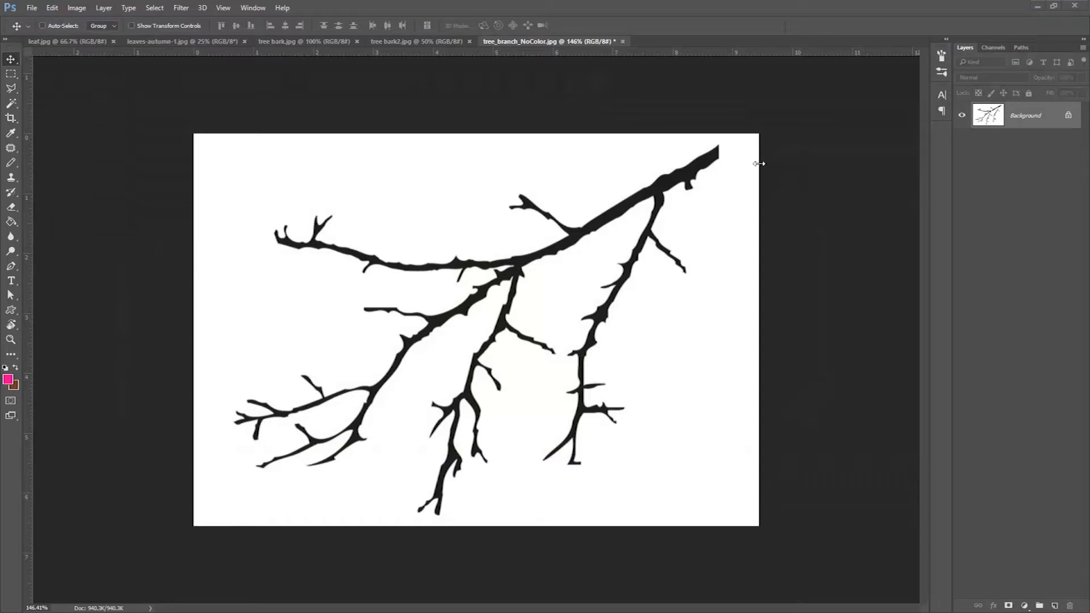
Review the open source images of bark, autumn leaves and the green leaf, and return to tree_branch_NoColor.jpg
left_click(431, 43)
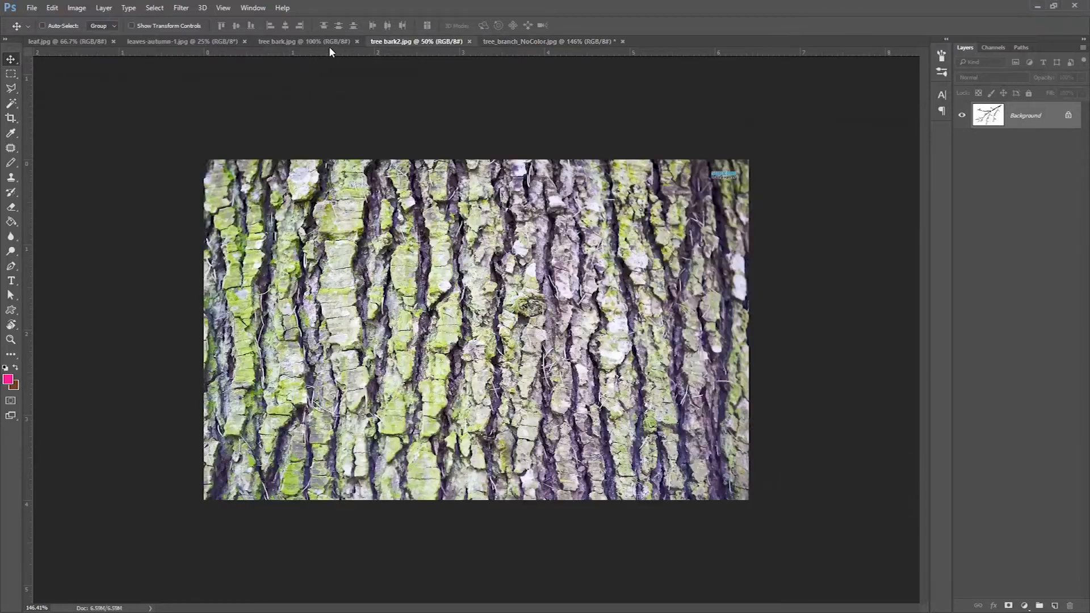
left_click(317, 42)
left_click(197, 41)
left_click(81, 42)
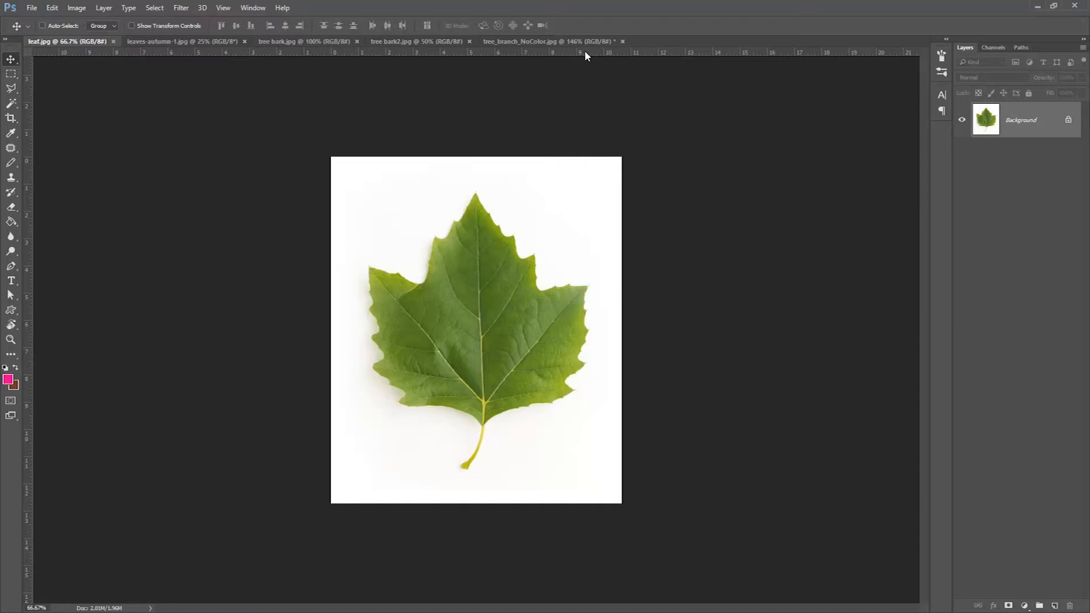
left_click(168, 43)
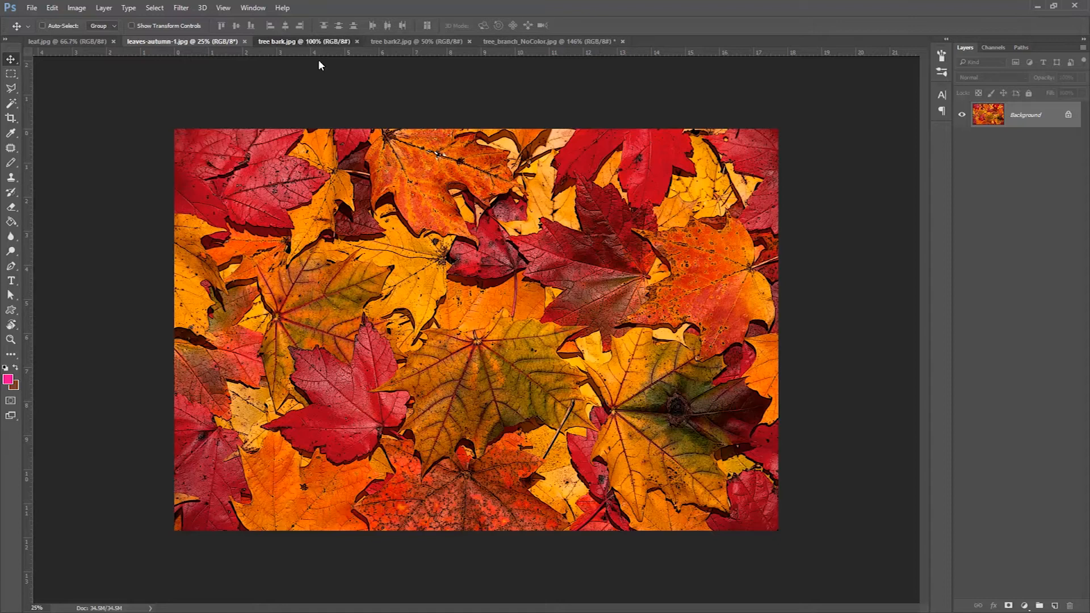
left_click(317, 42)
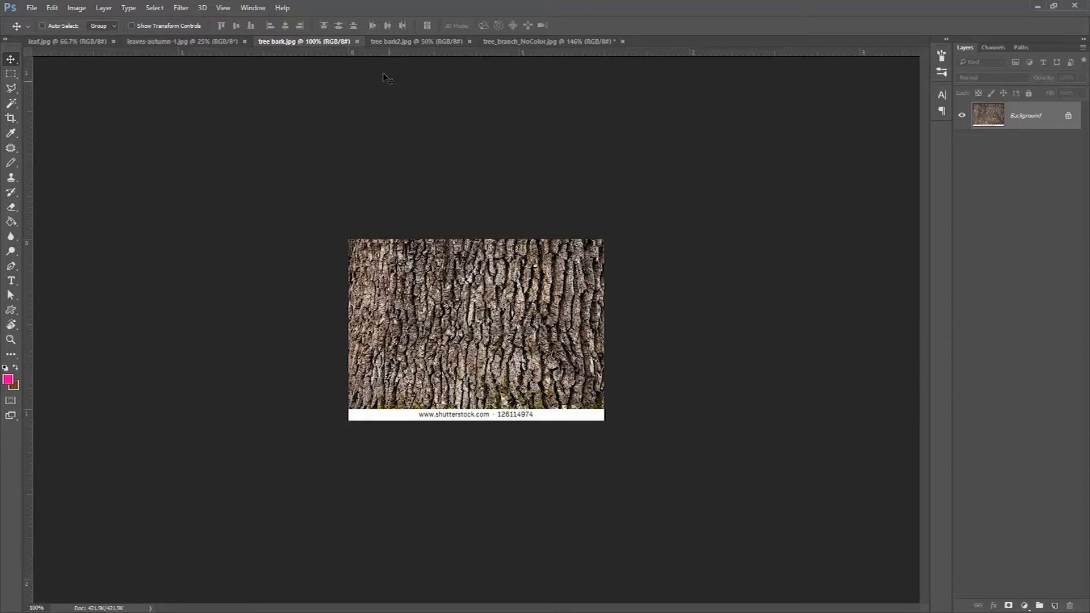
left_click(392, 42)
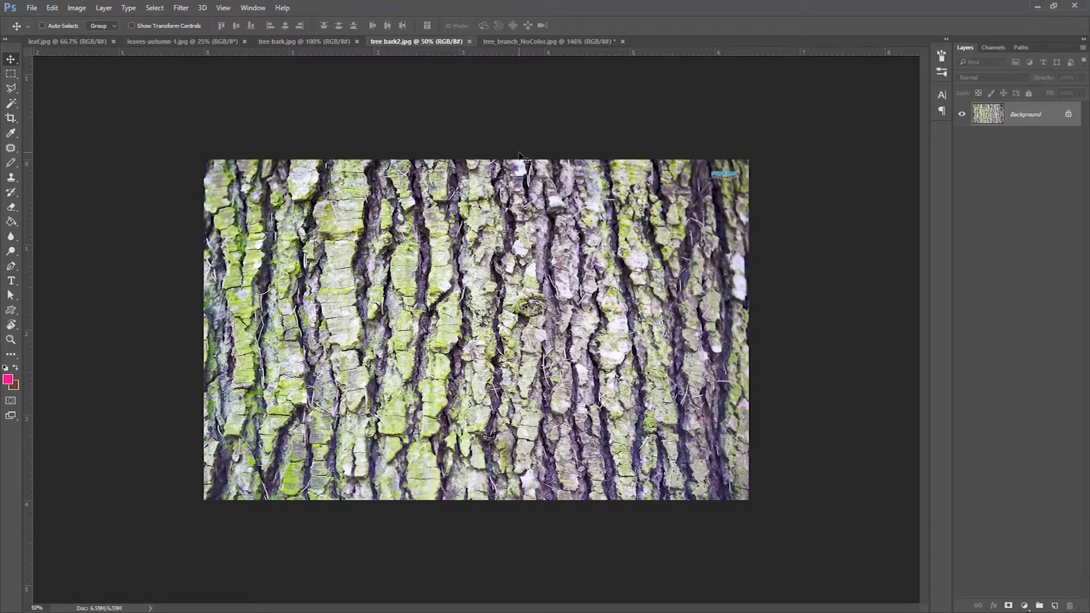
left_click(535, 42)
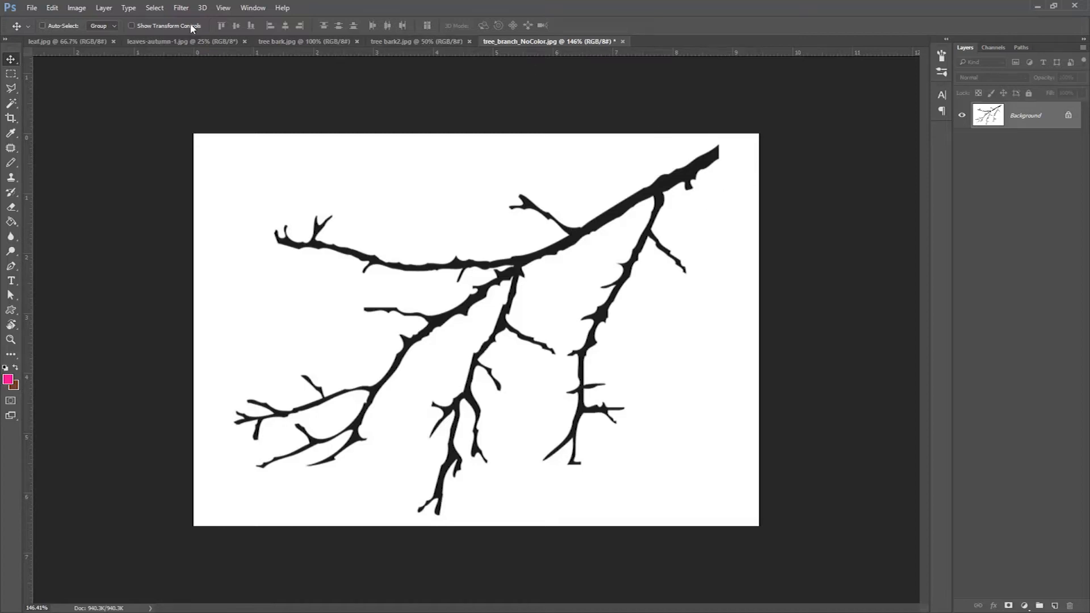
Rotate the whole branch image 90° clockwise
left_click(75, 8)
left_click(74, 8)
left_click(75, 8)
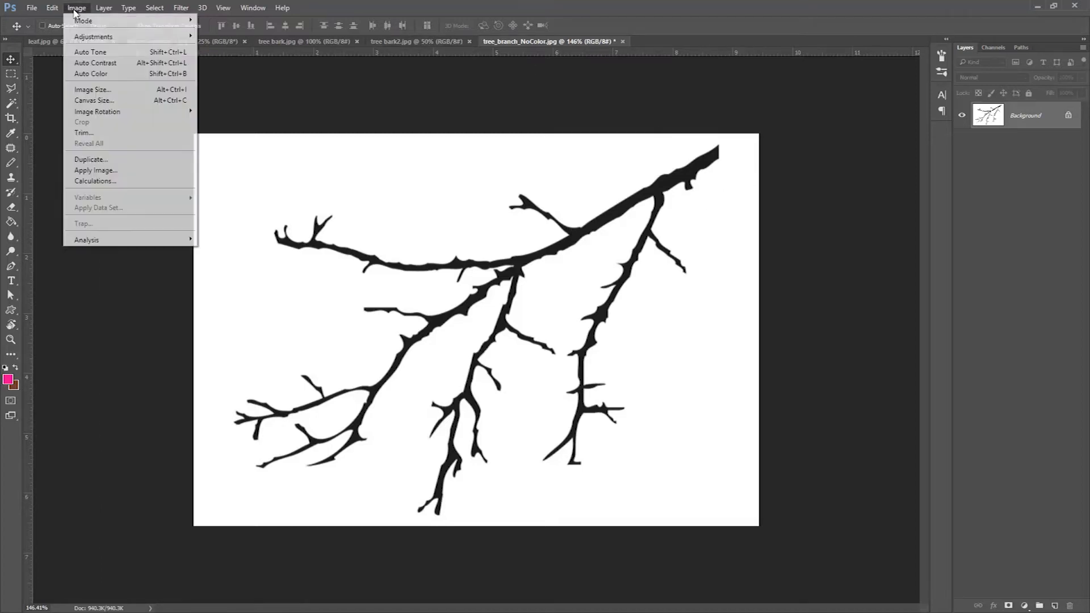
mouse_move(108, 112)
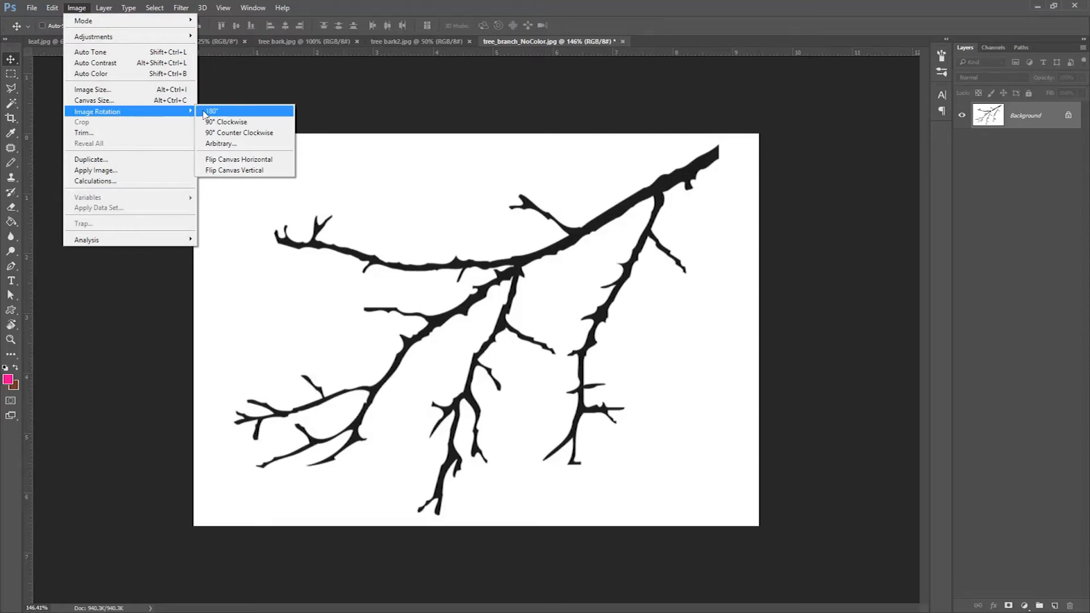
left_click(216, 121)
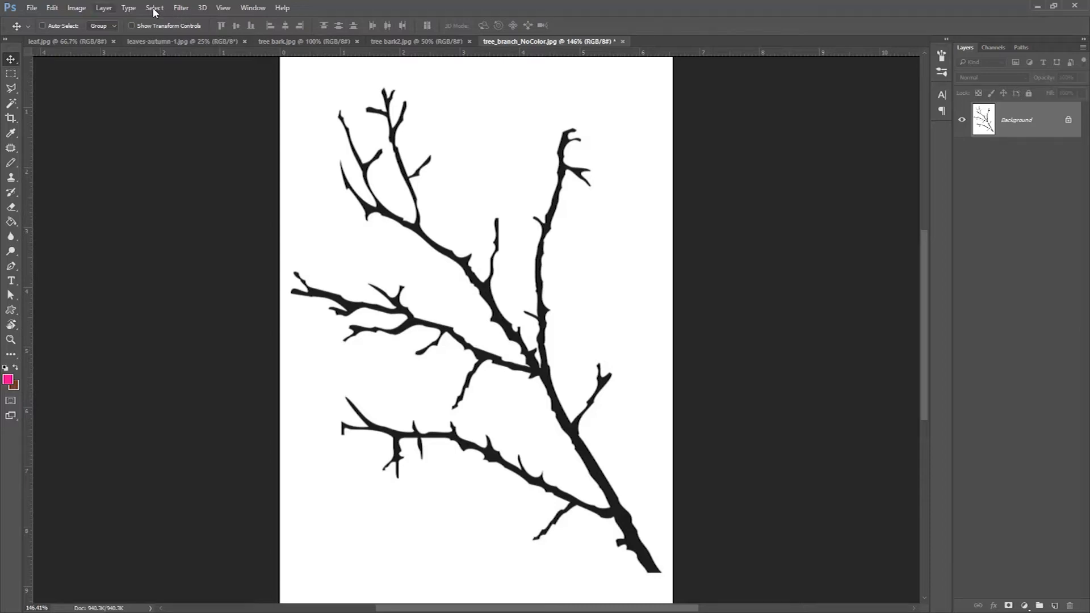
Apply Levels to the branch image, raising the black point and strongly lowering the white point for pure black on white
left_click(52, 11)
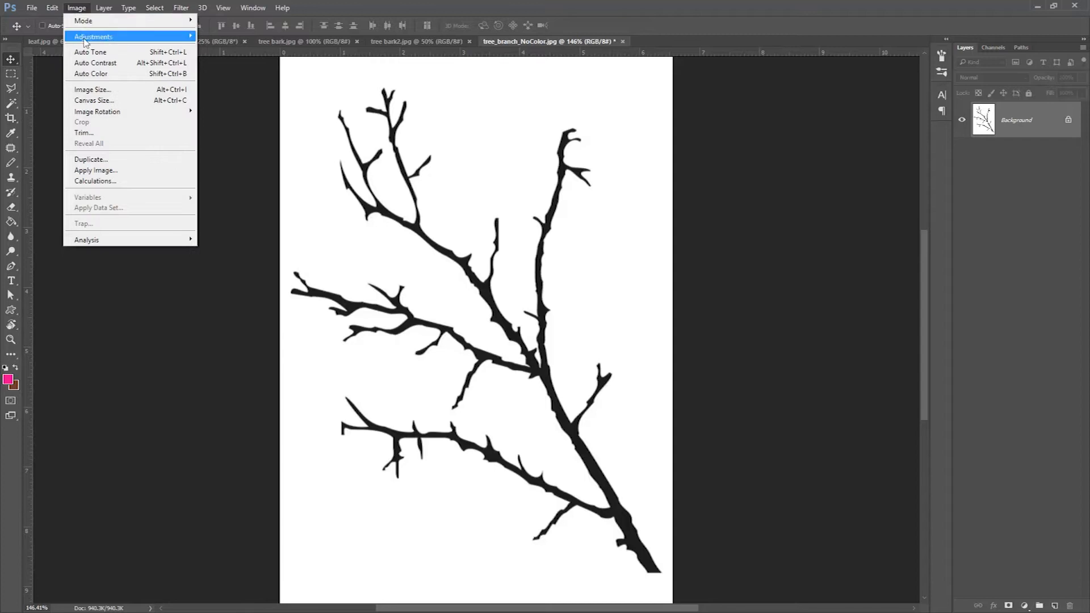
mouse_move(123, 37)
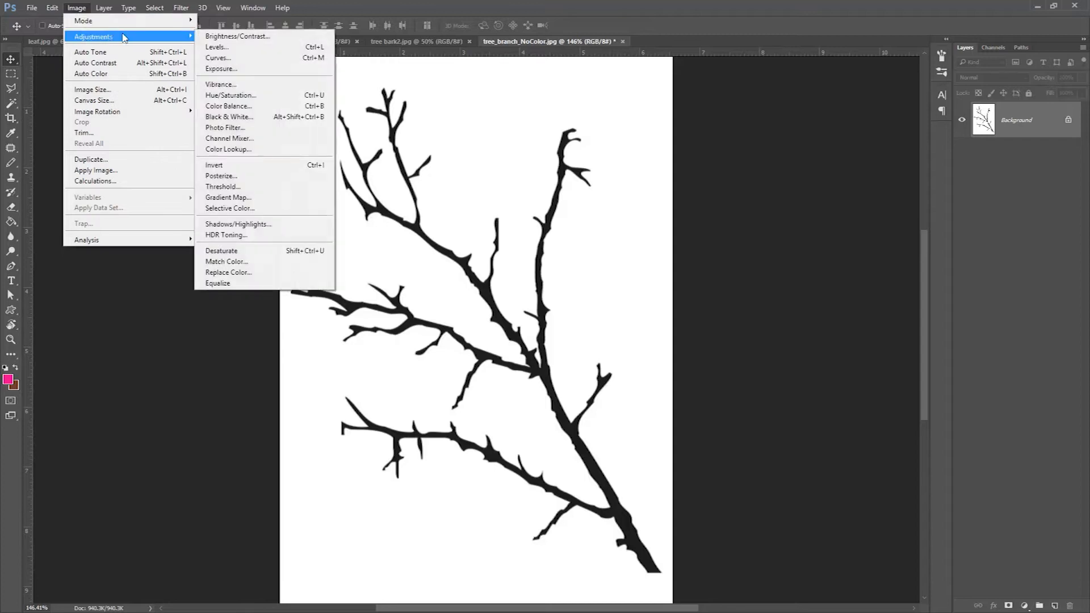
left_click(227, 47)
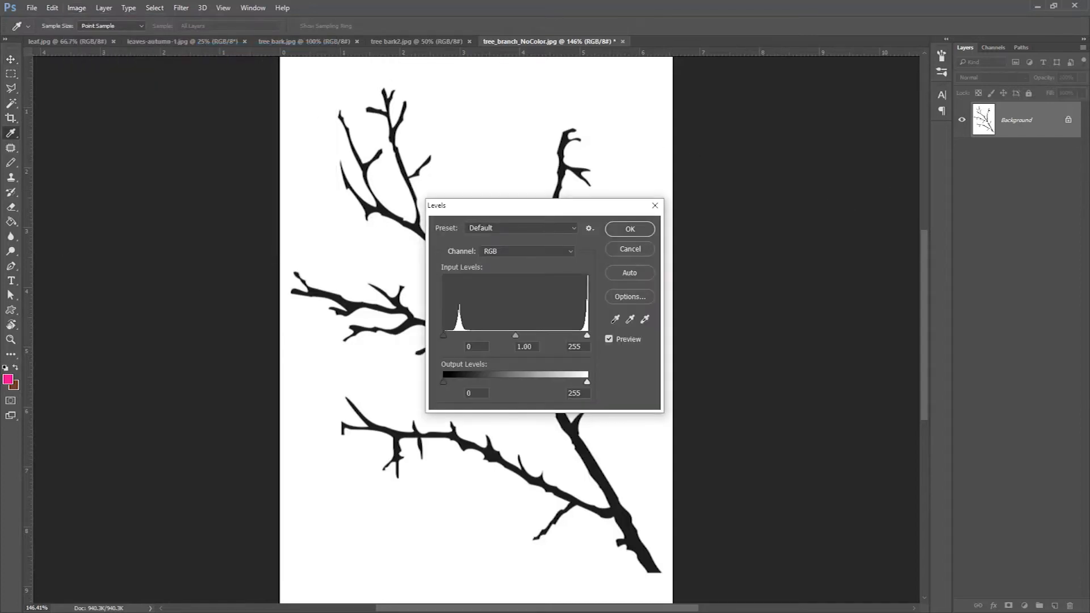
left_click_drag(446, 336, 460, 340)
left_click_drag(587, 336, 493, 339)
left_click(622, 230)
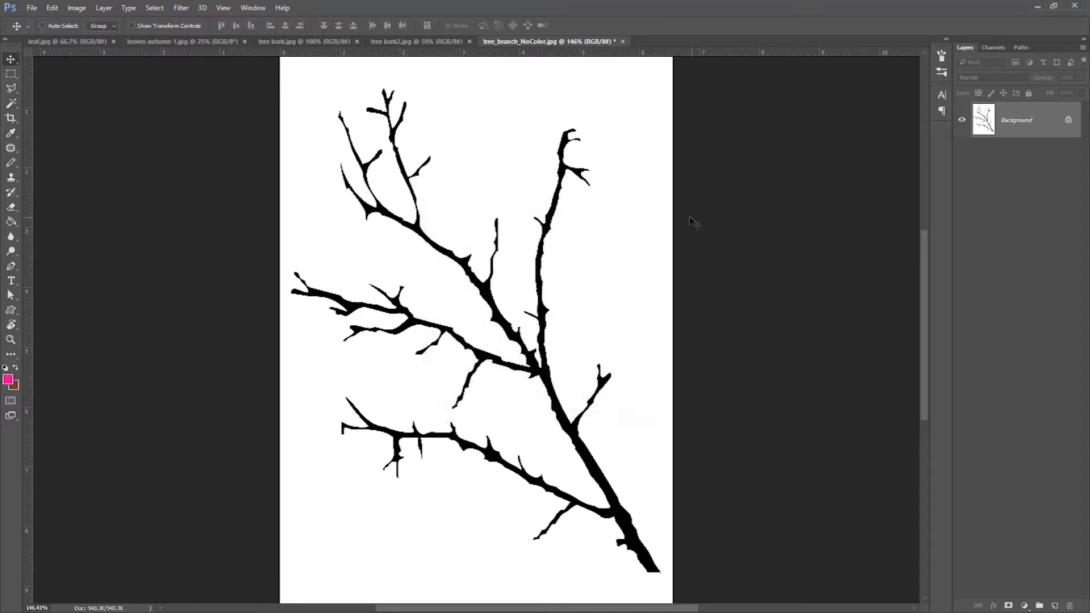
Invert the branch image's colors to get a white branch on black
left_click(76, 8)
mouse_move(81, 22)
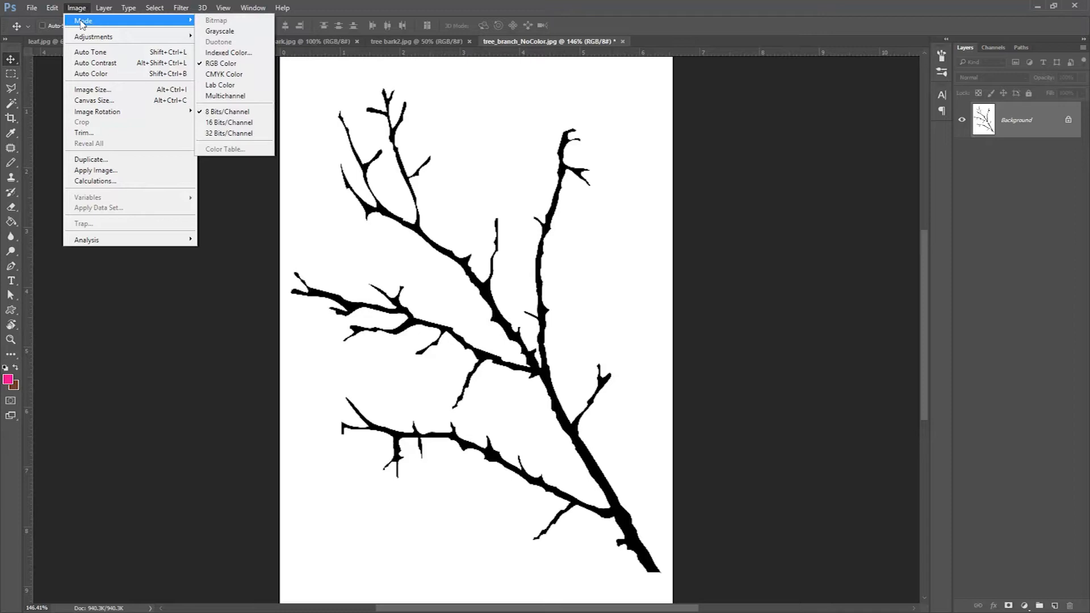
mouse_move(166, 38)
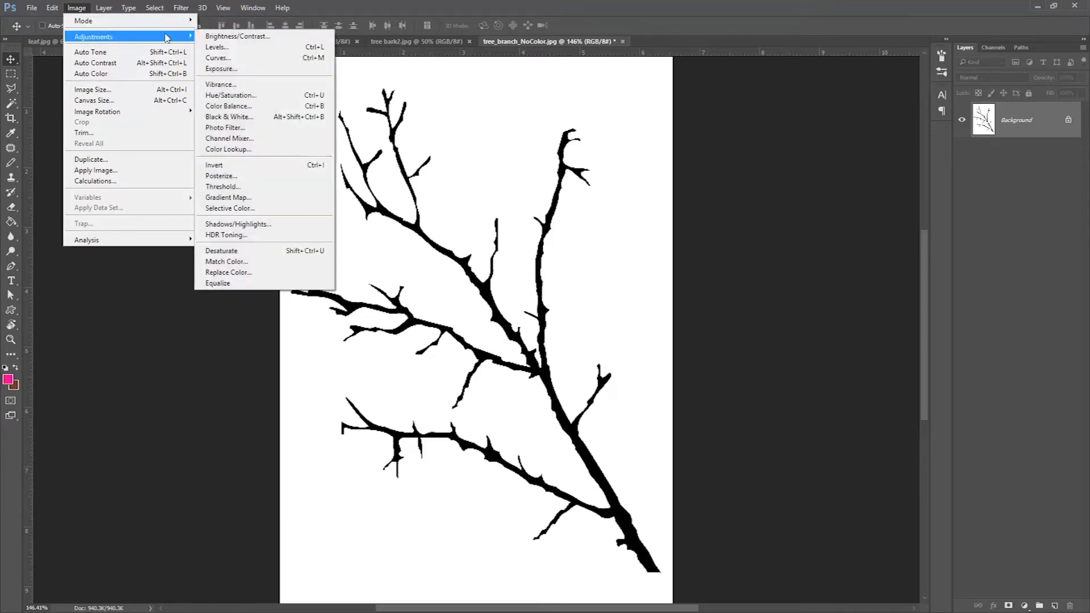
left_click(241, 168)
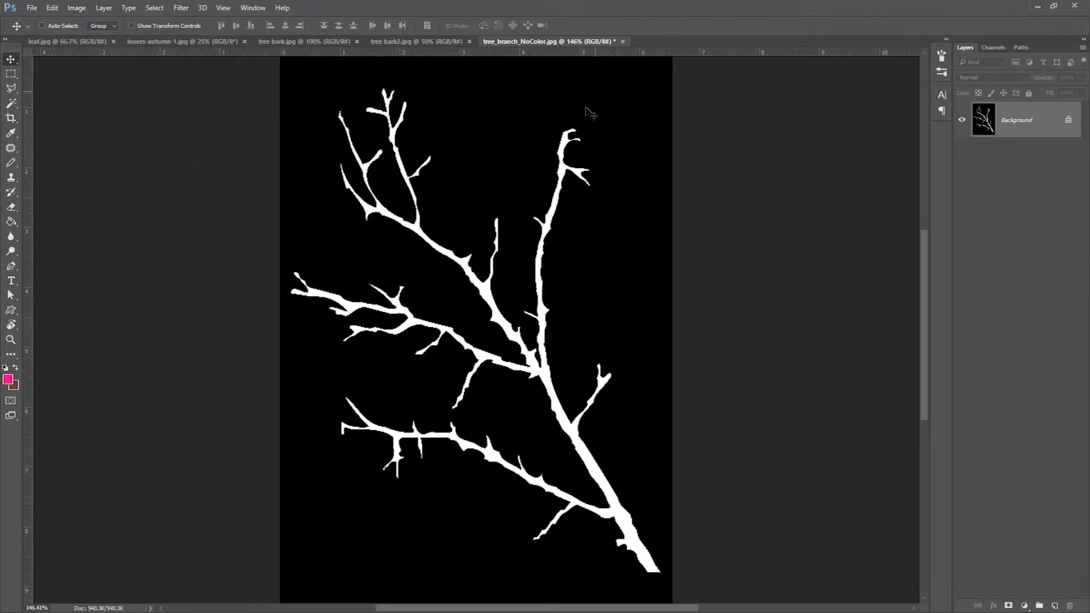
Apply Levels to the inverted branch image, shifting the midtone input fully toward the highlights to darken the remaining grays
left_click(80, 9)
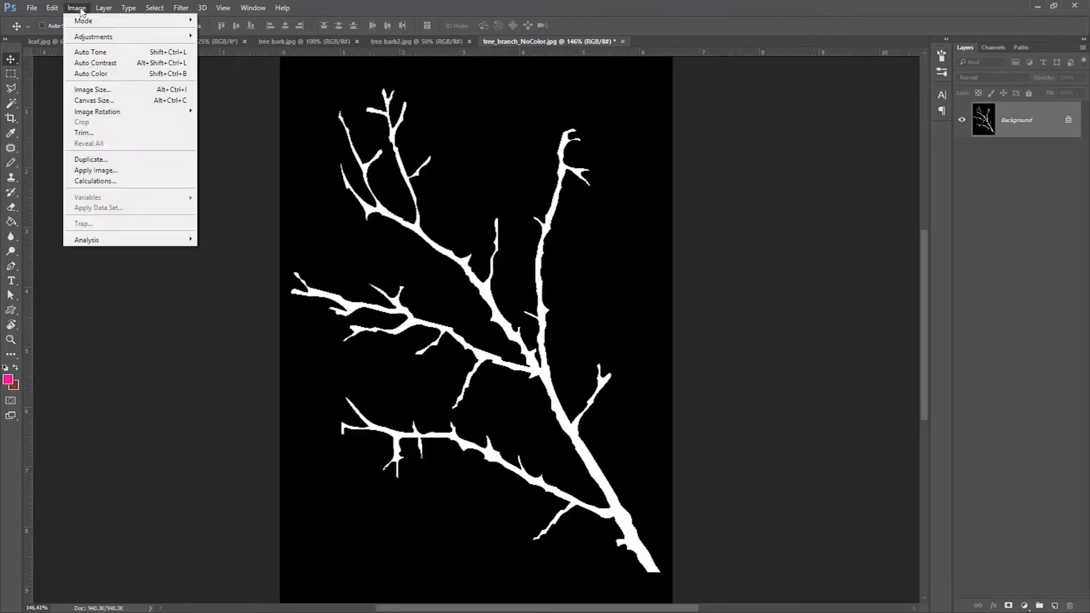
mouse_move(83, 36)
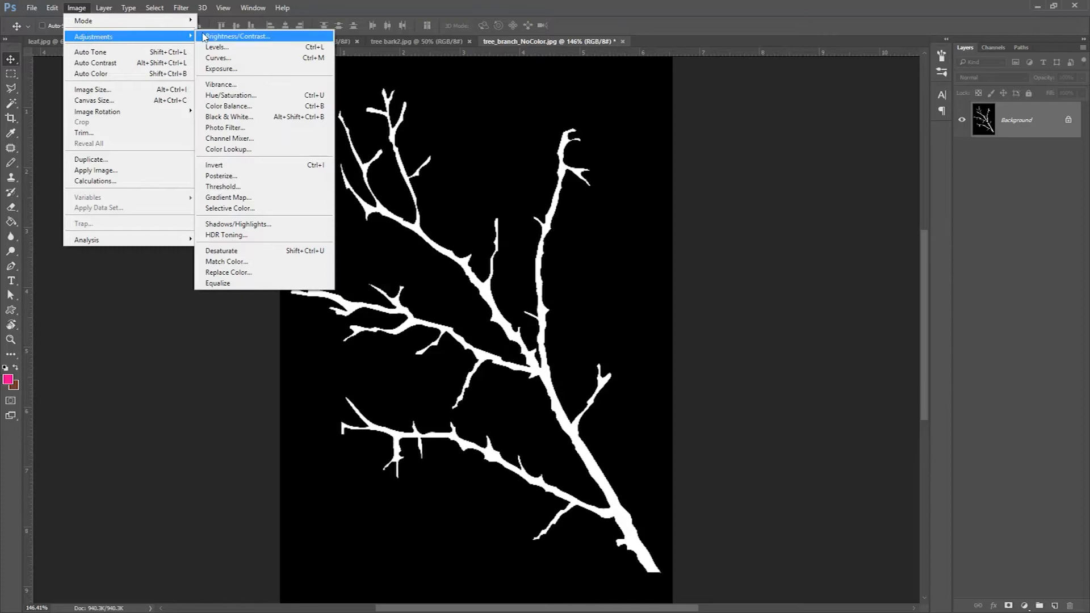
left_click(228, 49)
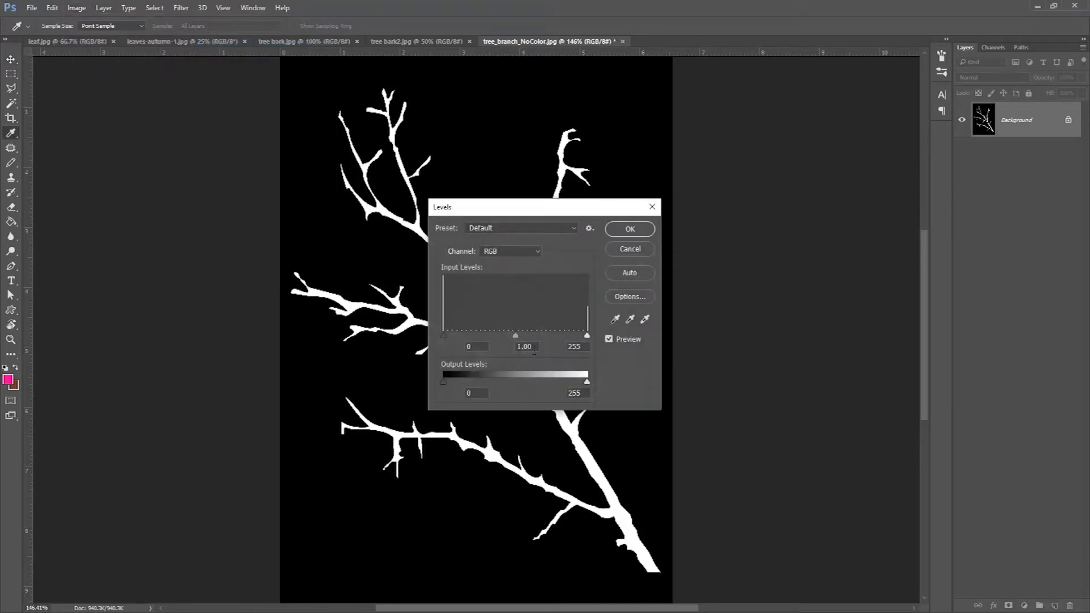
left_click_drag(516, 336, 608, 334)
left_click(630, 230)
key("v")
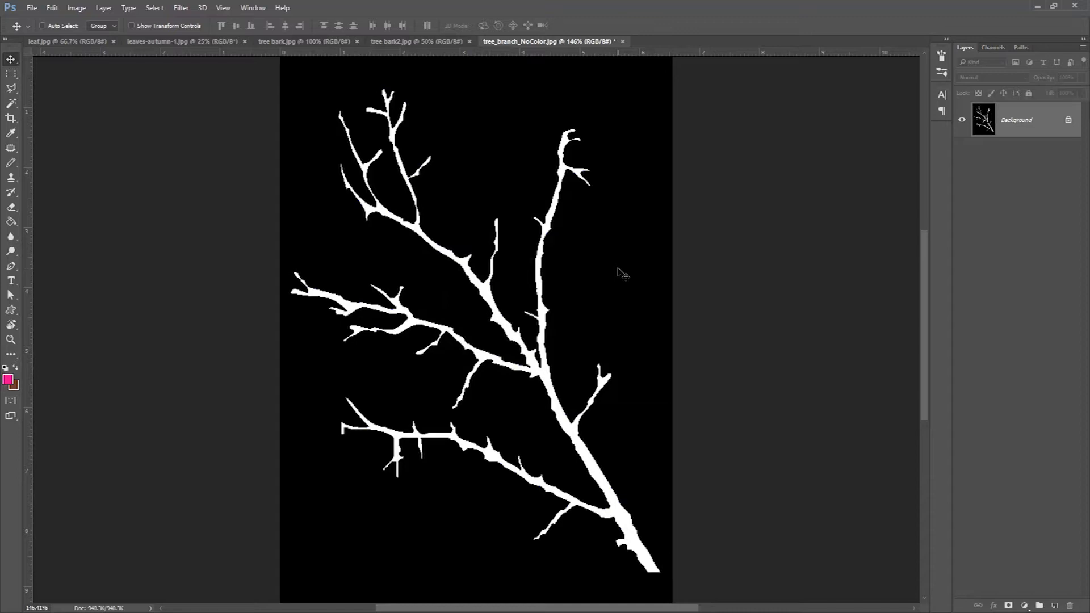
Duplicate the Background layer and rotate the copy clockwise until the main trunk stands vertical, shifting it slightly left
key("ctrl+j")
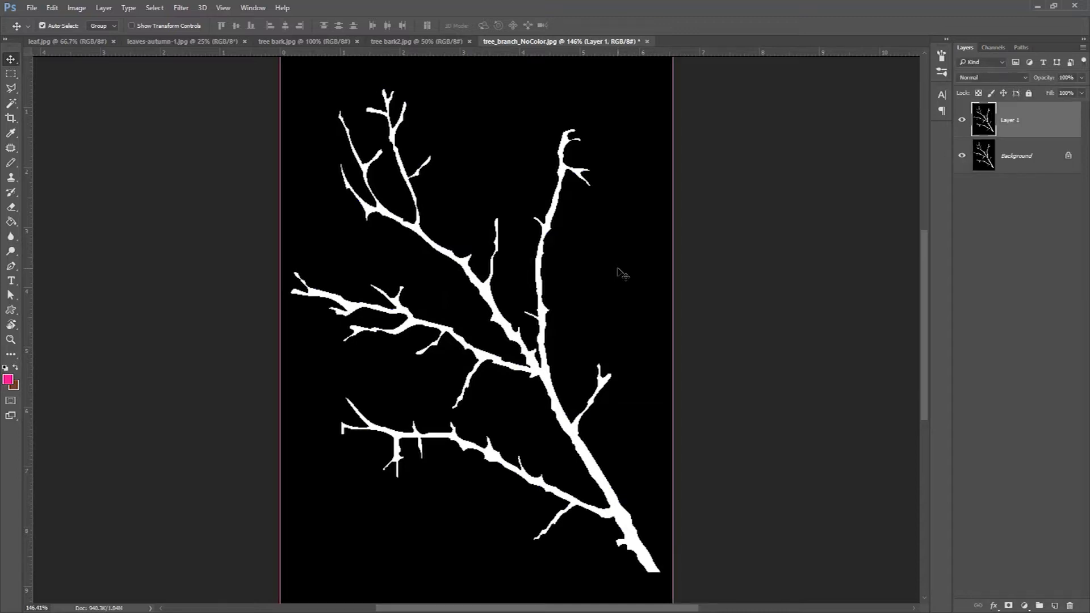
key("ctrl+t")
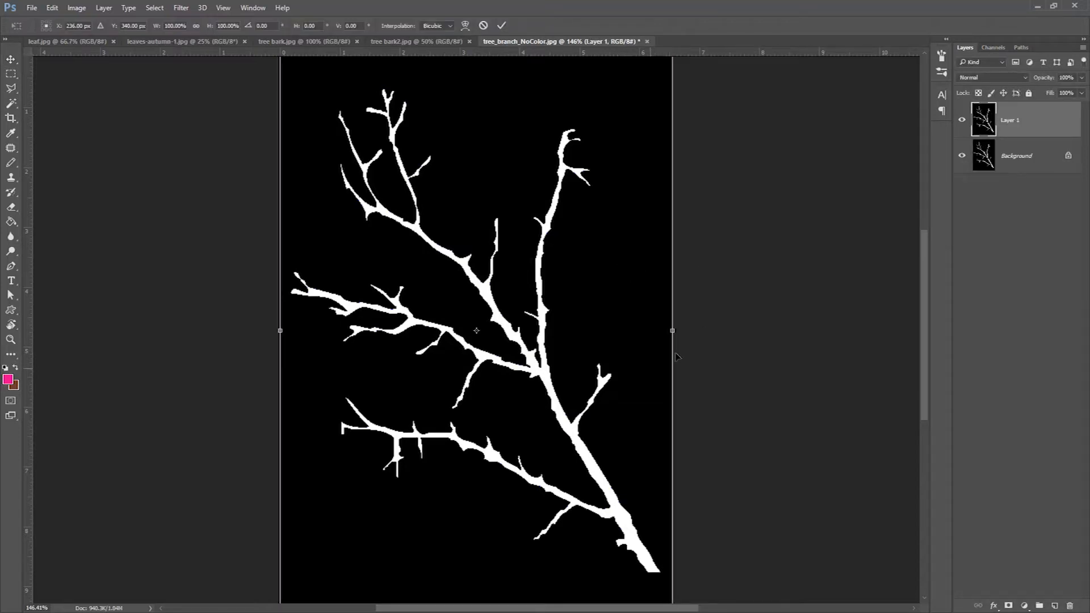
left_click_drag(716, 272, 768, 448)
left_click_drag(607, 358, 586, 359)
key("Return")
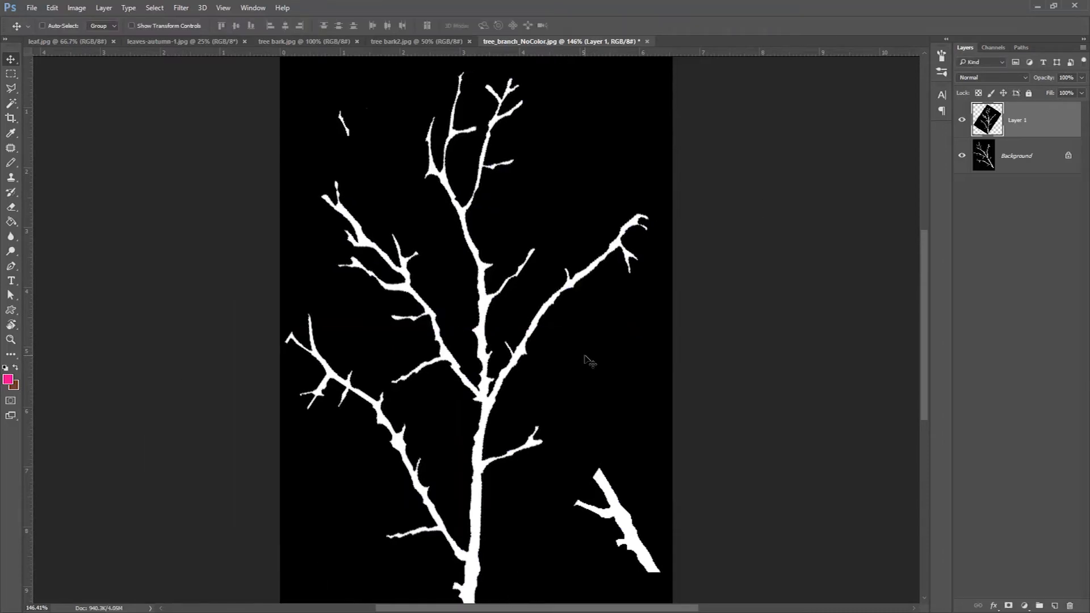
Add a vertical and a horizontal guide through the center of the canvas, with the Background layer selected
left_click(1053, 155)
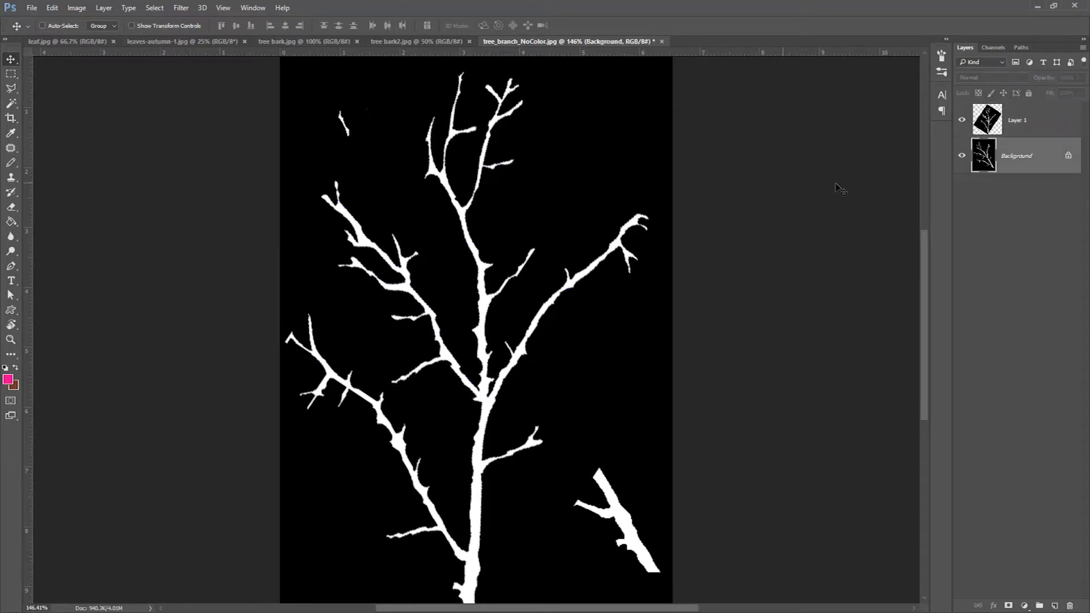
left_click_drag(28, 180, 475, 220)
left_click_drag(491, 55, 520, 331)
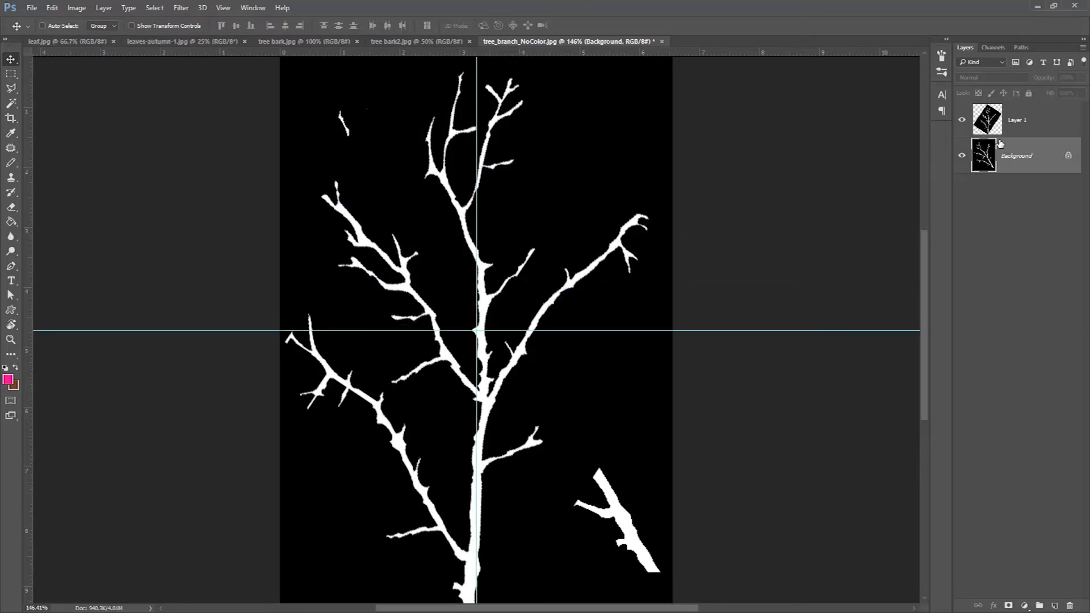
Move Layer 1 about 9 px right to center the trunk on the vertical guide, and delete the Background layer
left_click(1027, 120)
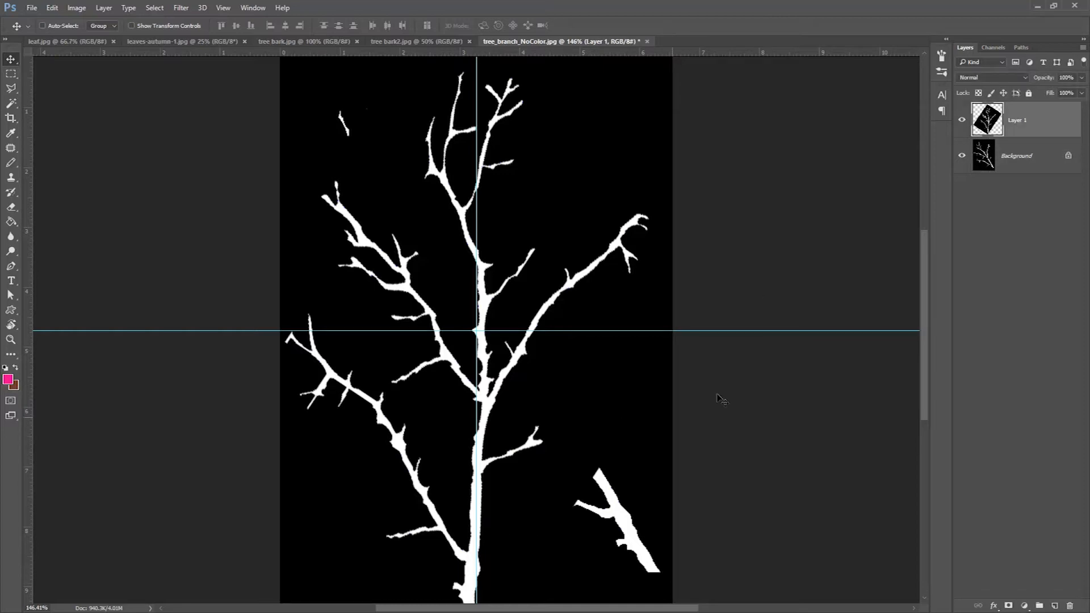
key("ctrl+t")
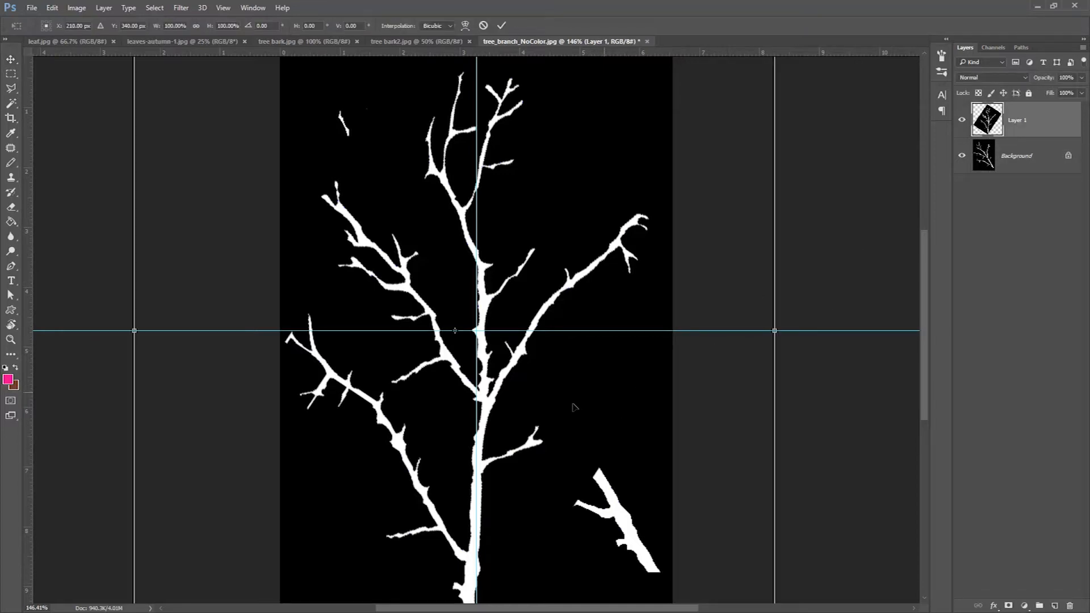
left_click_drag(555, 433, 562, 433)
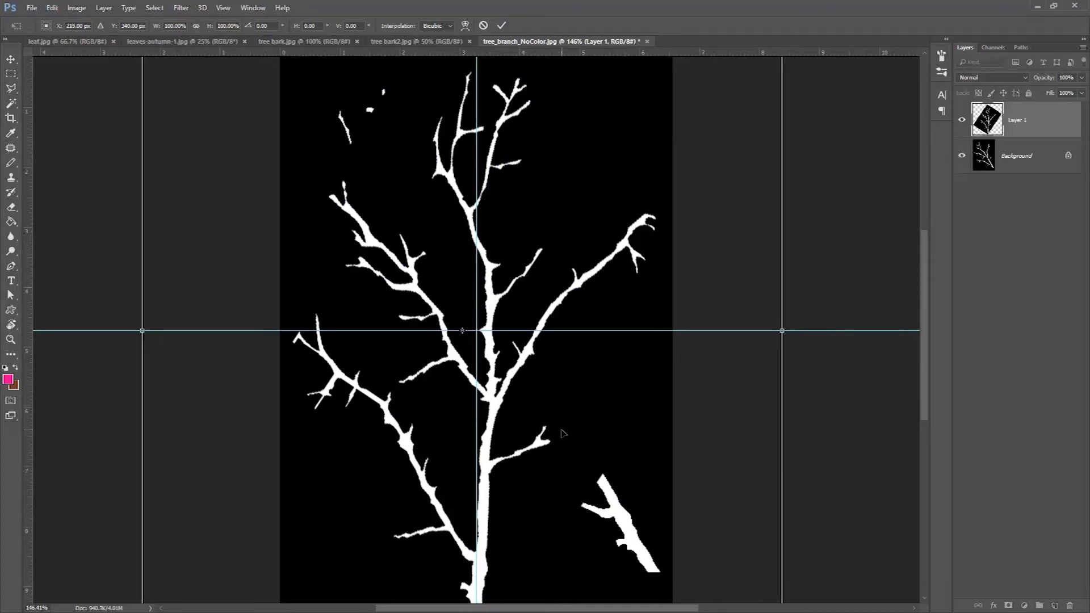
key("Return")
left_click_drag(1033, 165, 1070, 606)
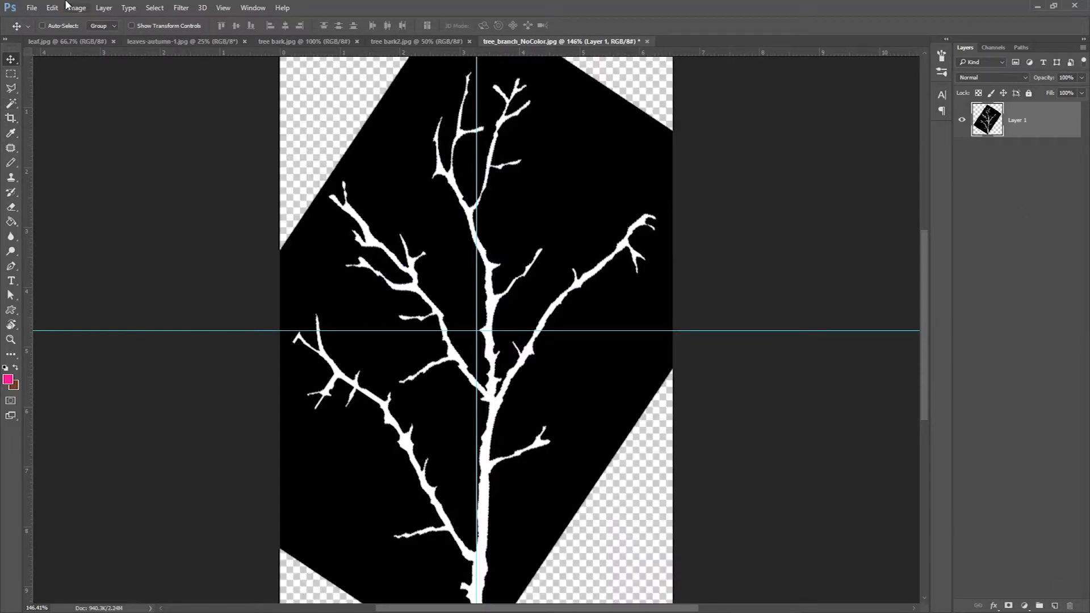
Select the white branch with Color Range by sampling its white color, and copy the selection to a new layer
left_click(154, 8)
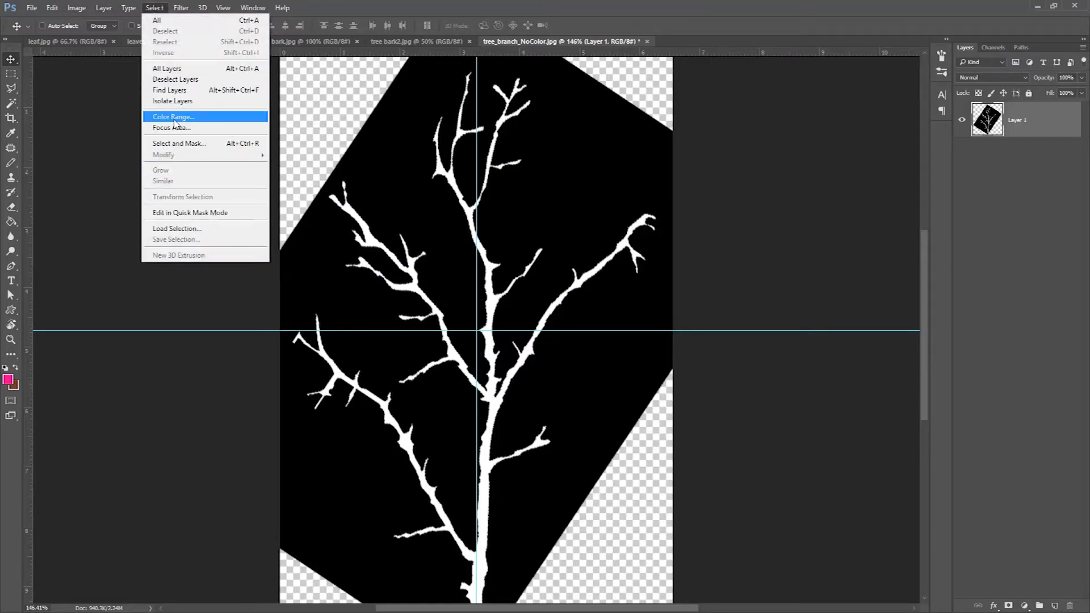
left_click(174, 117)
left_click(443, 168)
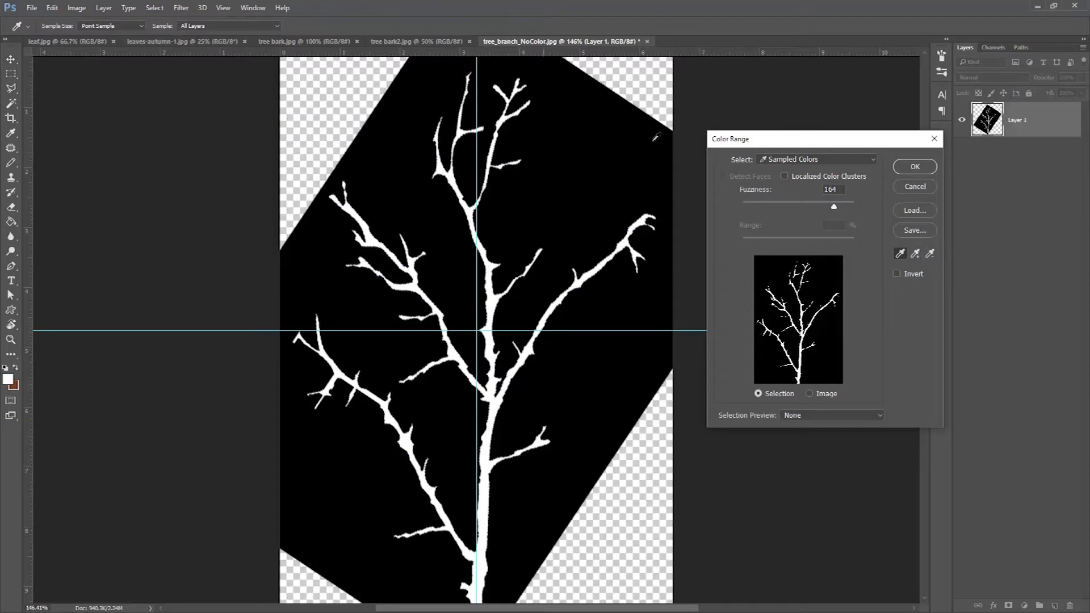
left_click(915, 167)
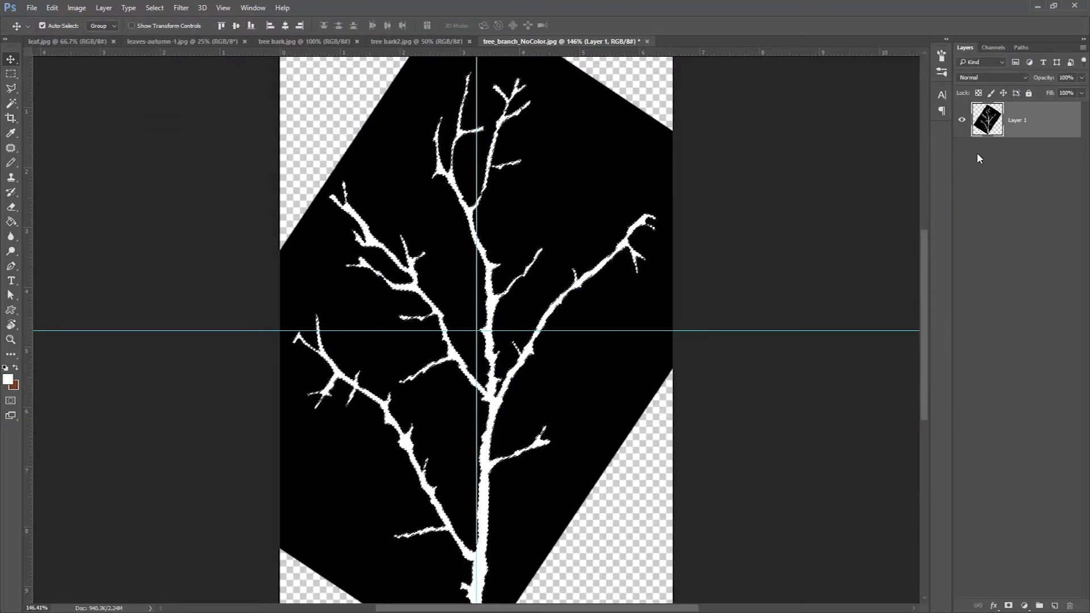
key("ctrl+j")
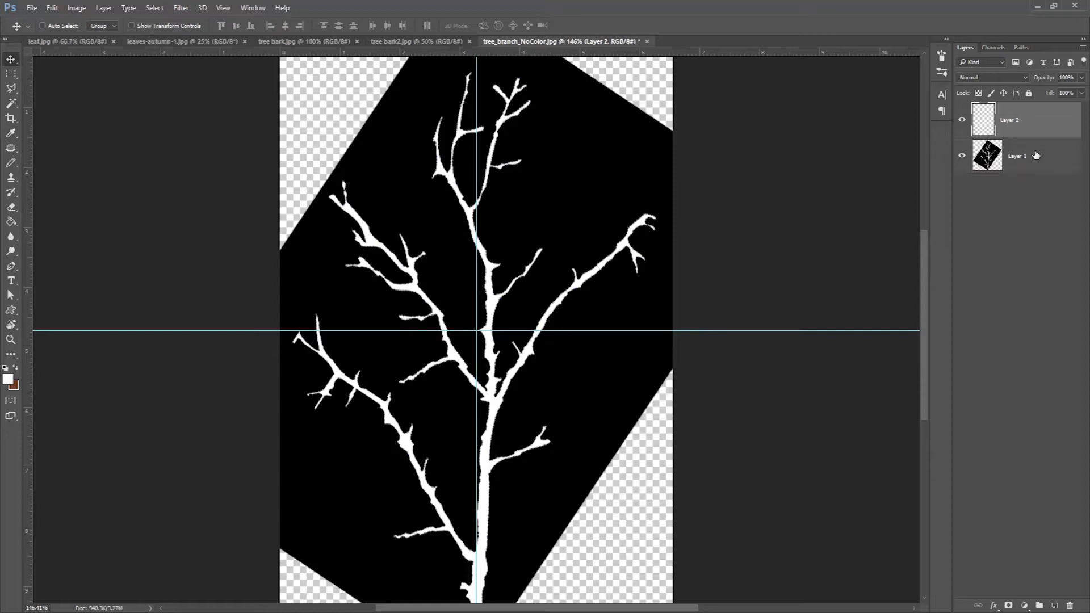
Delete Layer 1 and add a new layer named Black beneath Layer 2
left_click_drag(1036, 165, 1070, 605)
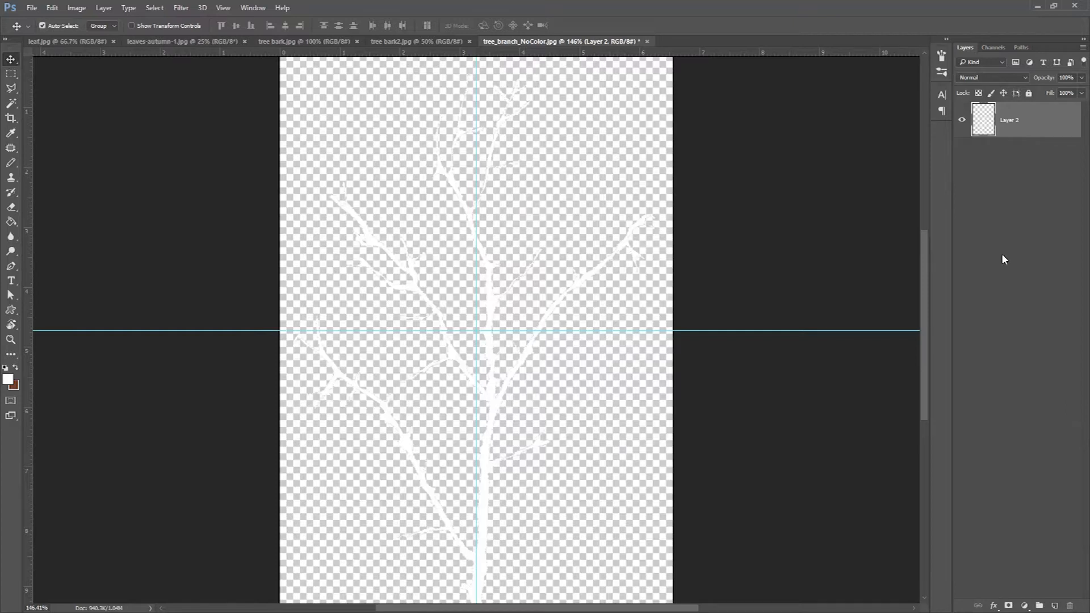
key("ctrl+shift+n")
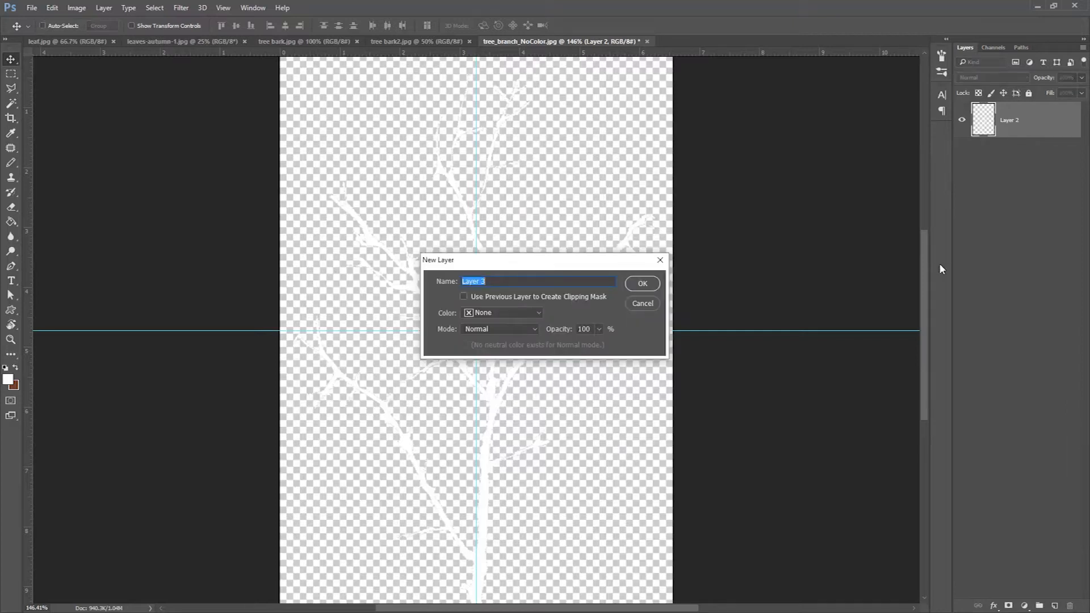
type("Black")
key("Return")
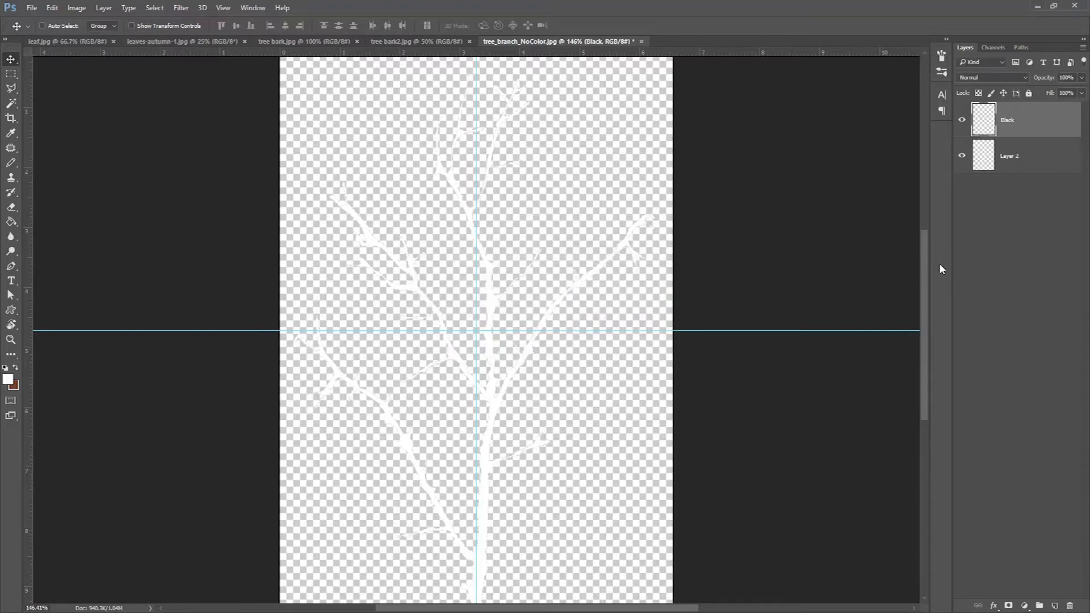
left_click_drag(1030, 126, 1022, 250)
Rename Layer 2, which holds the white branch, to White
double_click(1011, 120)
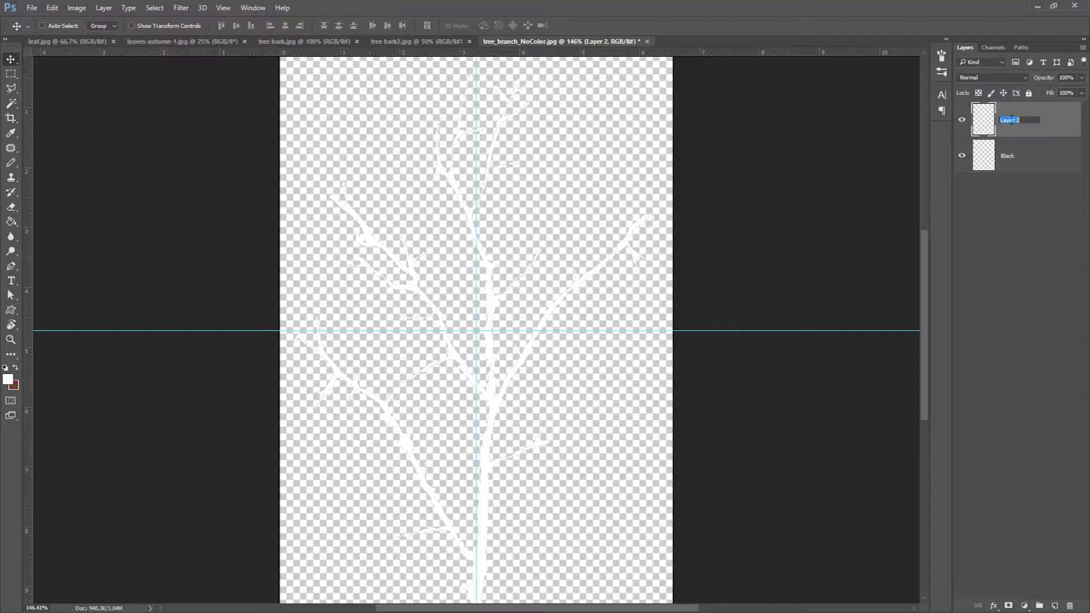
type("e")
key("Return")
Fill the Black layer with #000000 using the Paint Bucket, and merge it with the White layer
left_click(1034, 148)
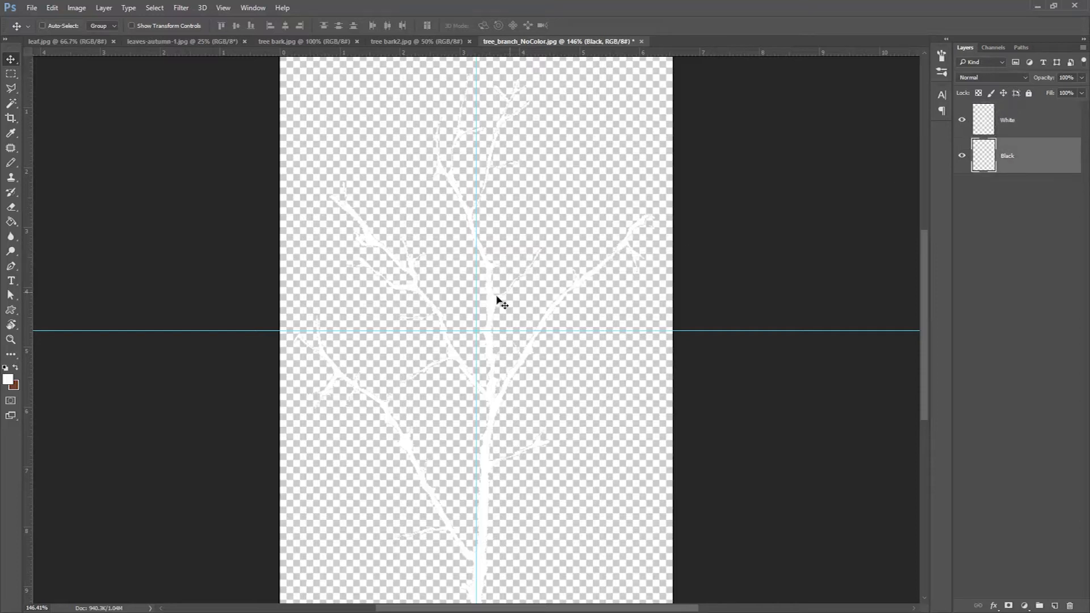
left_click(8, 380)
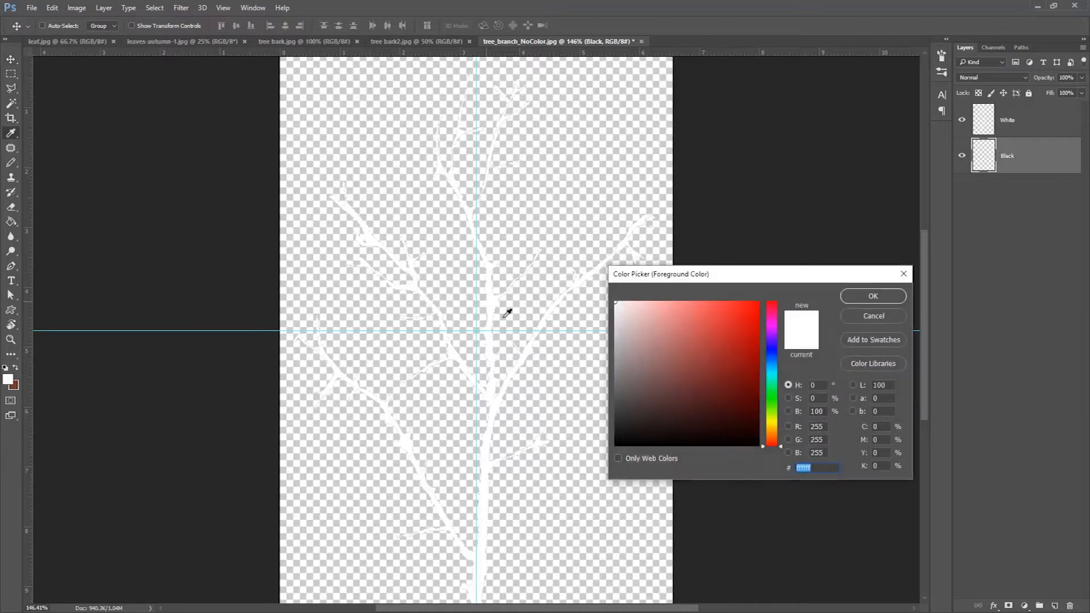
type("000000")
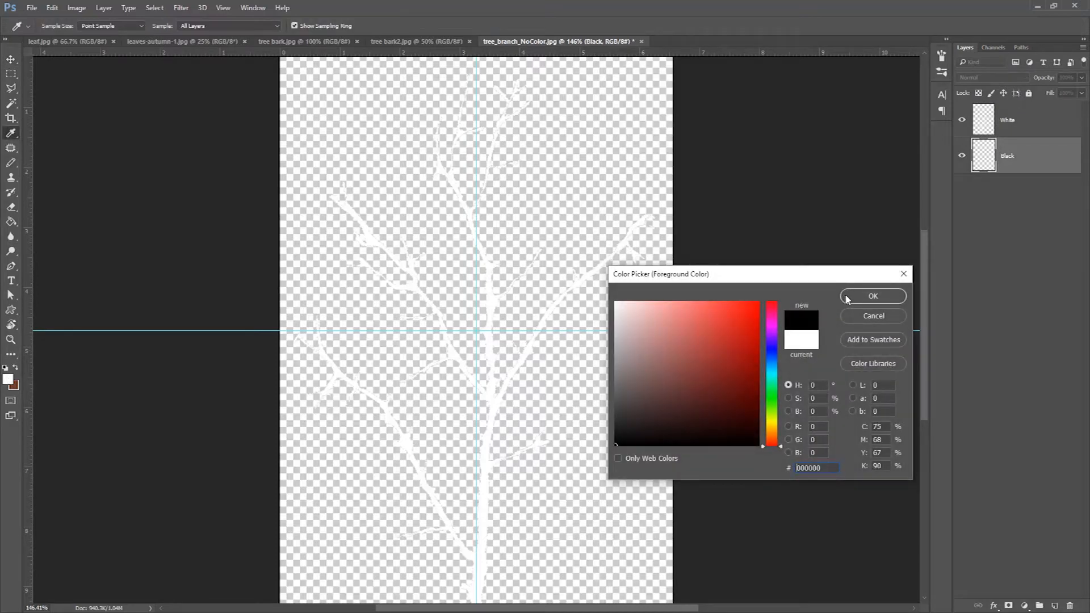
left_click(873, 296)
key("g")
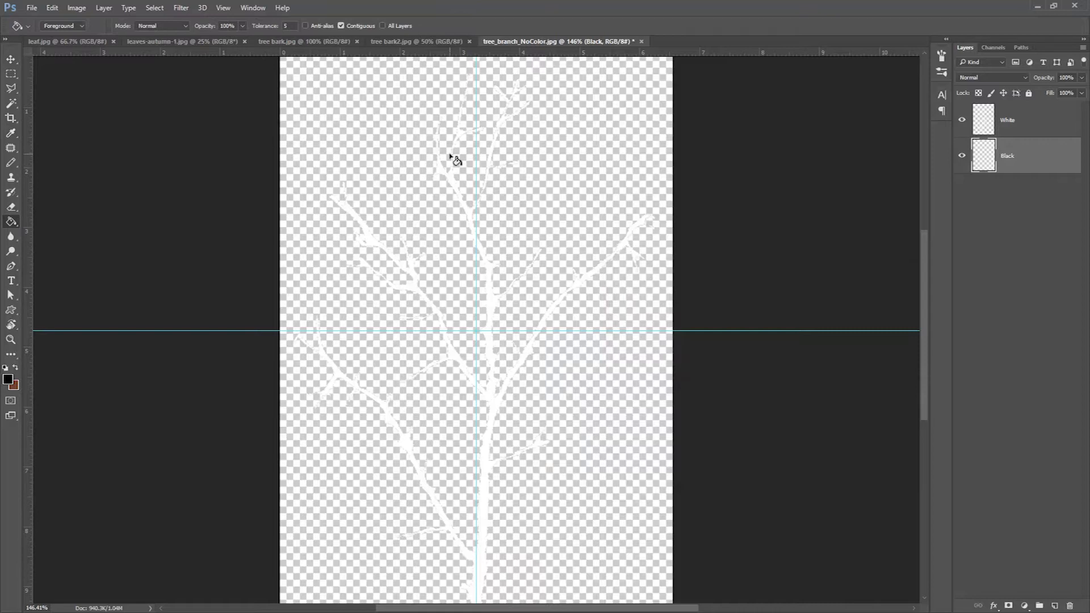
left_click(456, 161)
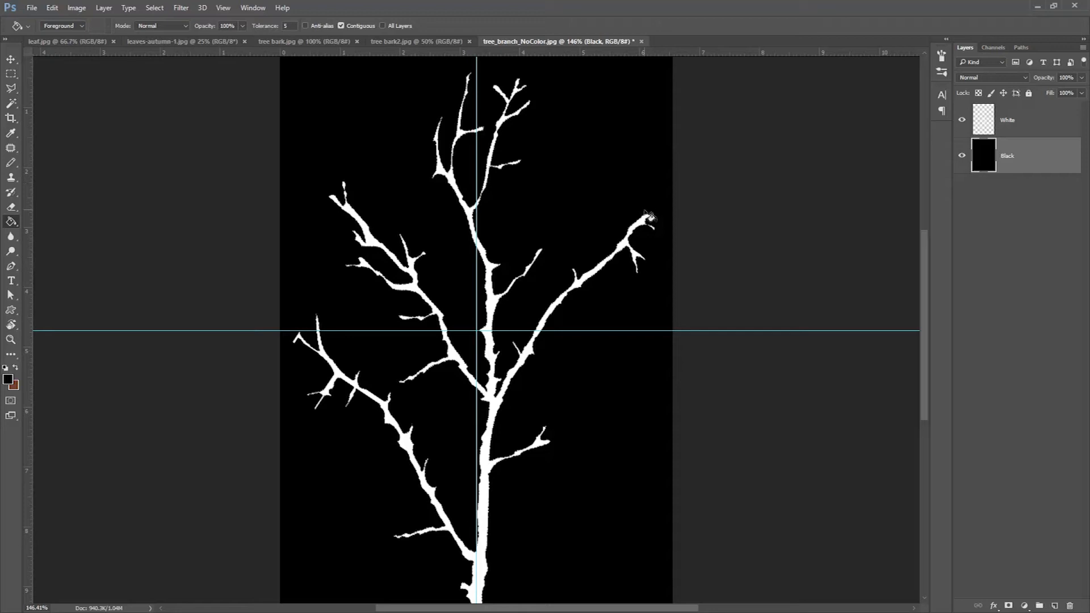
left_click(1037, 124)
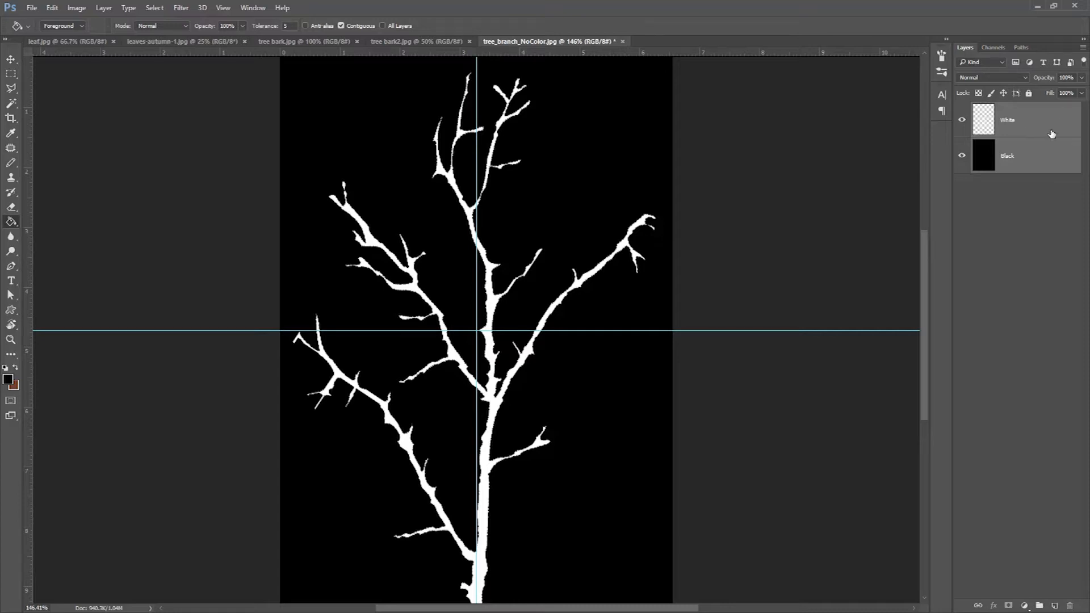
key("ctrl+e")
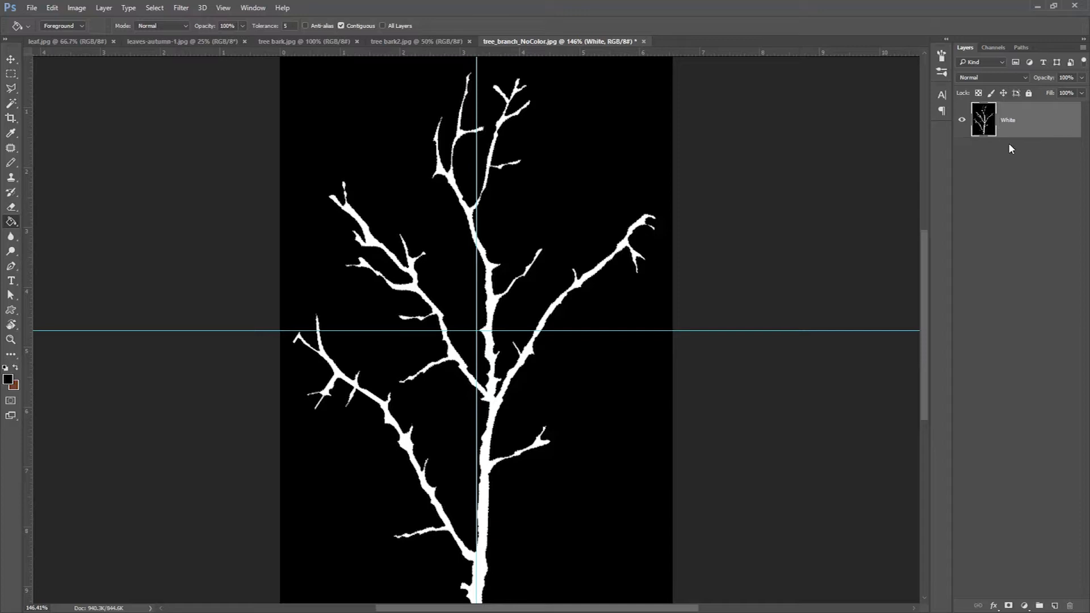
Create a new alpha channel with the default Masked Areas setting and 50% opacity, and display it on its own
left_click(992, 48)
left_click(1081, 47)
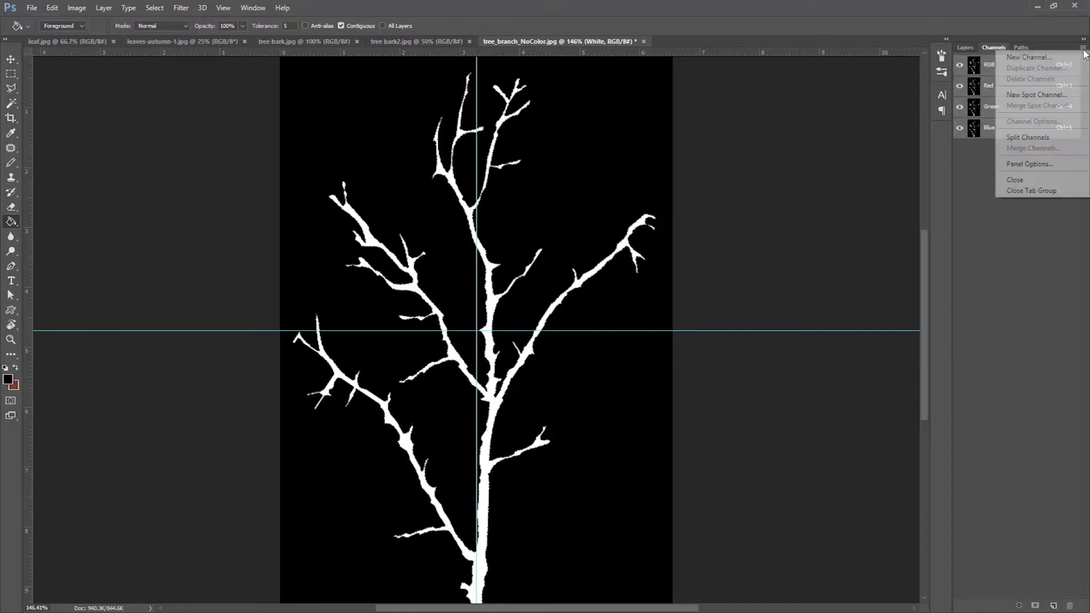
left_click(1048, 58)
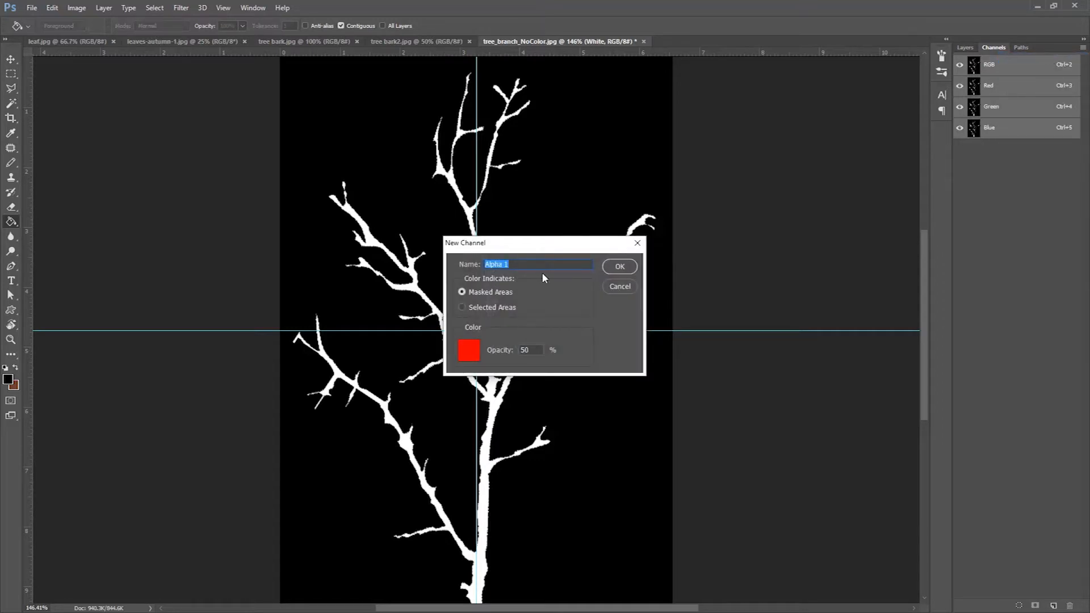
left_click(619, 265)
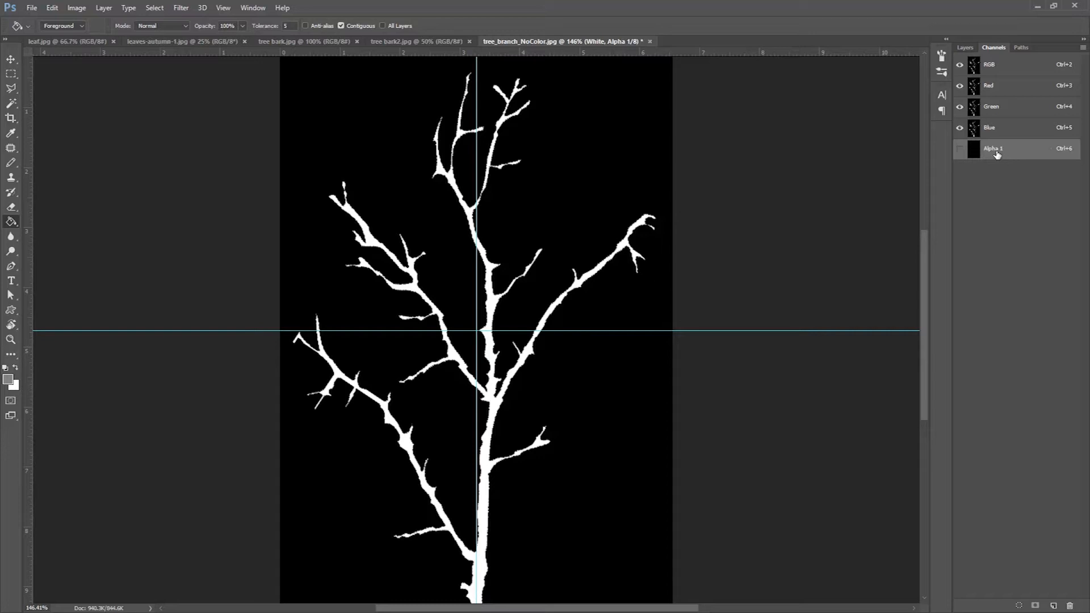
left_click(1013, 135)
left_click(1010, 149)
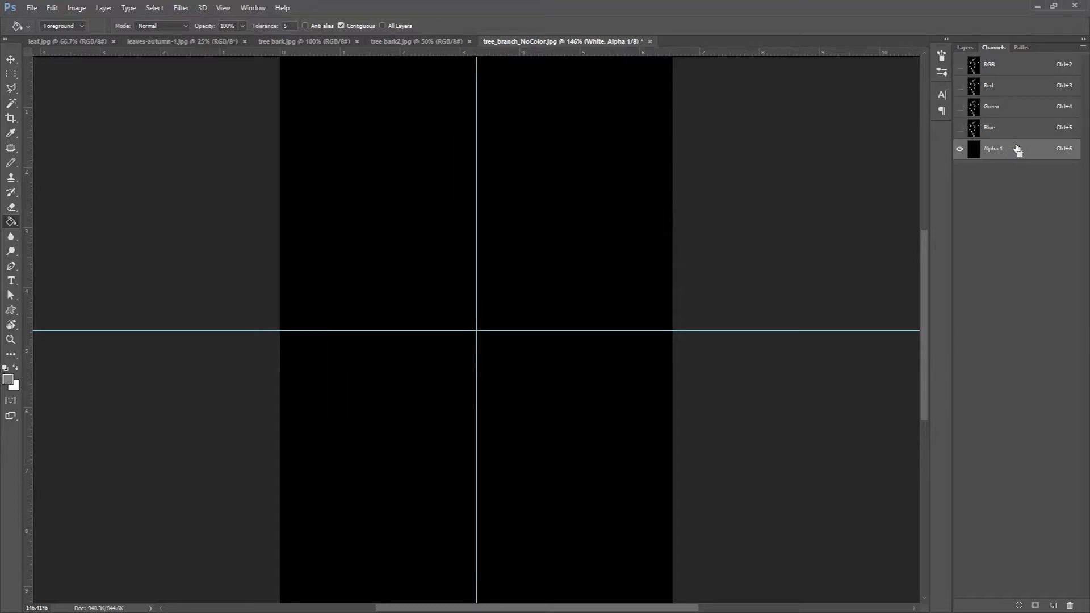
Select the entire canvas on the White layer, copy it, and paste it into the Alpha 1 channel
left_click(966, 47)
left_click(1032, 125)
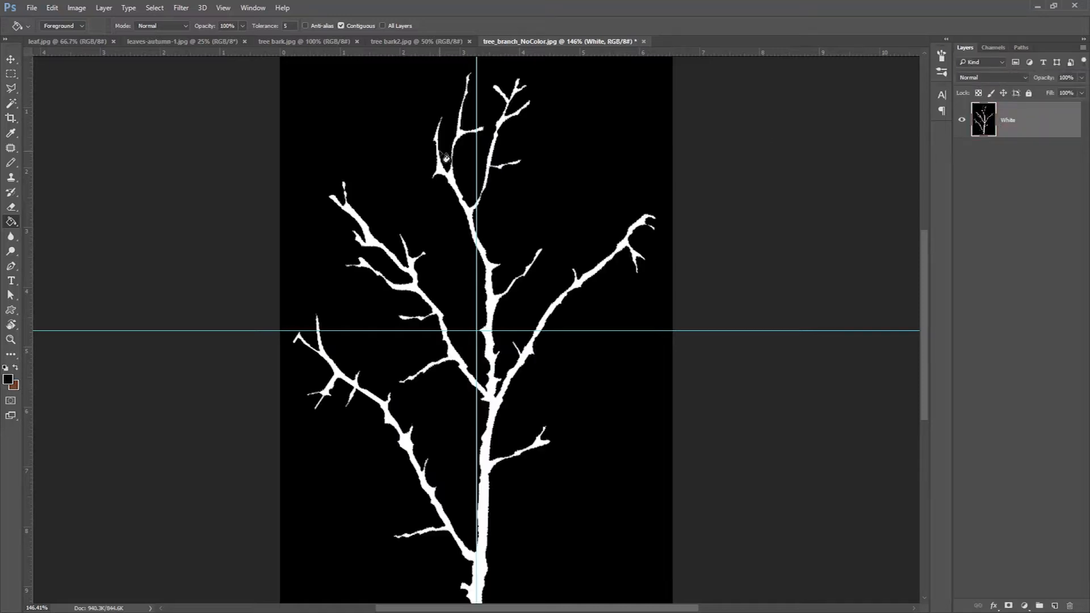
left_click(10, 74)
scroll(314, 183, "down", 2)
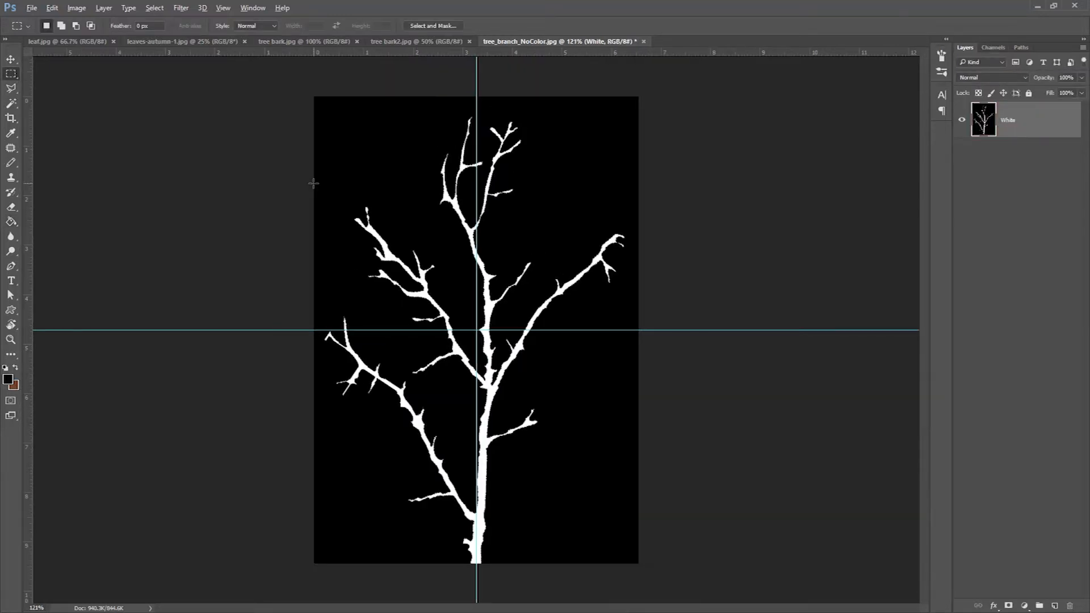
left_click_drag(290, 95, 699, 534)
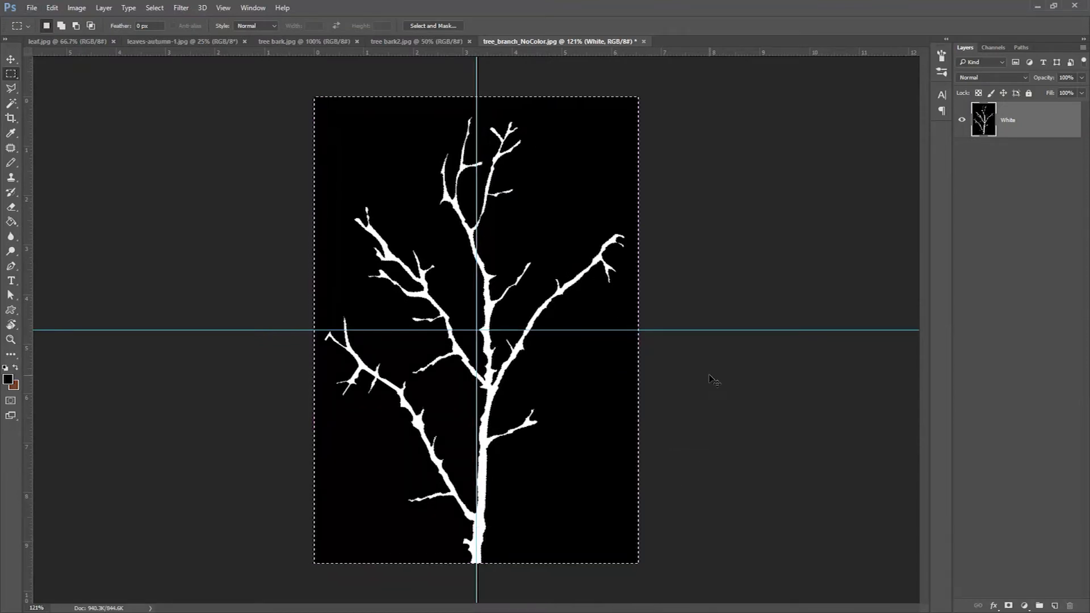
left_click(994, 47)
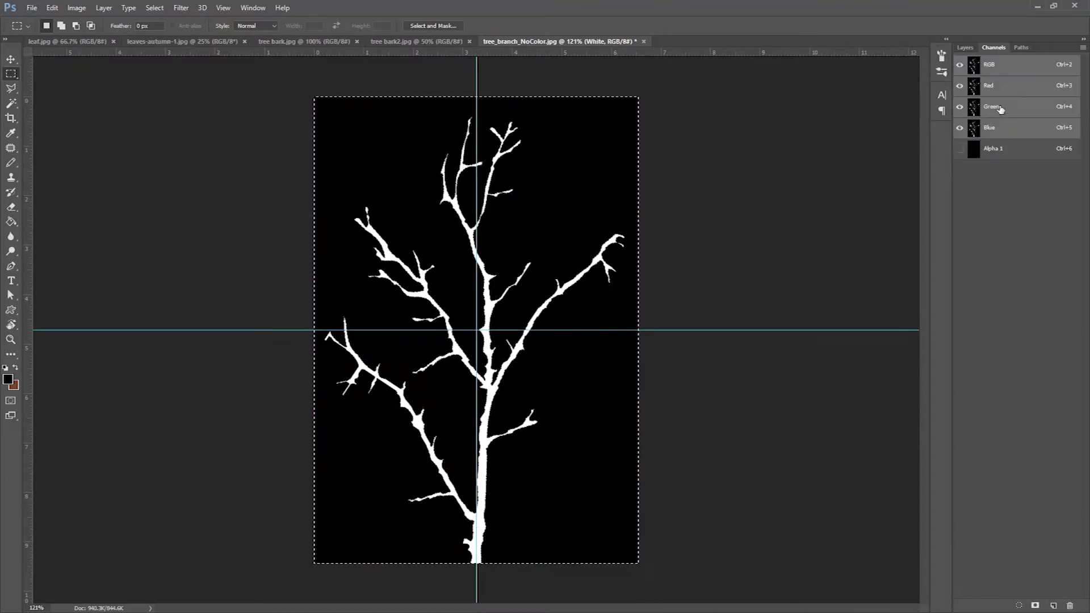
left_click(1017, 151)
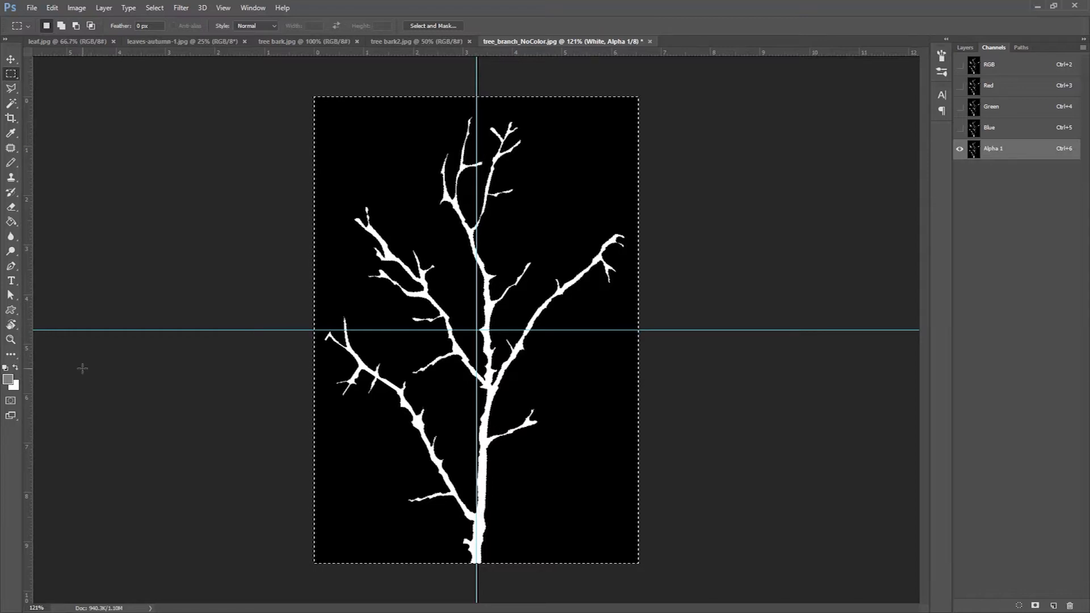
Set the foreground color to #000000 by sampling the black area around the branch
left_click(10, 381)
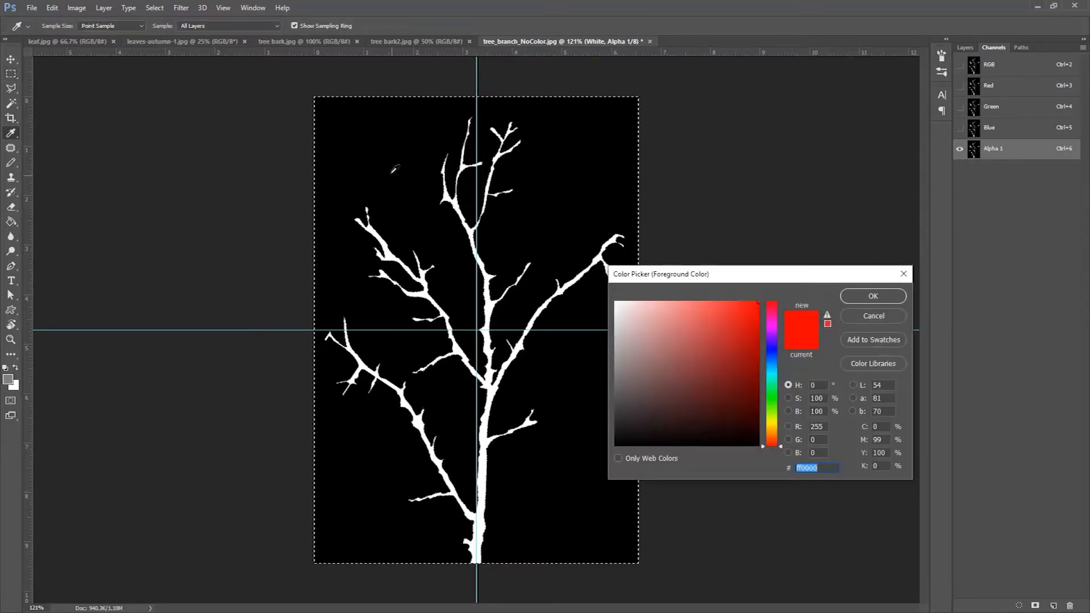
left_click(377, 168)
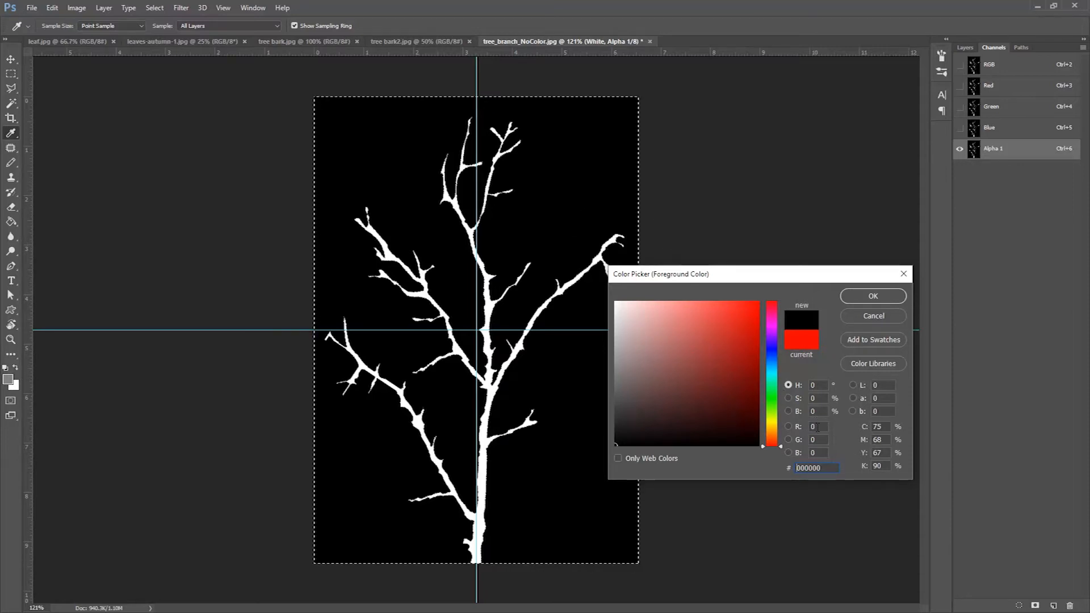
left_click(873, 296)
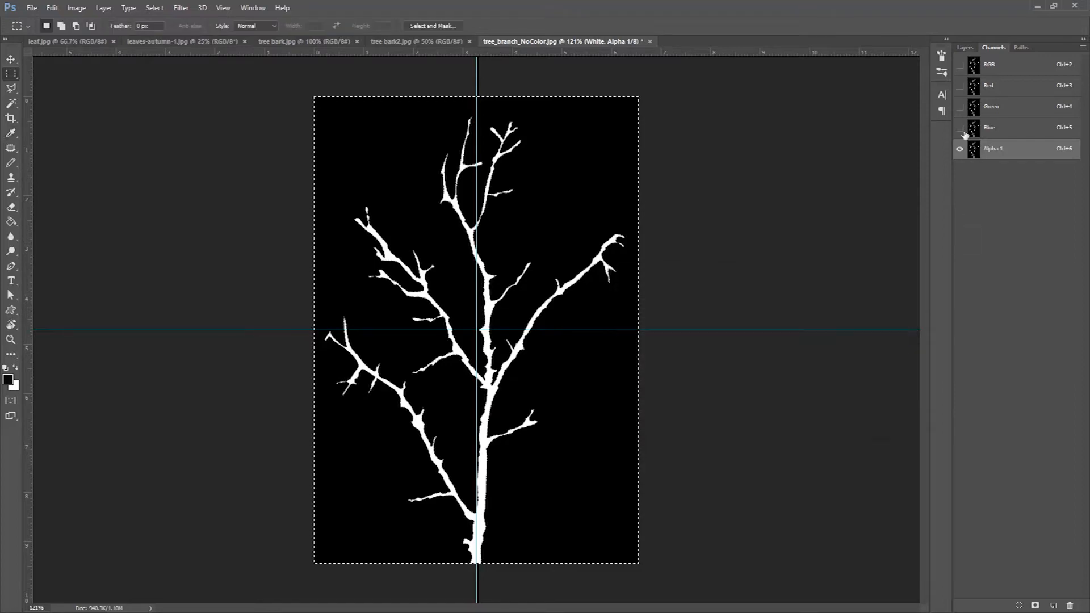
Deselect the canvas and switch from the Alpha 1 channel back to the RGB composite for layer editing
left_click(965, 47)
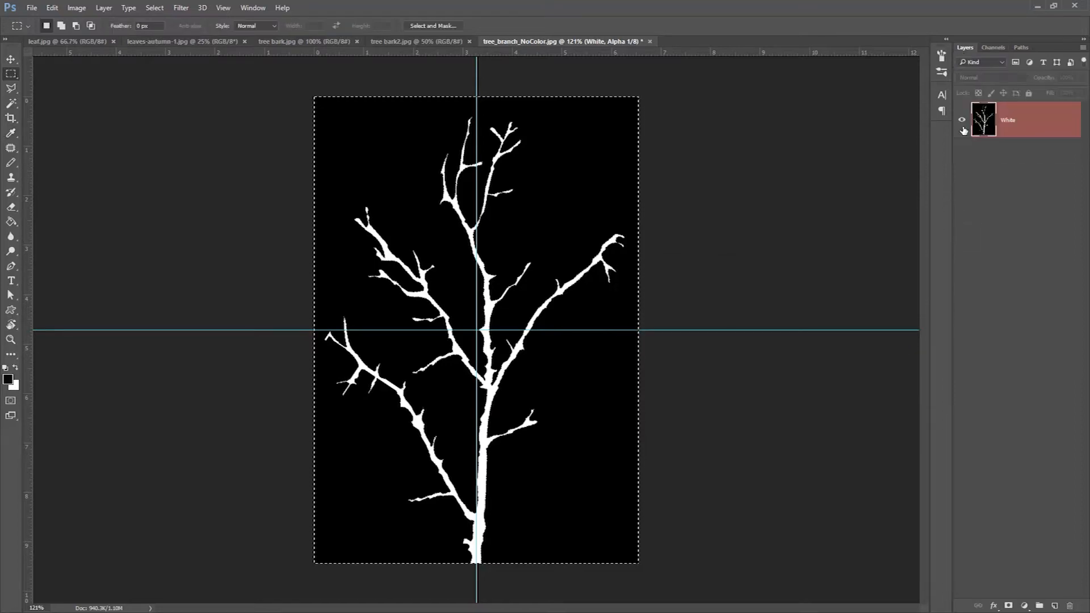
left_click(539, 205)
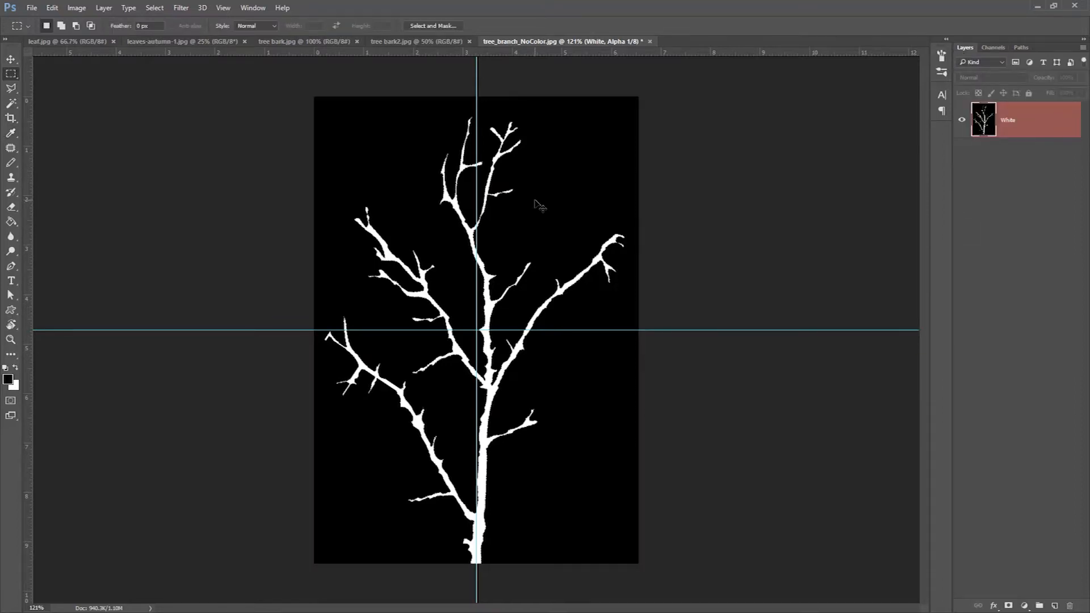
left_click(994, 47)
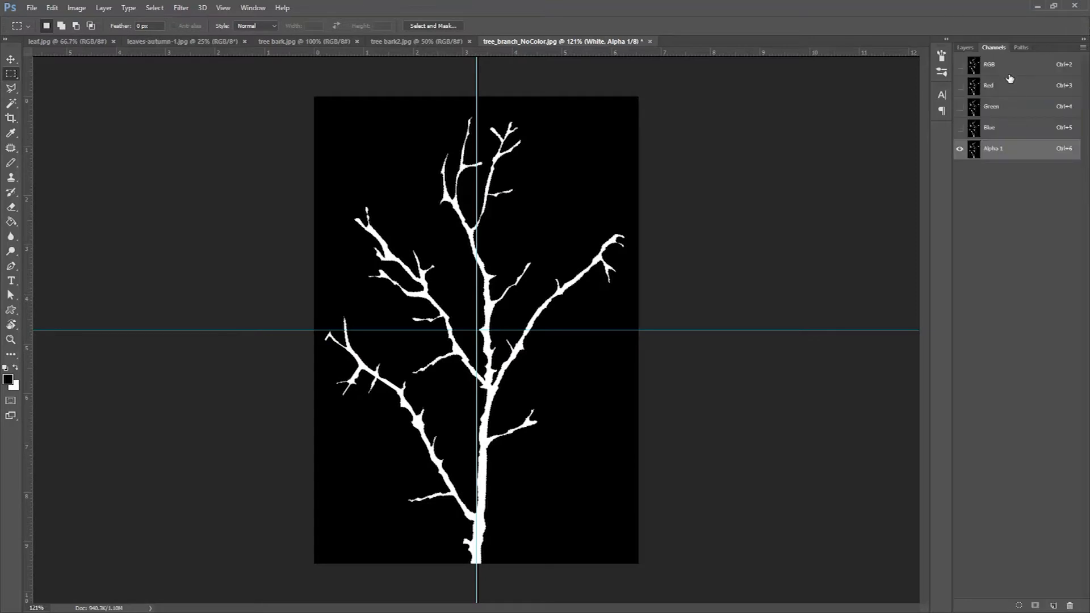
left_click(1011, 69)
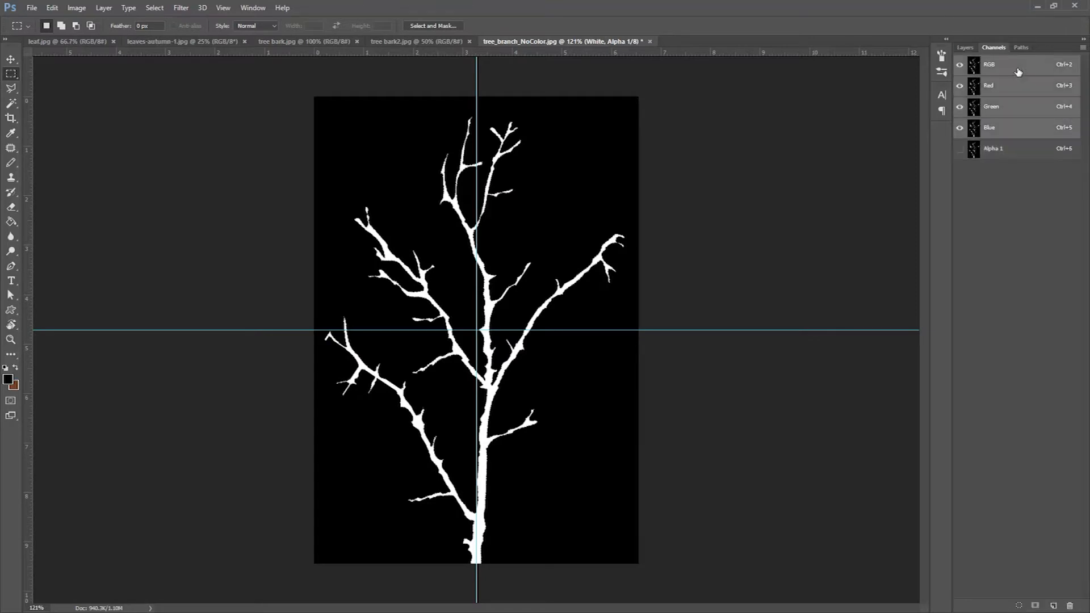
left_click(965, 47)
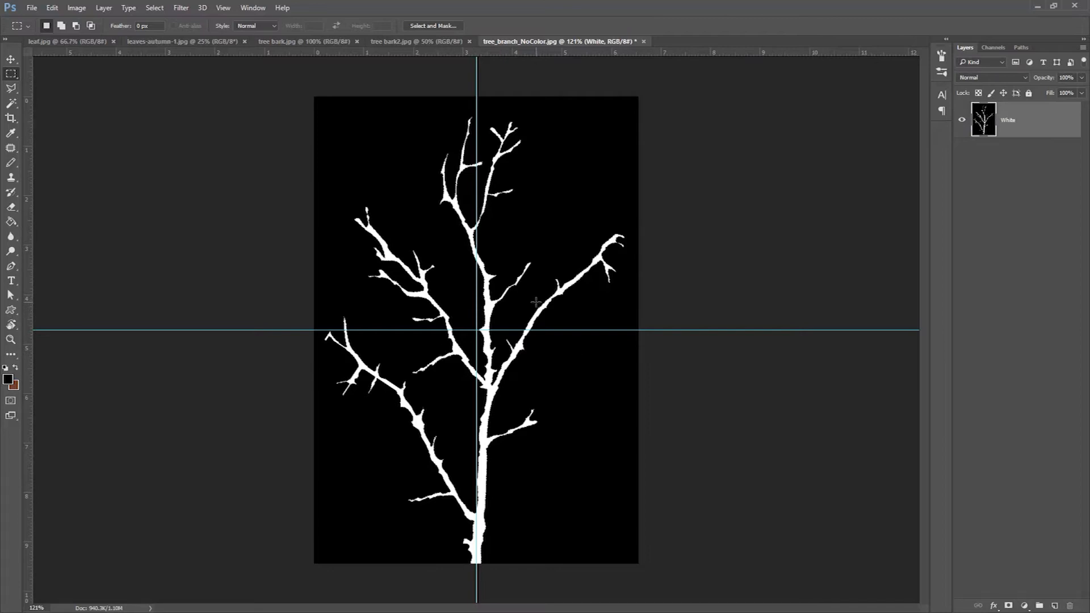
Copy the bark area of tree bark.jpg without its white caption strip, and paste it into tree_branch_NoColor.jpg
left_click(385, 41)
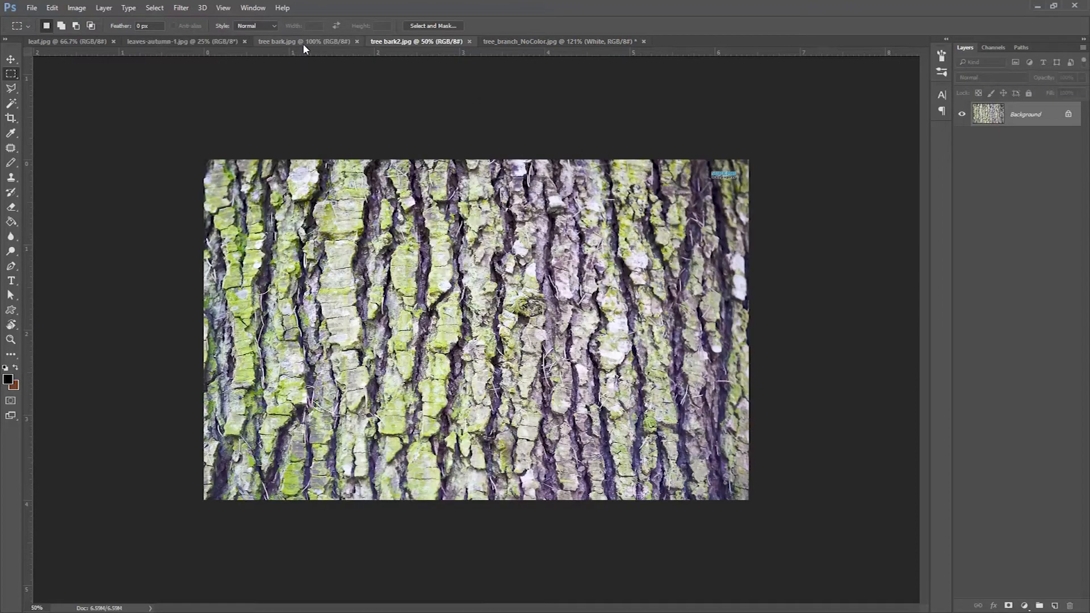
left_click(302, 42)
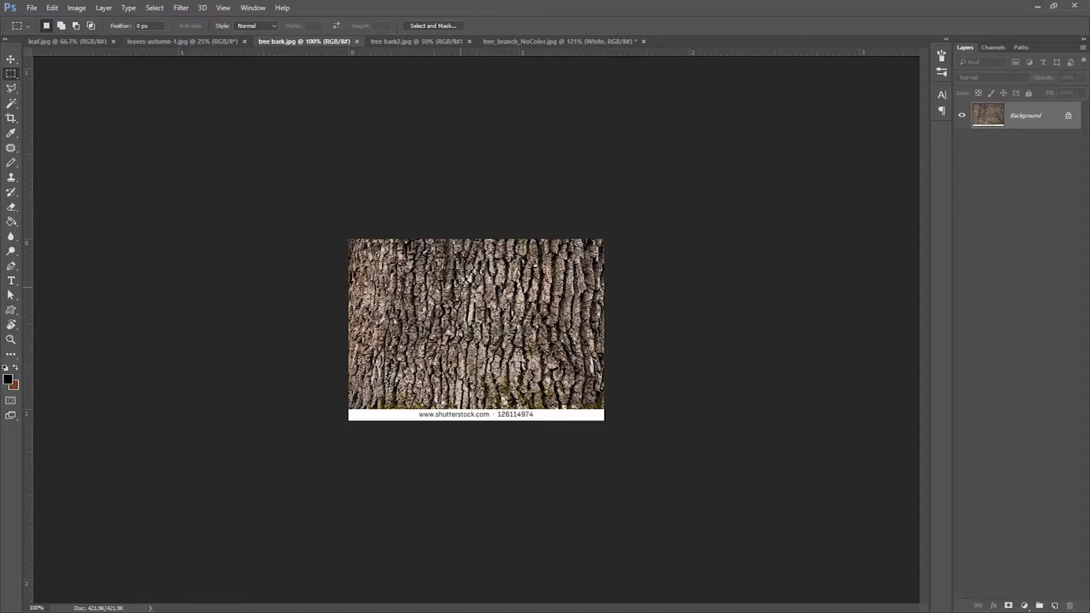
left_click_drag(318, 234, 659, 397)
left_click(508, 41)
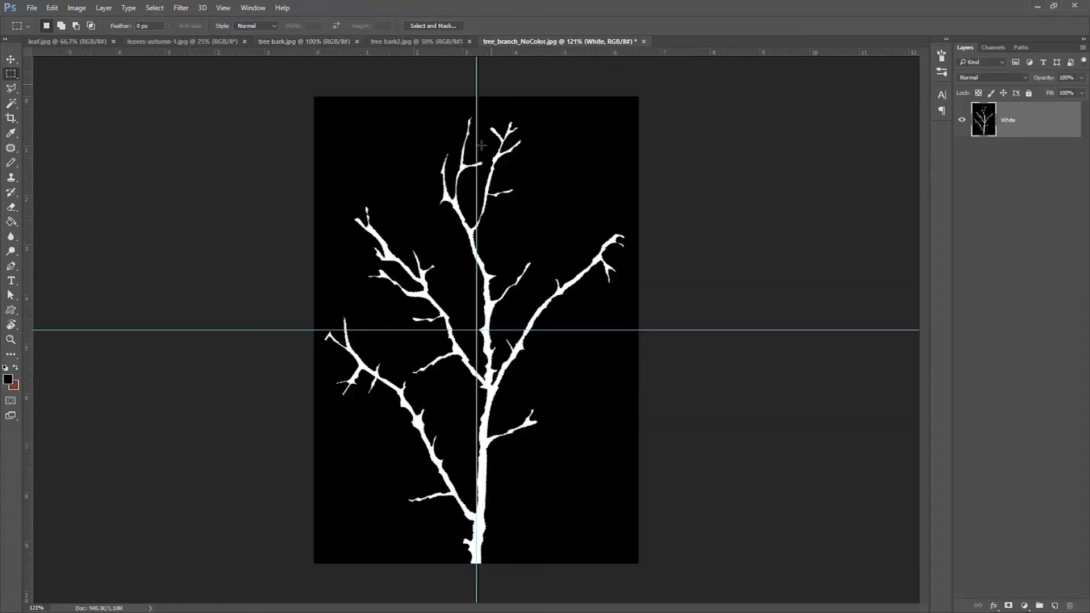
key("ctrl+v")
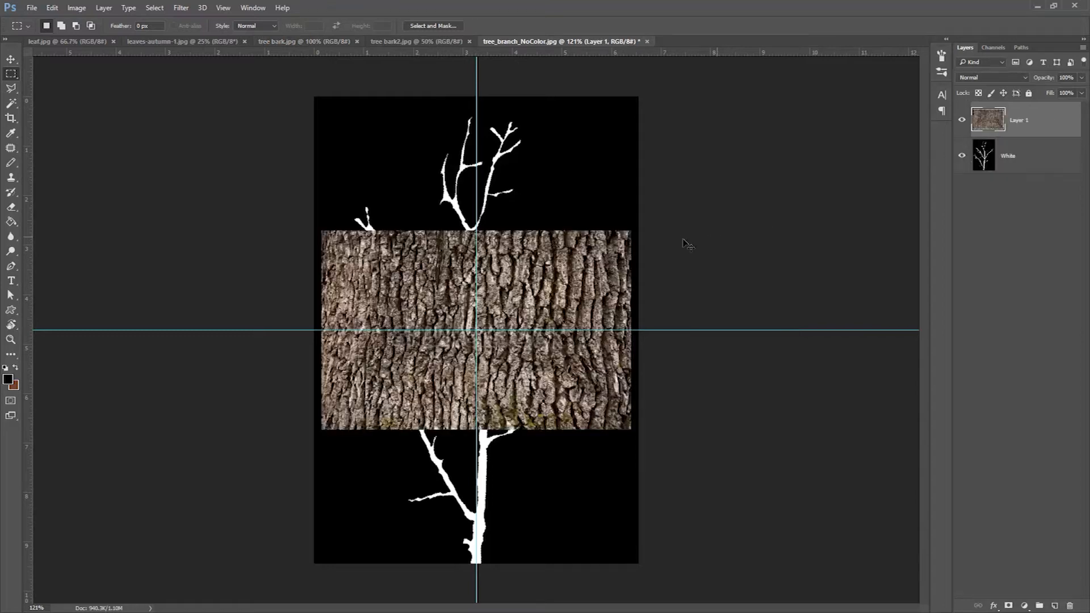
Stretch the pasted bark layer with Free Transform until it covers the whole canvas
key("ctrl+t")
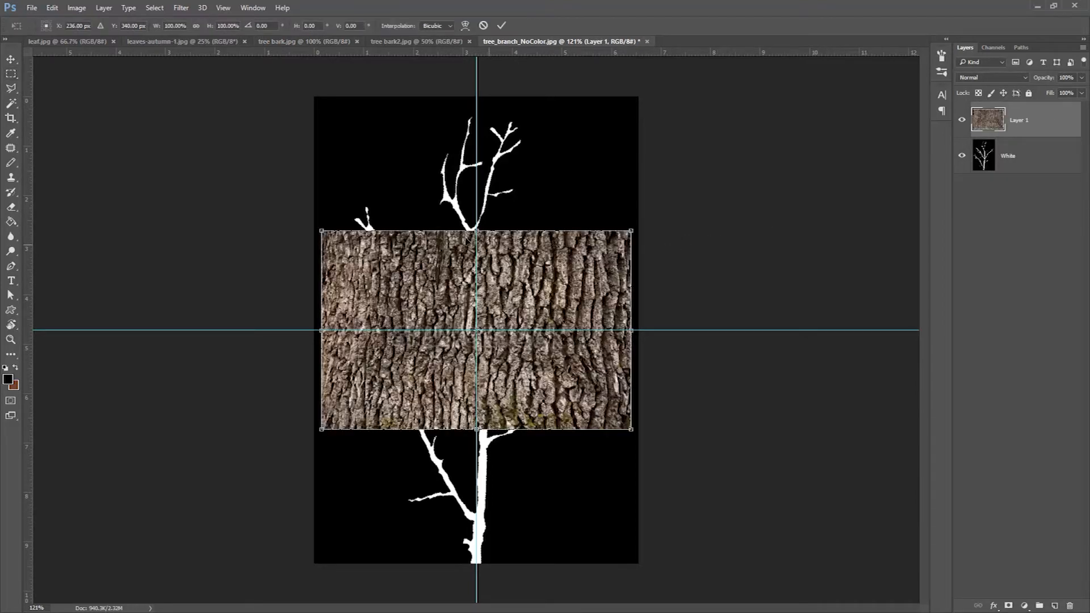
left_click_drag(477, 231, 477, 97)
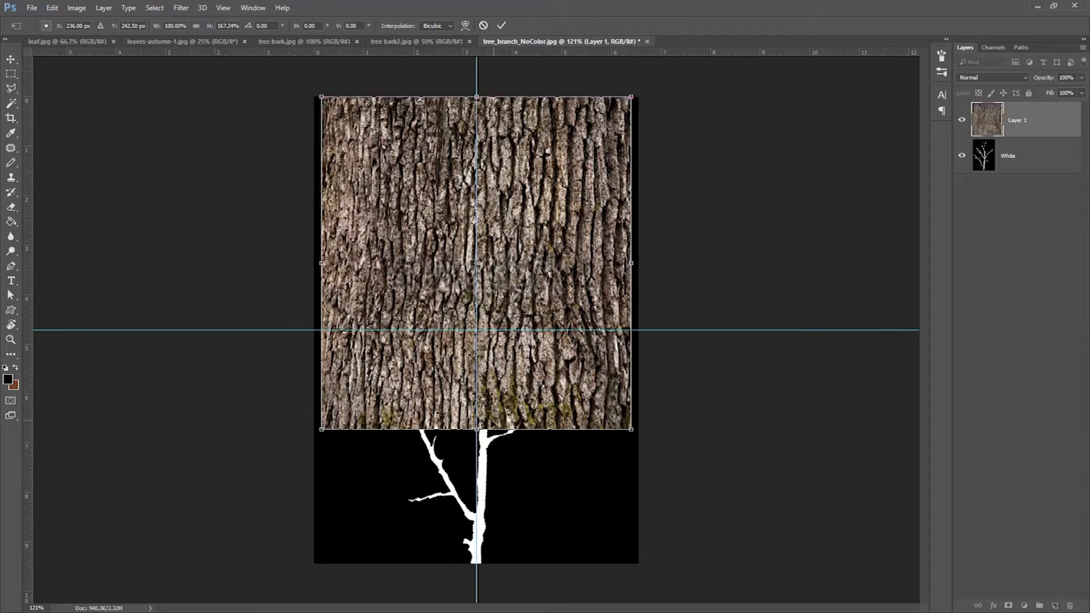
left_click_drag(477, 428, 477, 563)
left_click_drag(630, 330, 638, 329)
left_click_drag(321, 331, 314, 331)
key("Return")
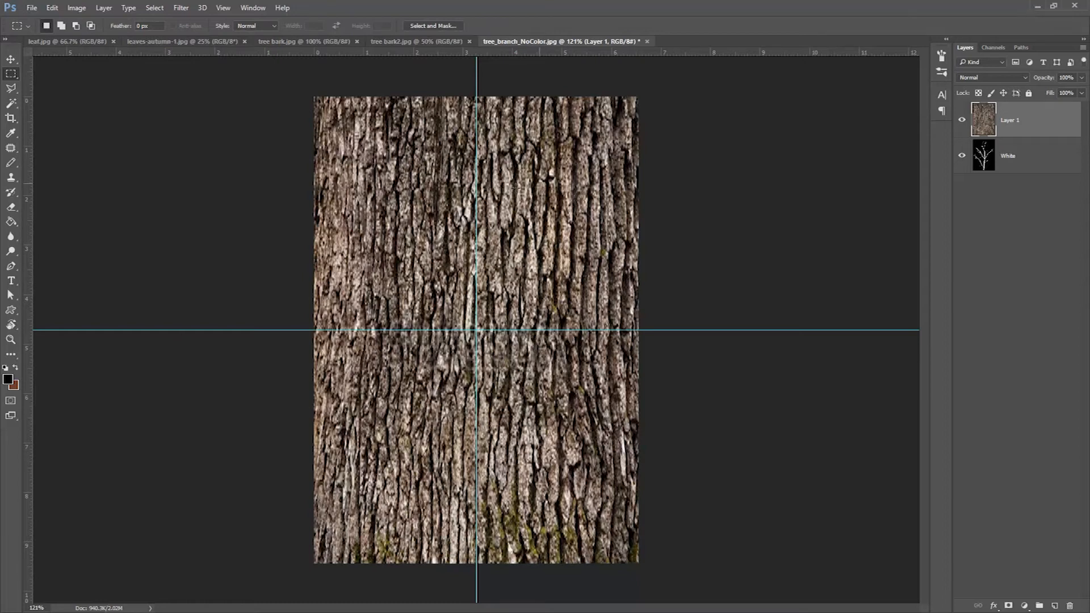
Hide the bark layer and load the Alpha 1 channel as a new selection with the White layer active
left_click(961, 121)
left_click(1065, 160)
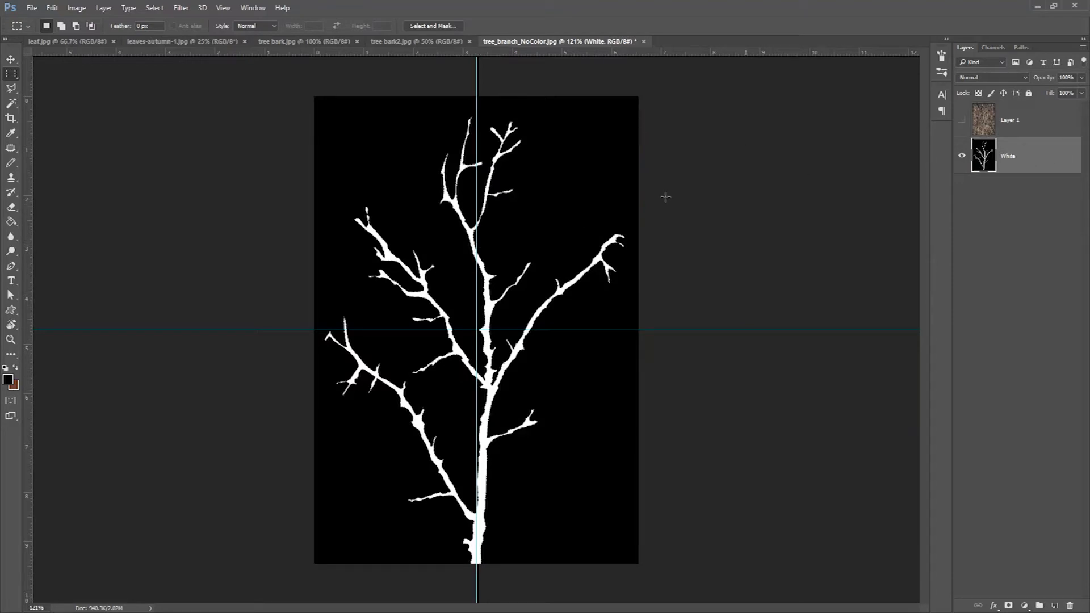
left_click(157, 11)
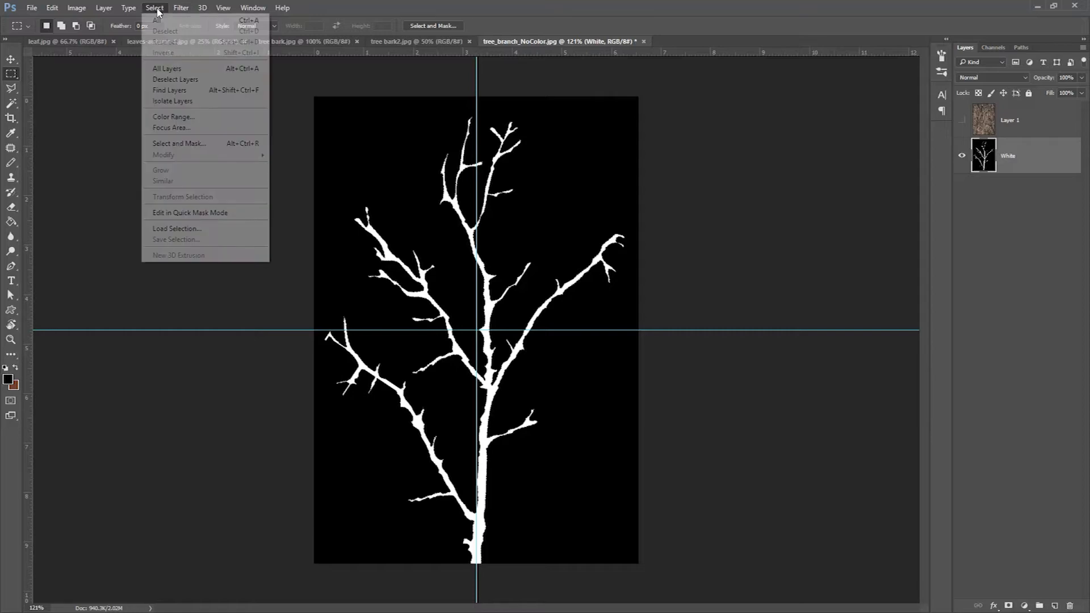
left_click(246, 228)
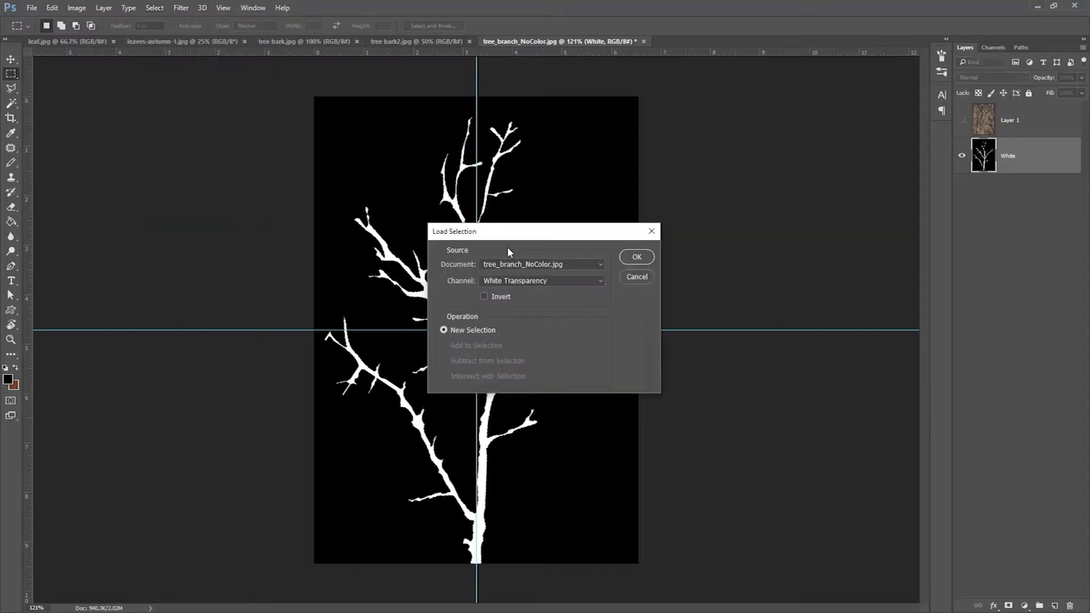
left_click(530, 279)
left_click(504, 307)
left_click(633, 262)
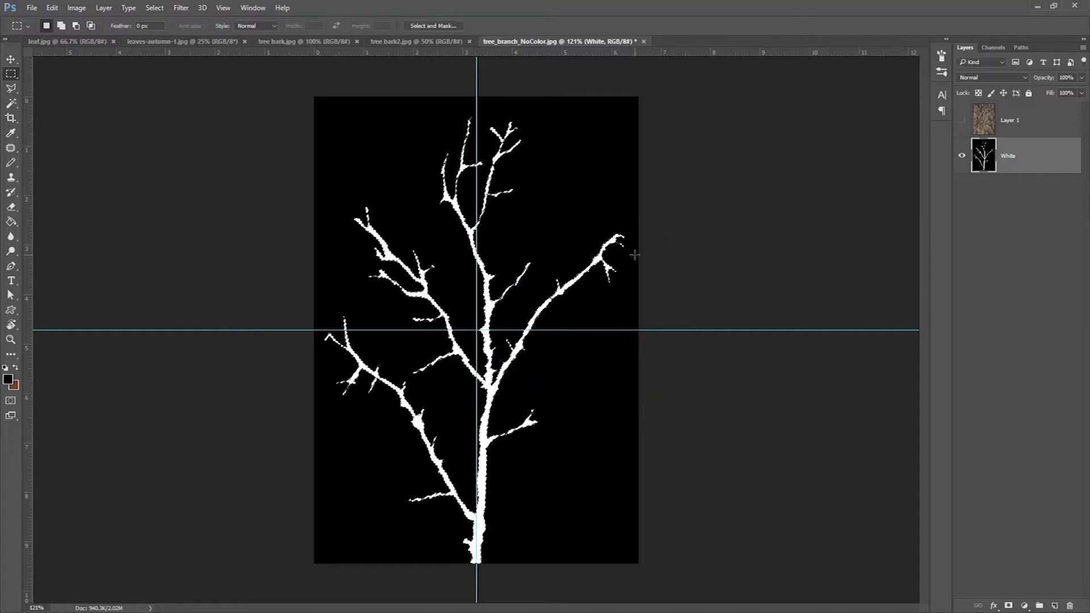
Show the bark layer again, copy its selected branch area to a new layer, and check the cutout with the full bark hidden
left_click(982, 128)
left_click(961, 121)
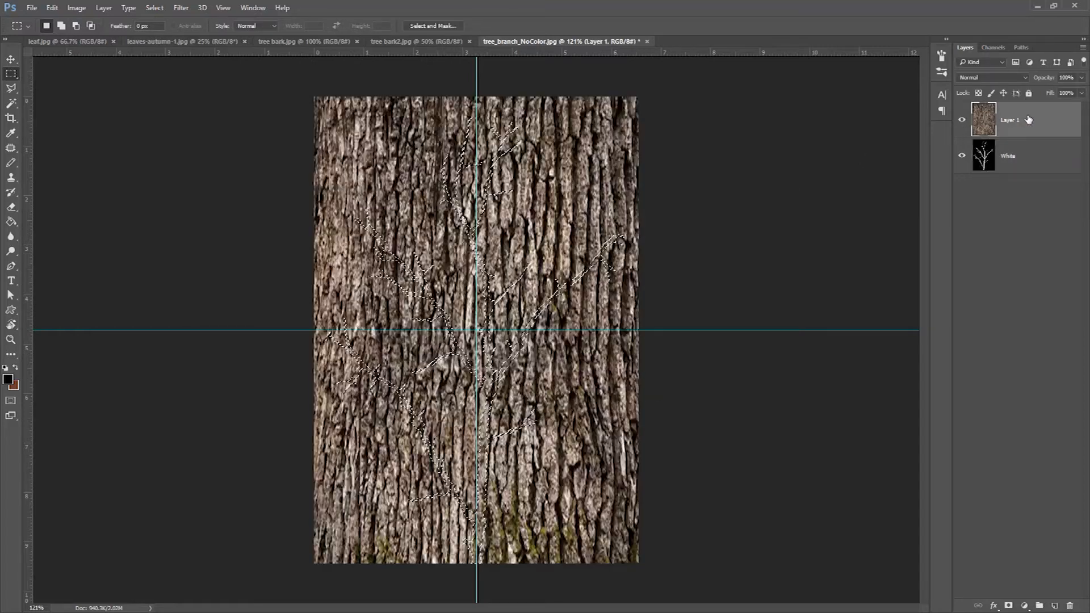
key("ctrl+j")
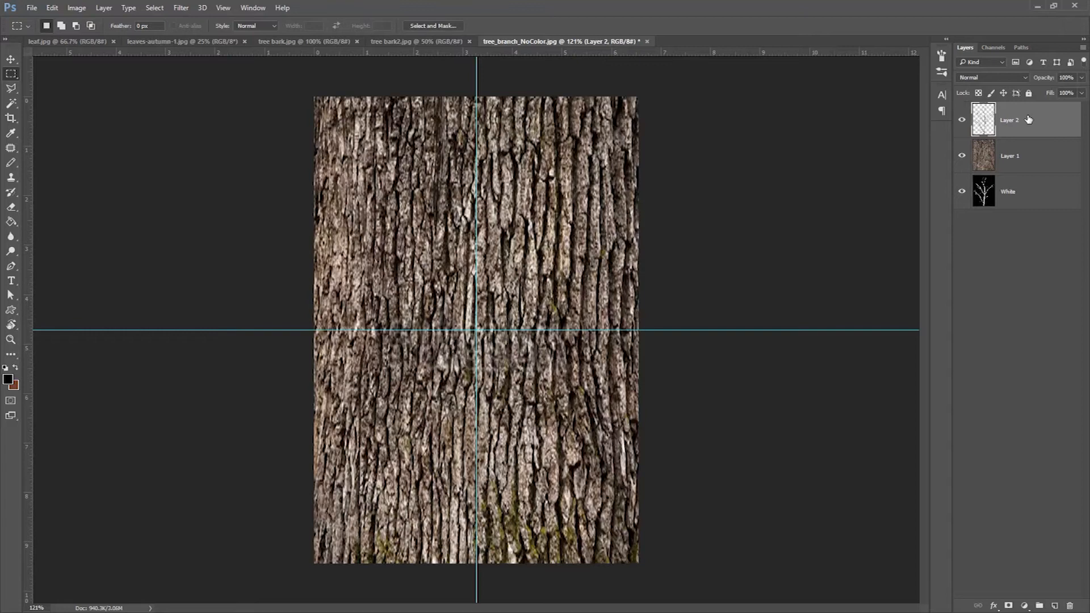
left_click(962, 156)
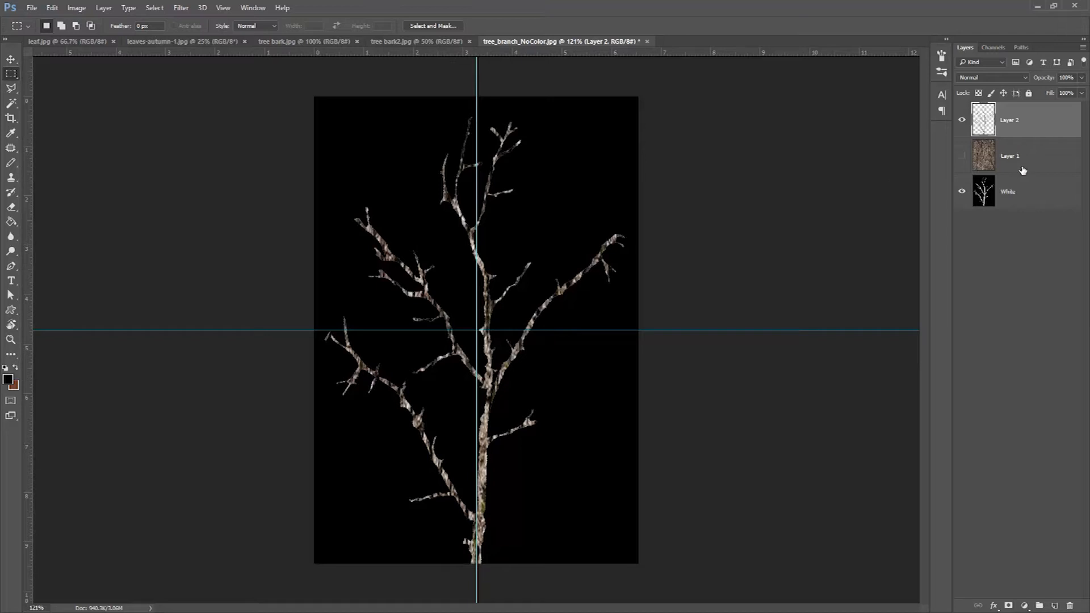
left_click(962, 156)
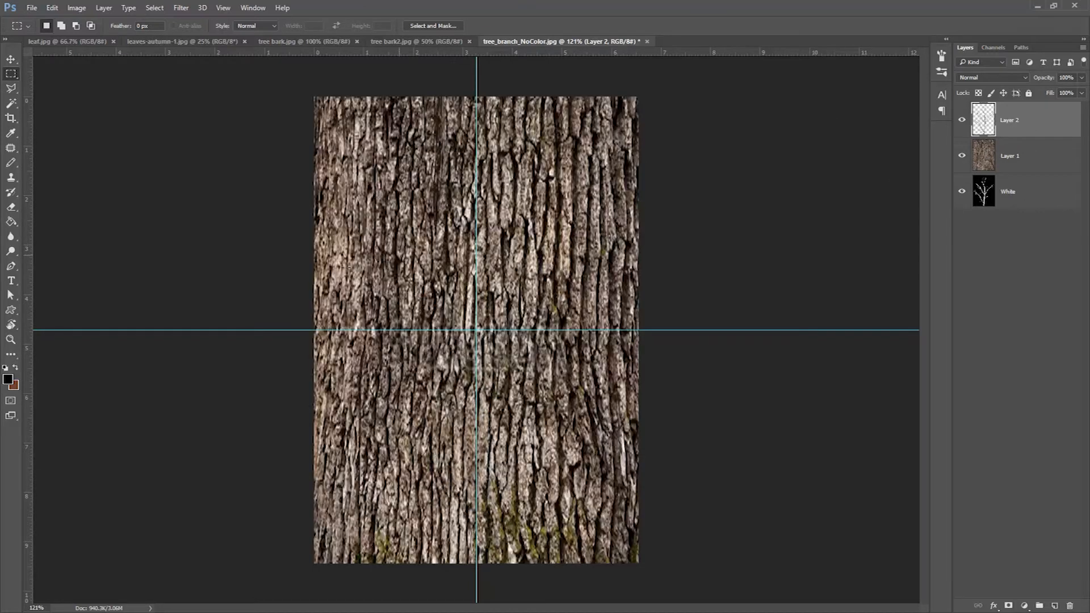
Set the foreground color to brown #5b493a by sampling the bark image
left_click(8, 380)
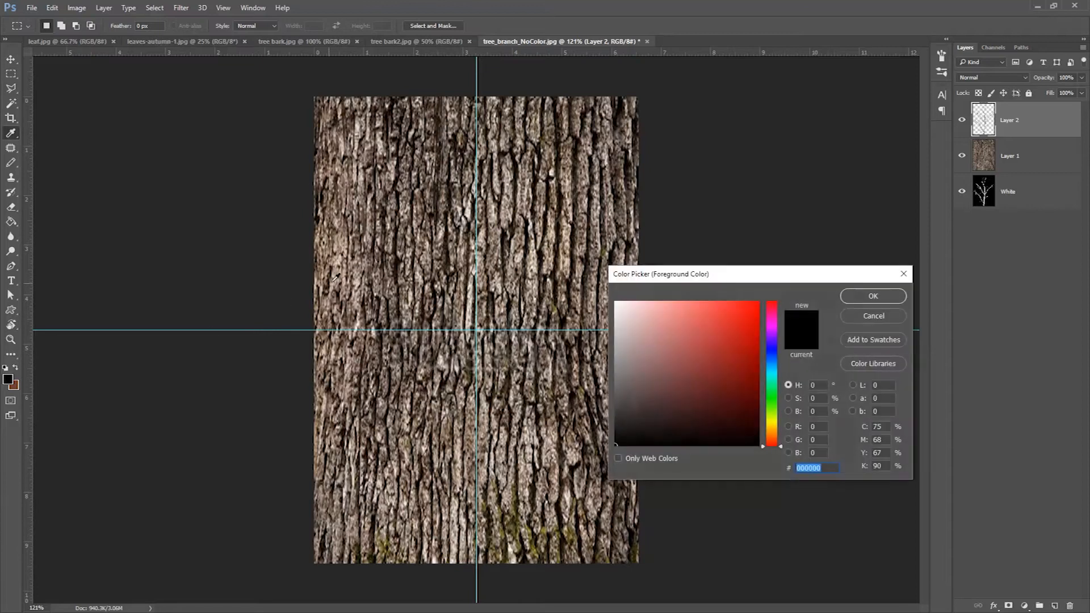
left_click(431, 217)
left_click(428, 219)
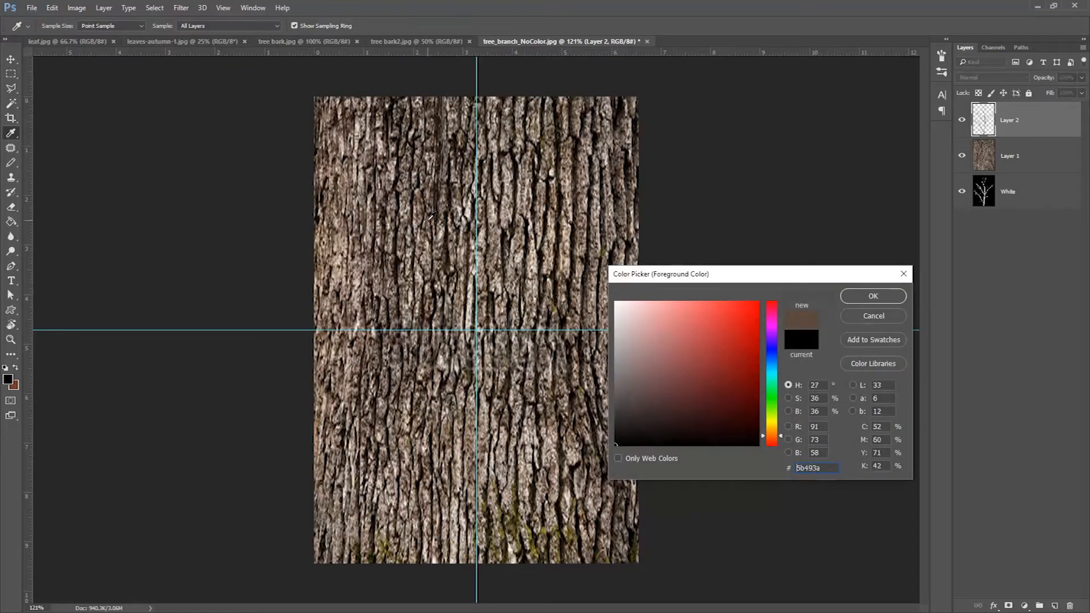
left_click(873, 297)
key("m")
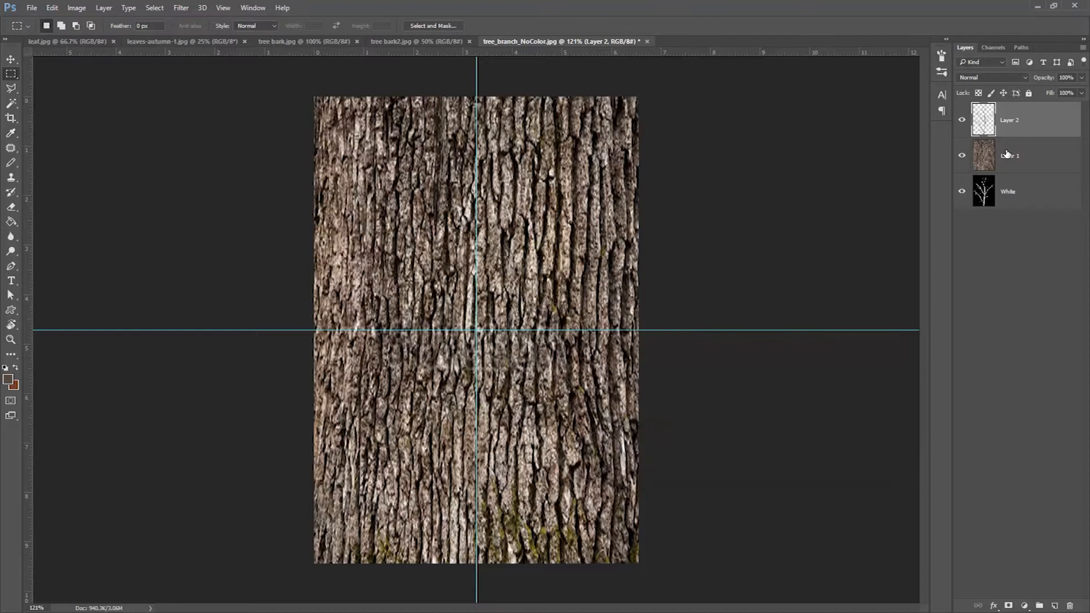
Add a new layer between the full bark layer and the branch cutout, and fill it with the brown foreground color
left_click(1054, 151)
key("ctrl+shift+n")
key("Return")
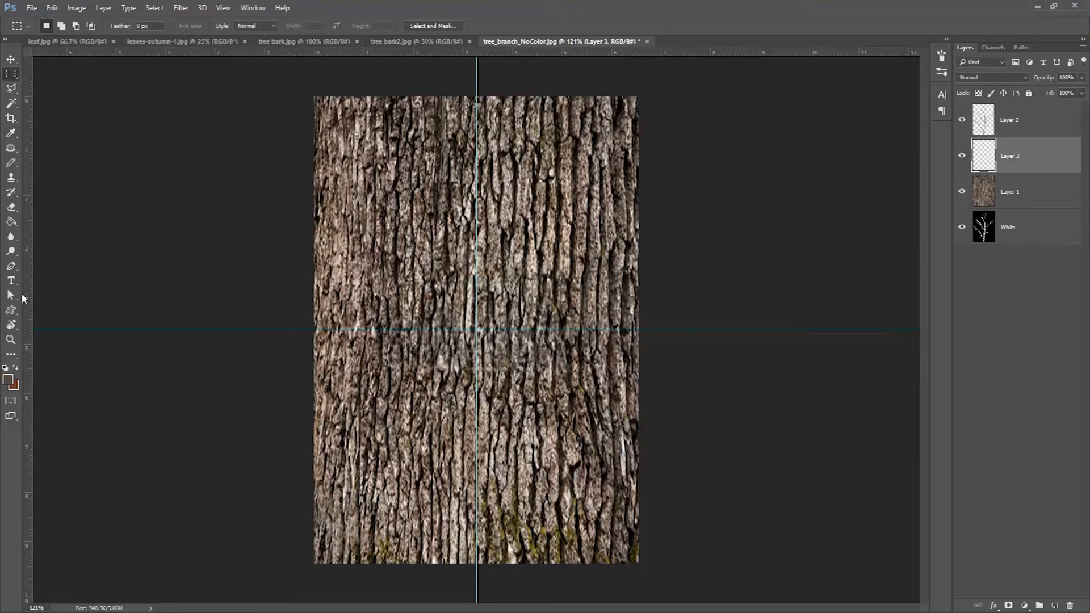
left_click(11, 221)
left_click(544, 254)
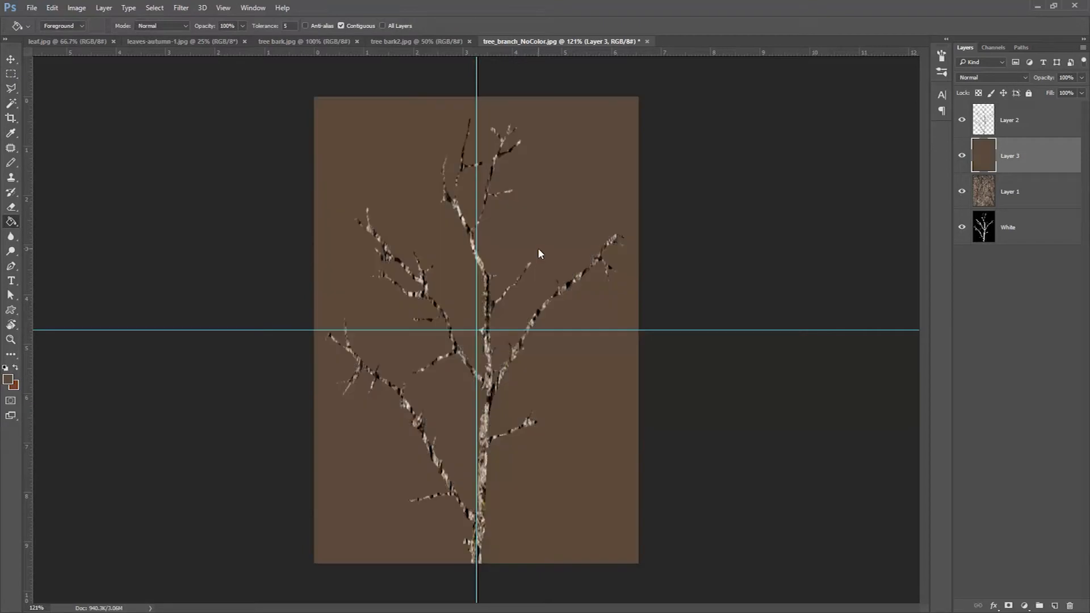
Lower the opacity of the branch cutout on Layer 2, trying 50% and settling on 30%
left_click(1059, 121)
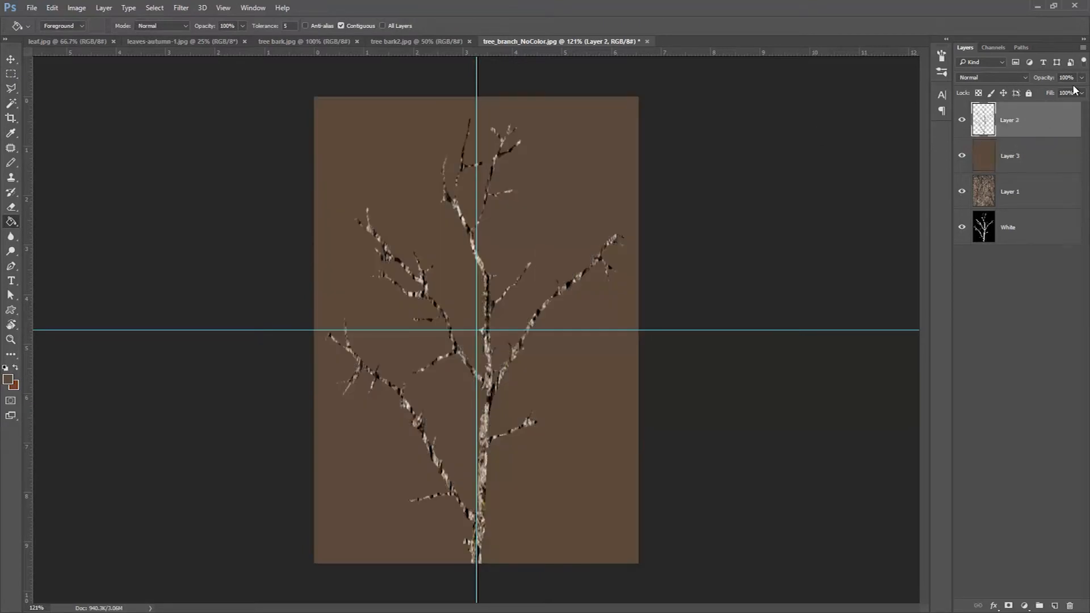
left_click(1065, 78)
type("50")
key("Return")
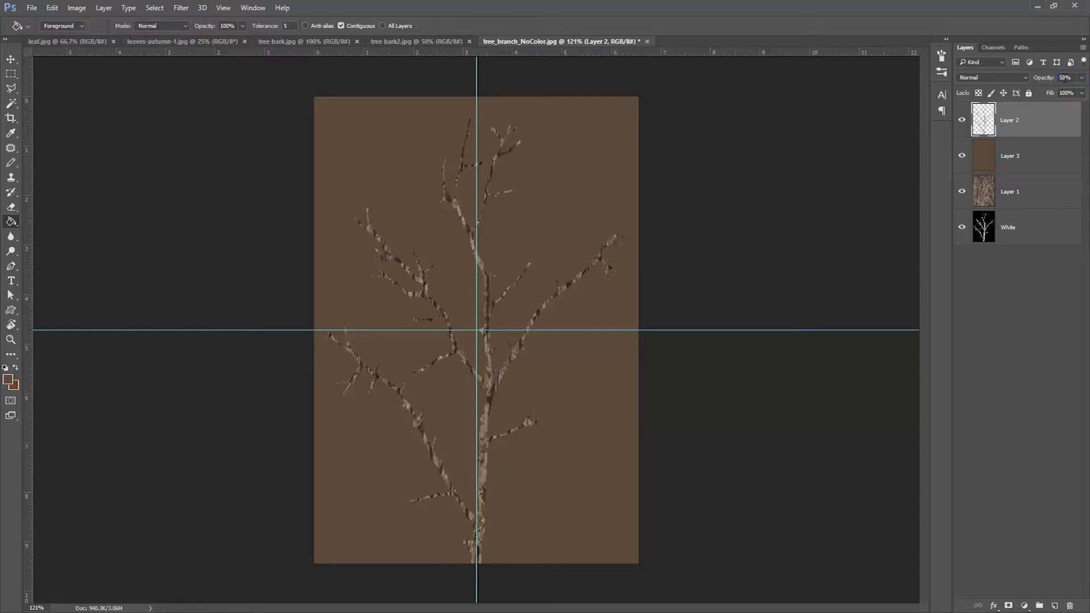
type("30")
key("Return")
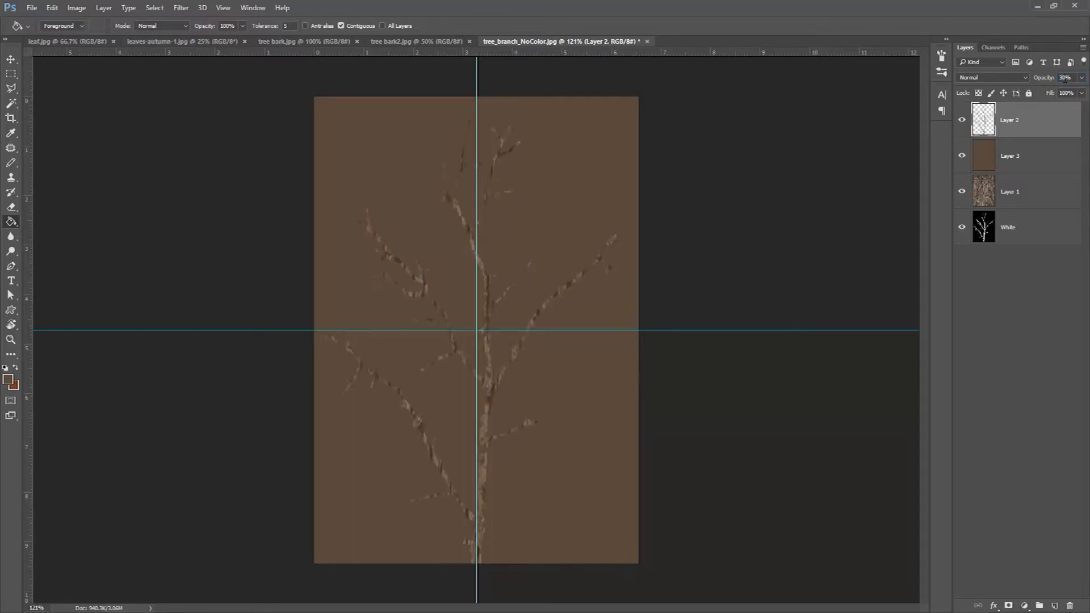
Merge the branch cutout layer with the brown fill layer, and check the document's channels for Alpha 1
left_click(1033, 154, "shift")
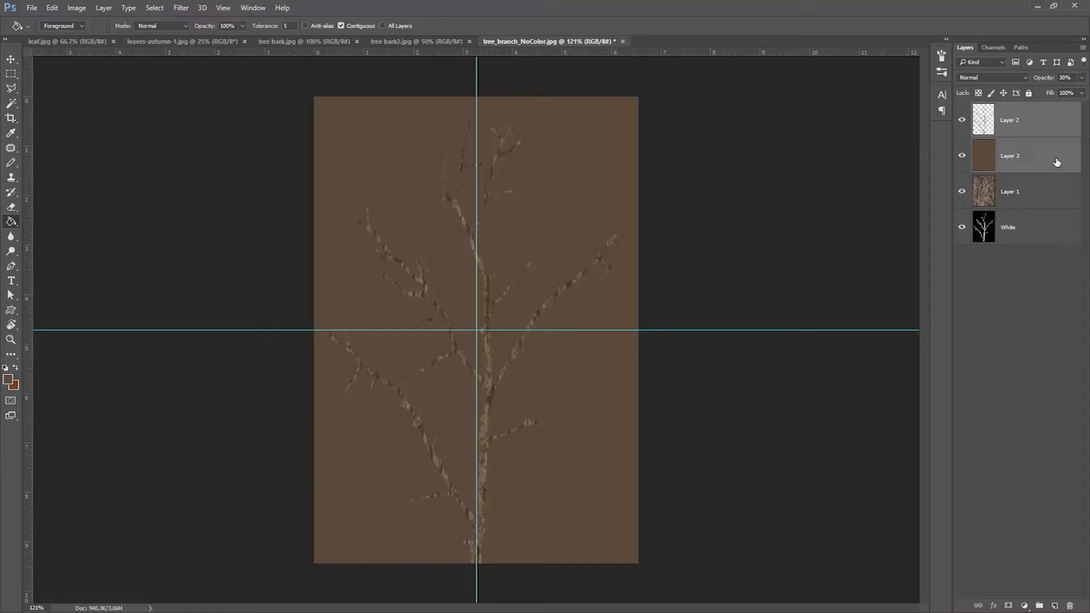
key("ctrl+e")
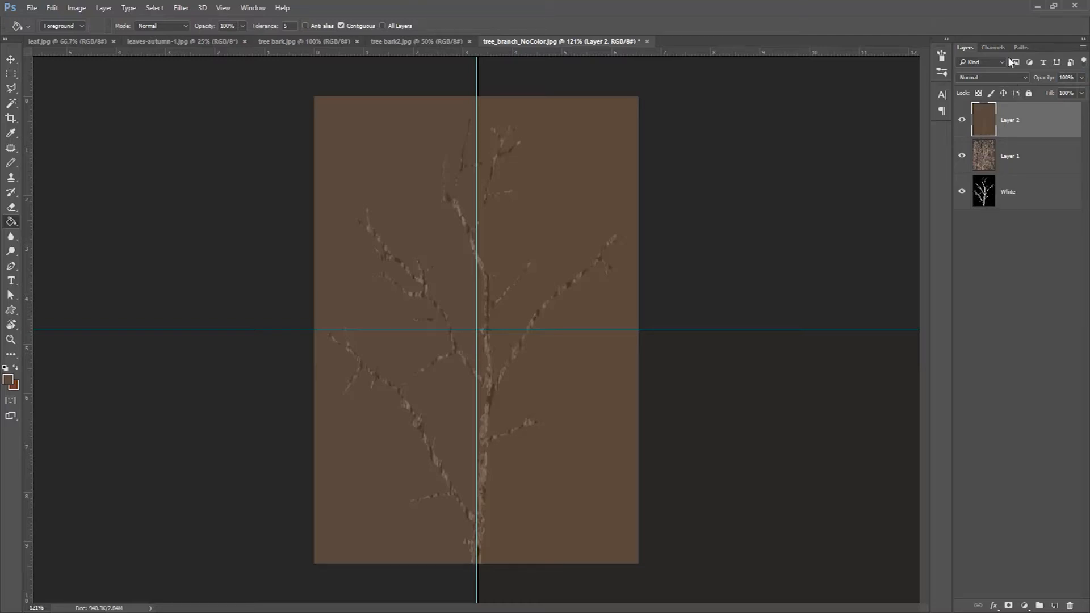
left_click(992, 48)
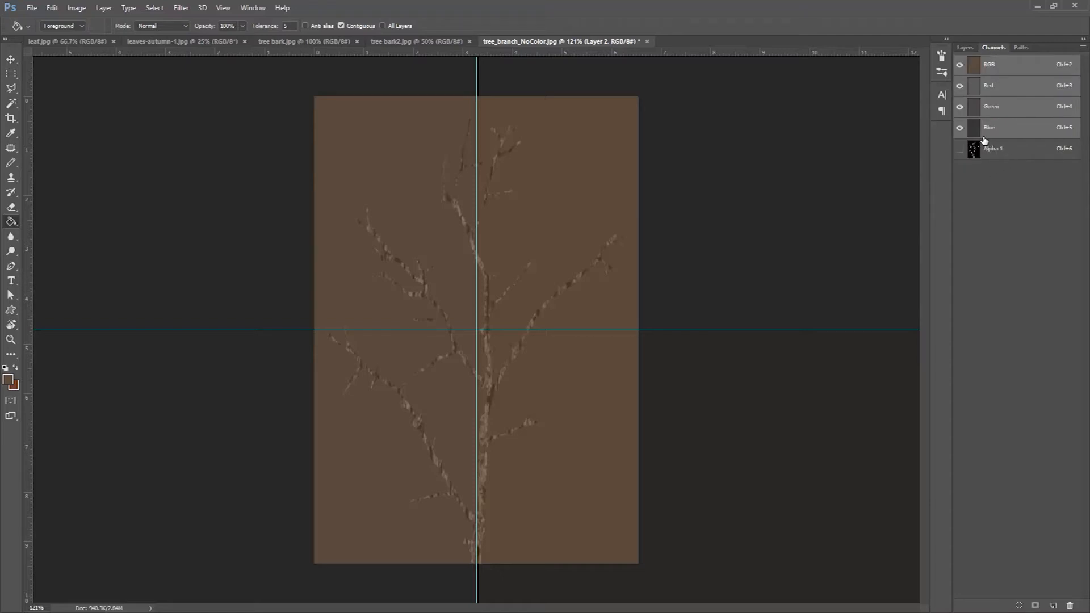
left_click(966, 49)
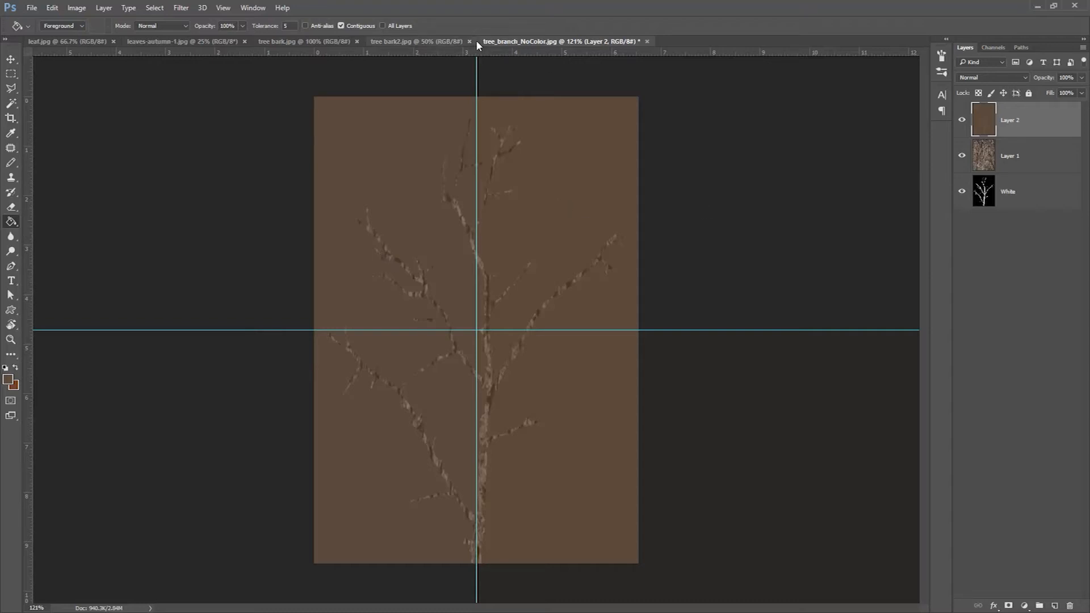
Save the layered document as tree_branch_NoColor.psd in the References folder with alpha channels and layers included
left_click(32, 10)
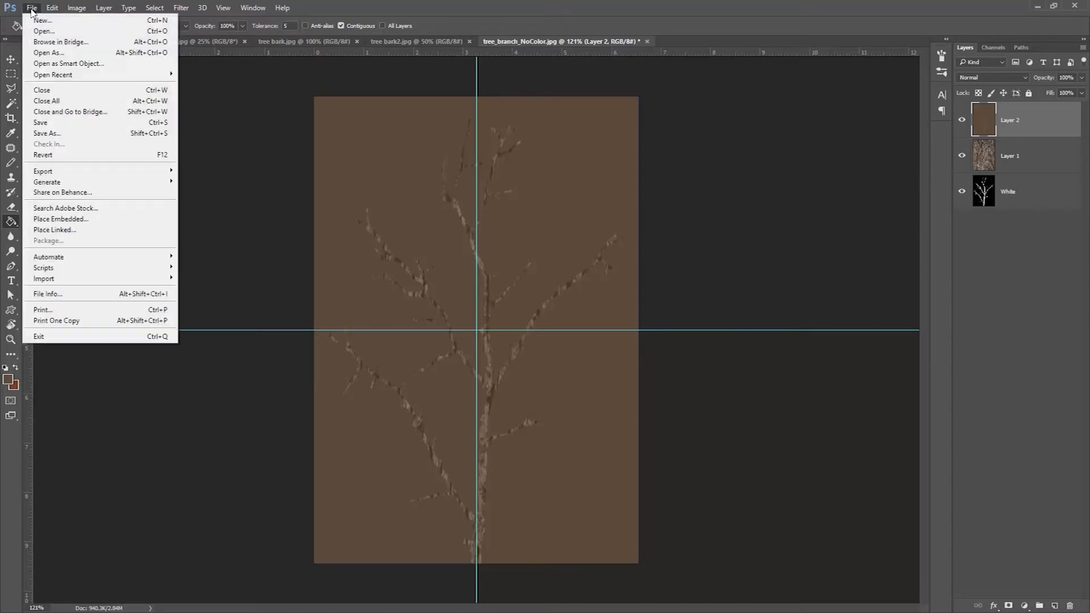
left_click(56, 134)
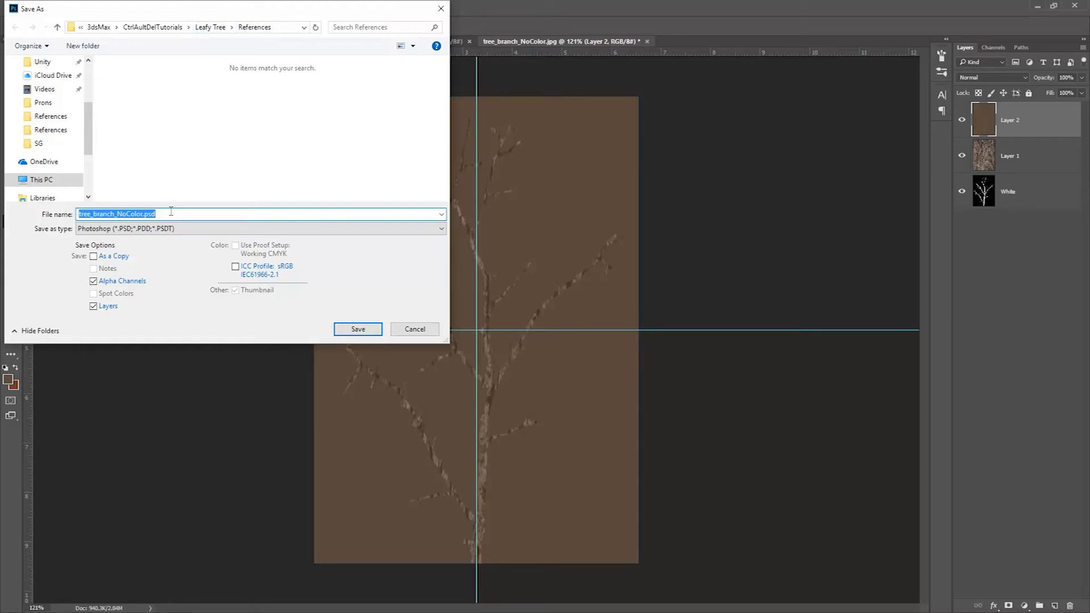
left_click(357, 329)
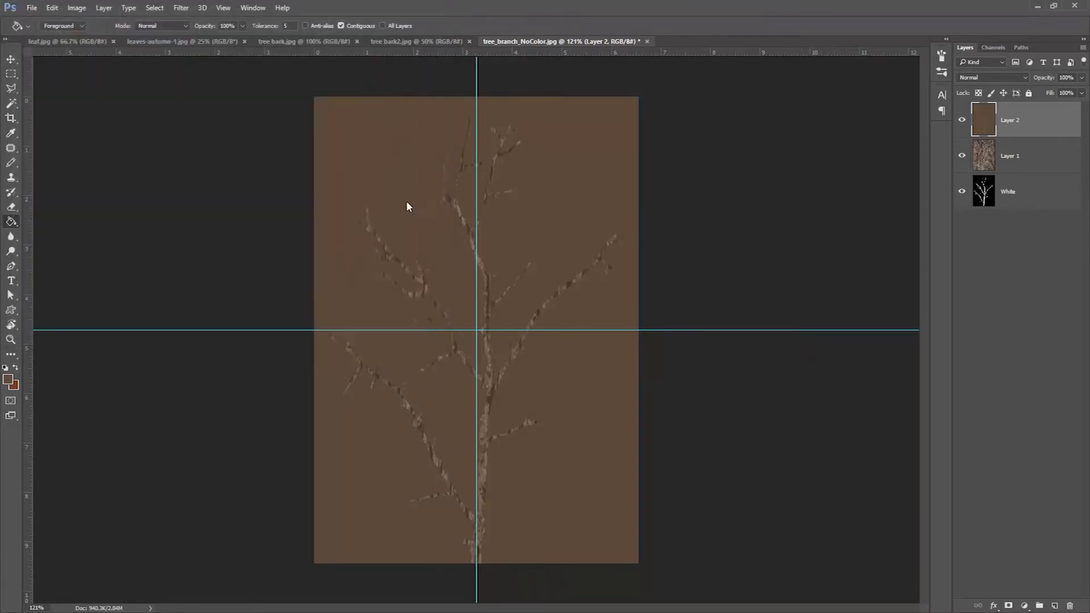
left_click(676, 278)
Save a Targa copy as tree_branch_NoColor.tga with alpha channels at 32 bits/pixel, and close the branch document
left_click(31, 8)
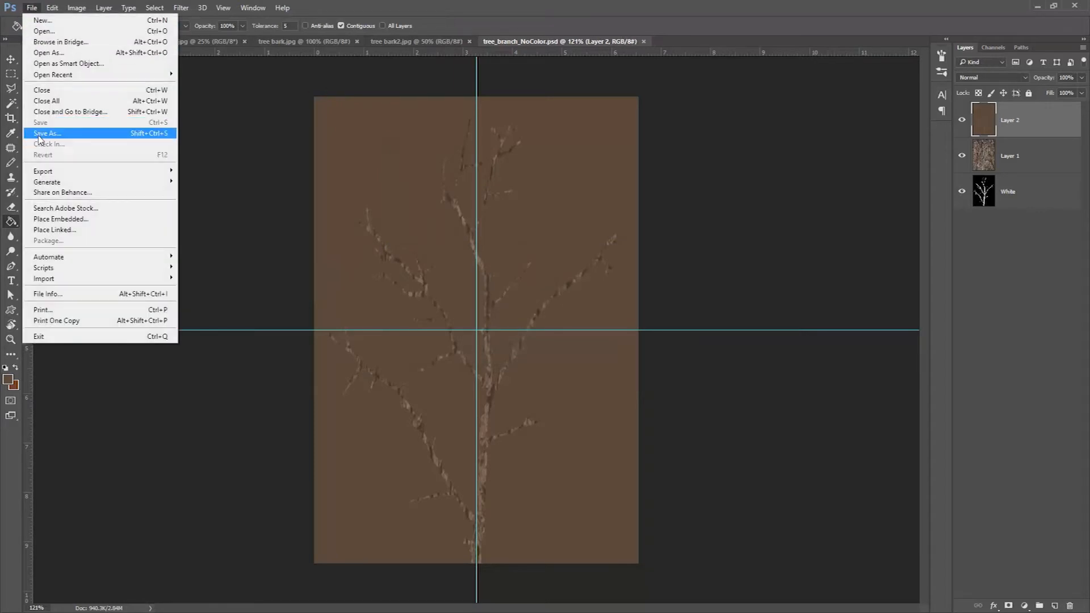
left_click(42, 137)
left_click(142, 228)
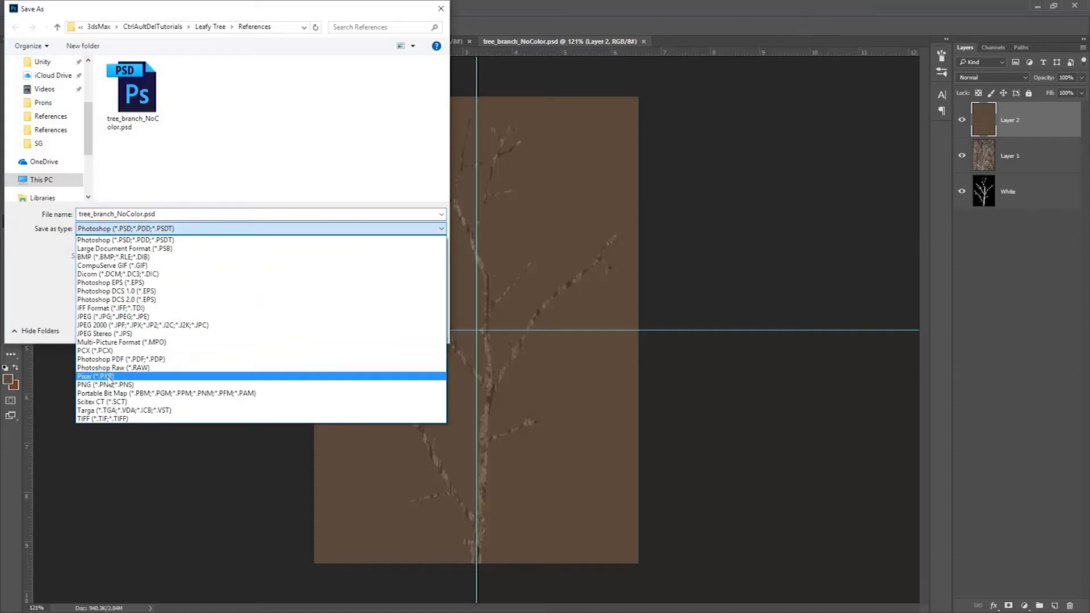
left_click(105, 410)
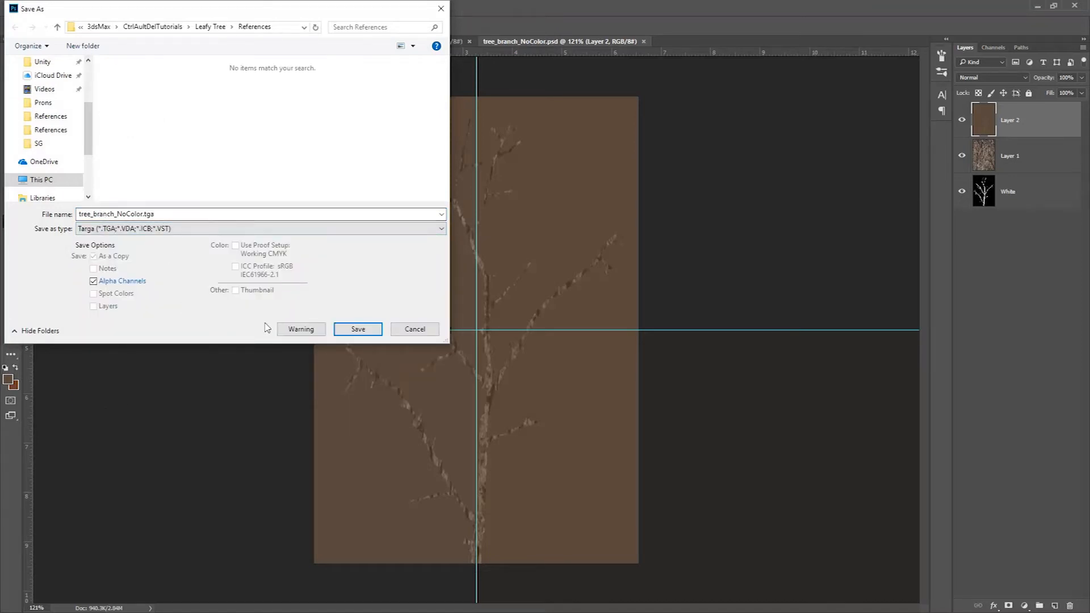
left_click(356, 328)
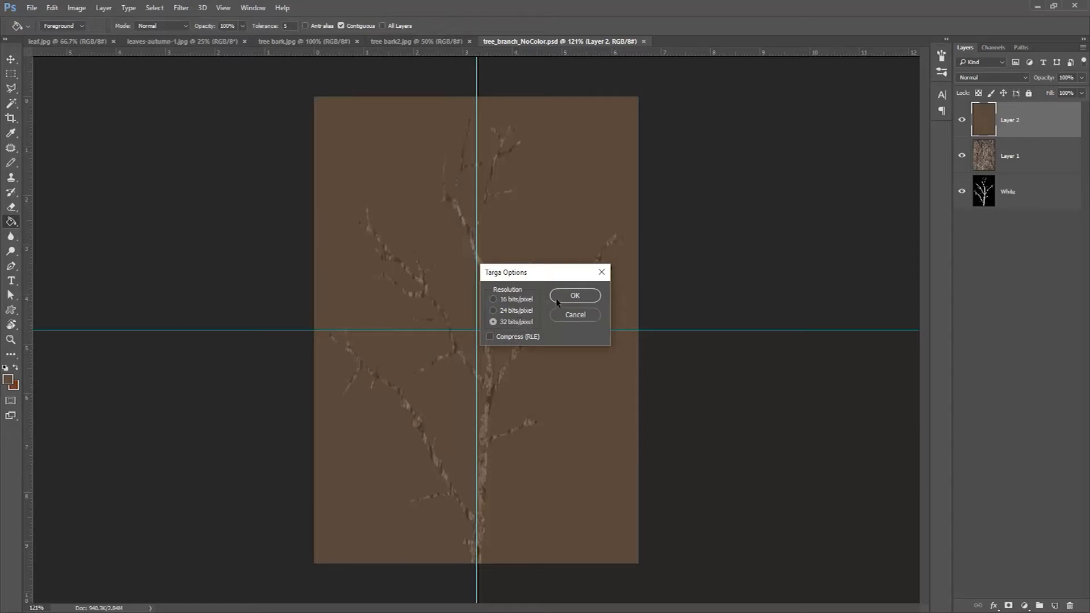
left_click(573, 297)
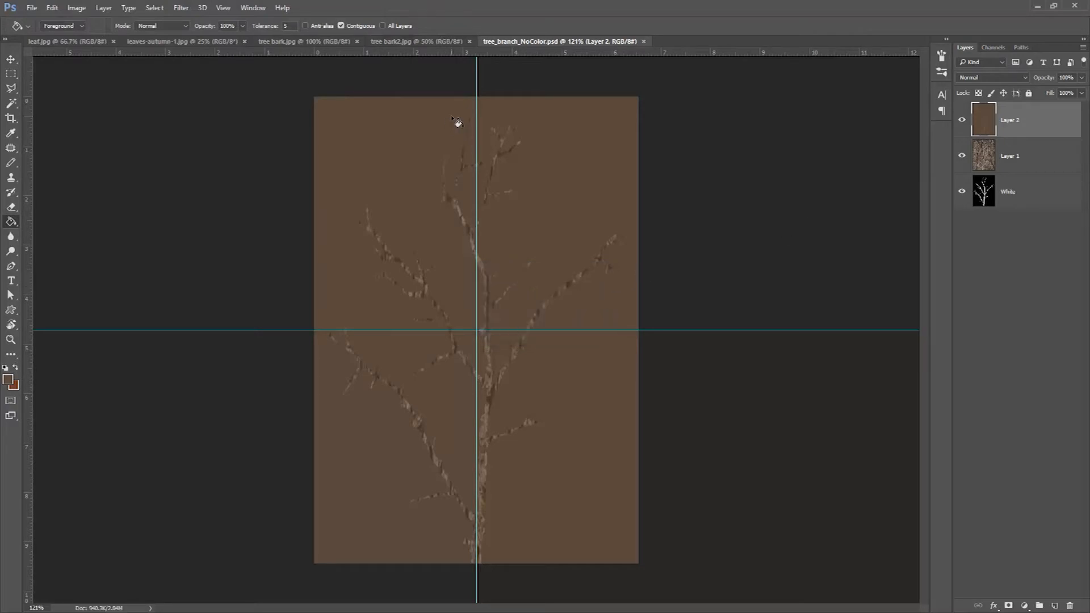
left_click(644, 42)
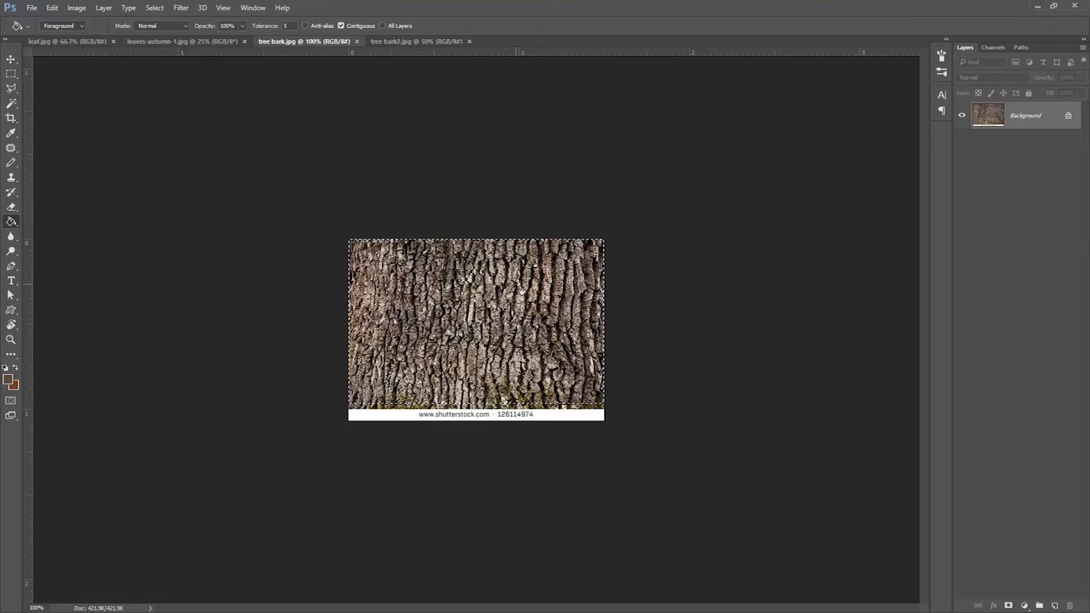
Resize tree bark2.jpg to 1024 pixels wide and 1024 pixels high, with the width and height unlinked
left_click(407, 42)
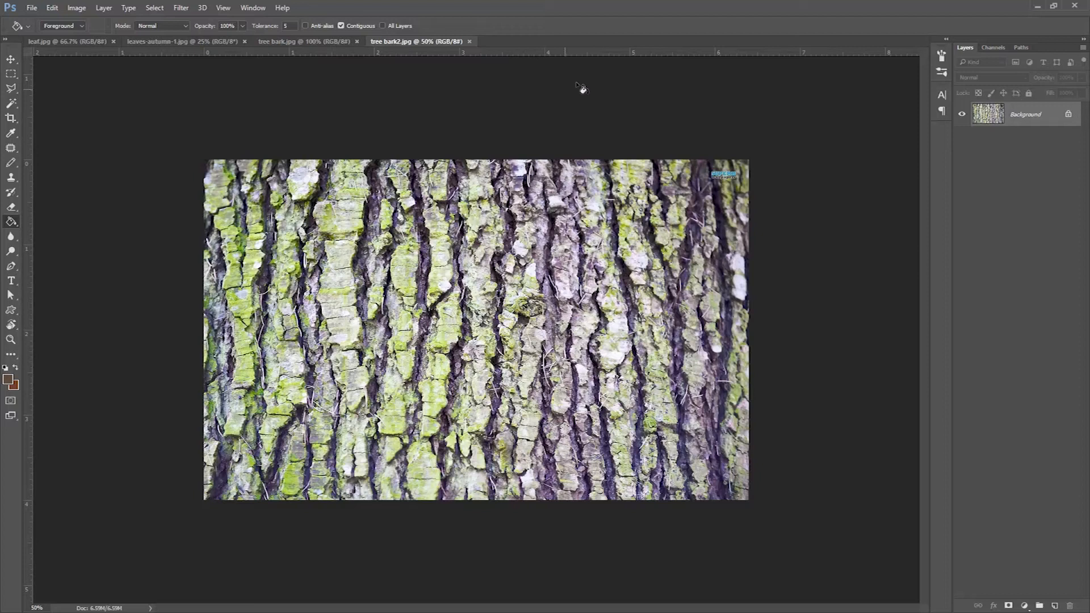
left_click(78, 9)
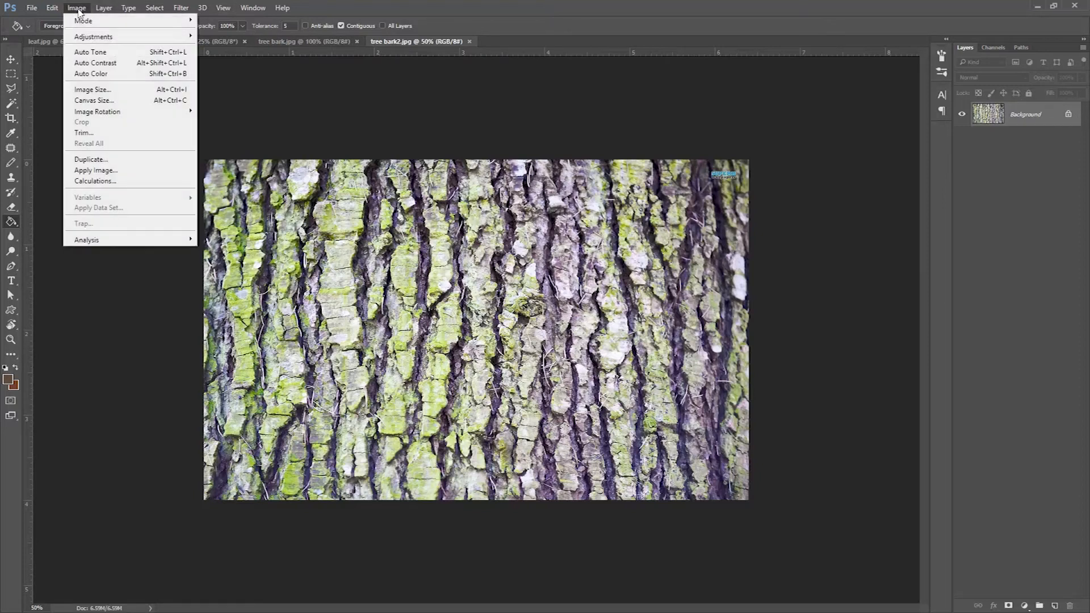
left_click(92, 94)
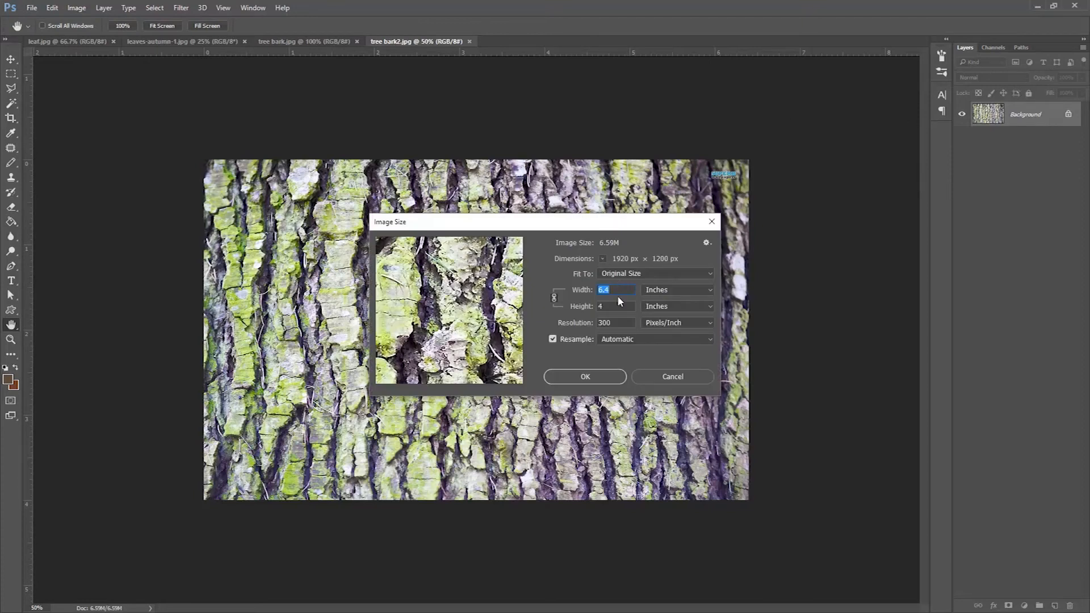
left_click(667, 291)
left_click(667, 309)
left_click(554, 297)
double_click(626, 290)
type("1024")
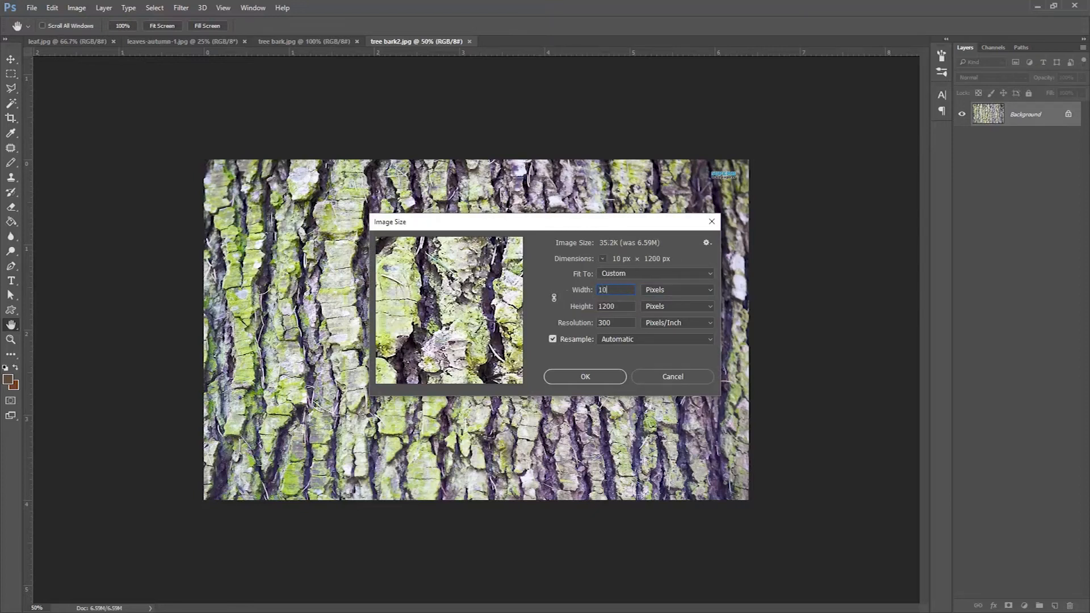
key("Tab")
key("Tab")
type("1024")
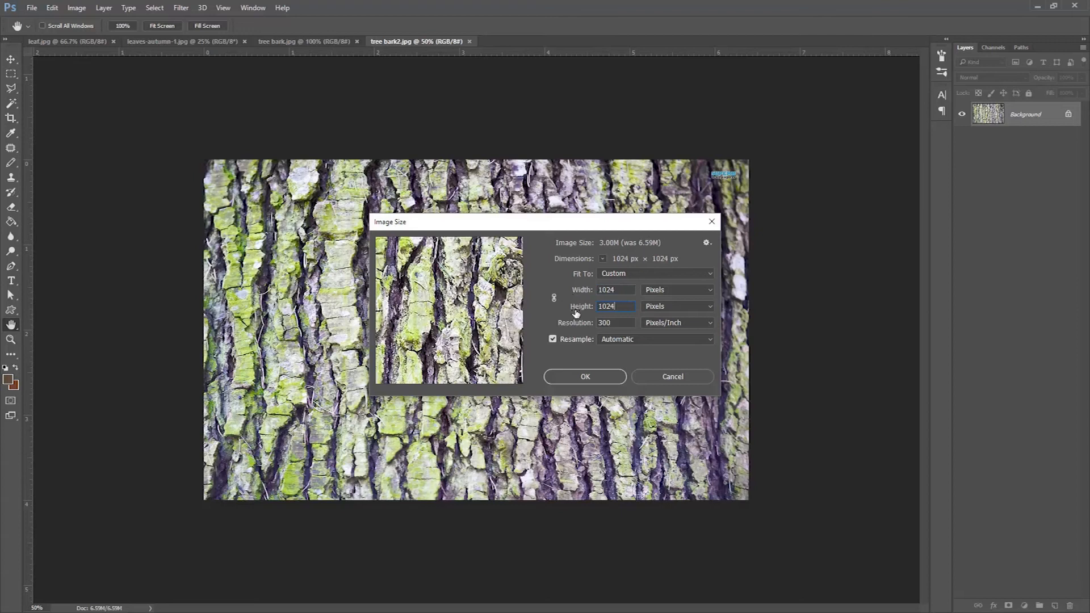
left_click(596, 378)
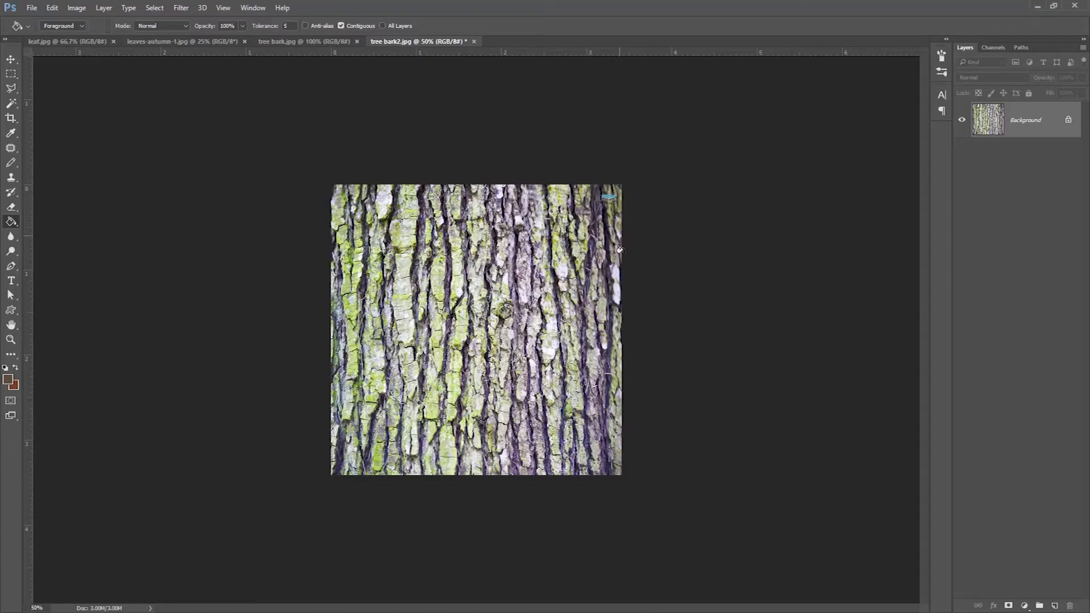
Duplicate the Background bark layer and desaturate the copy
left_click(78, 8)
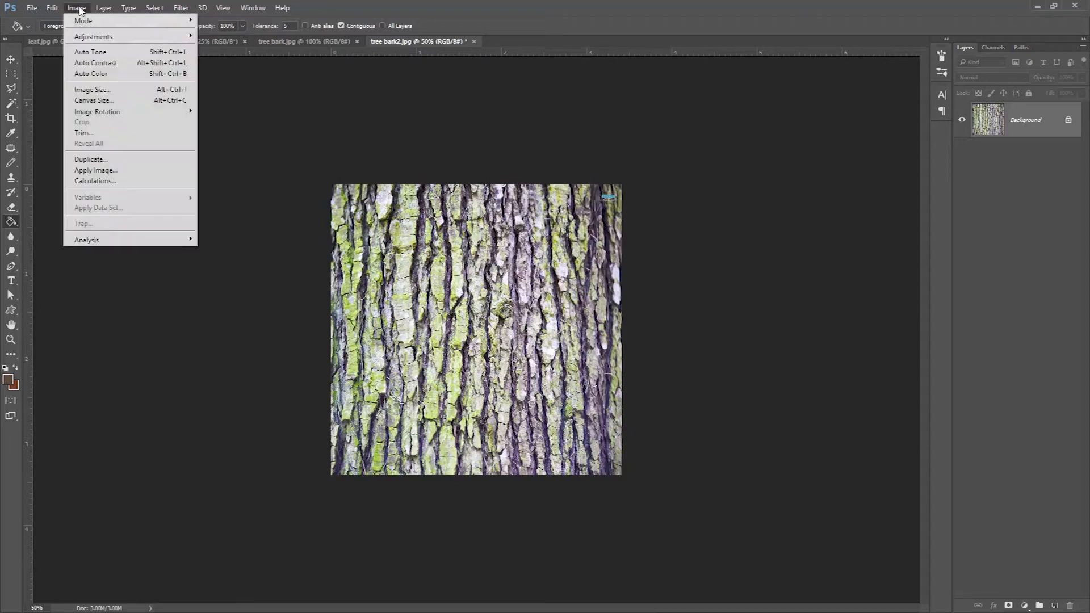
left_click(315, 7)
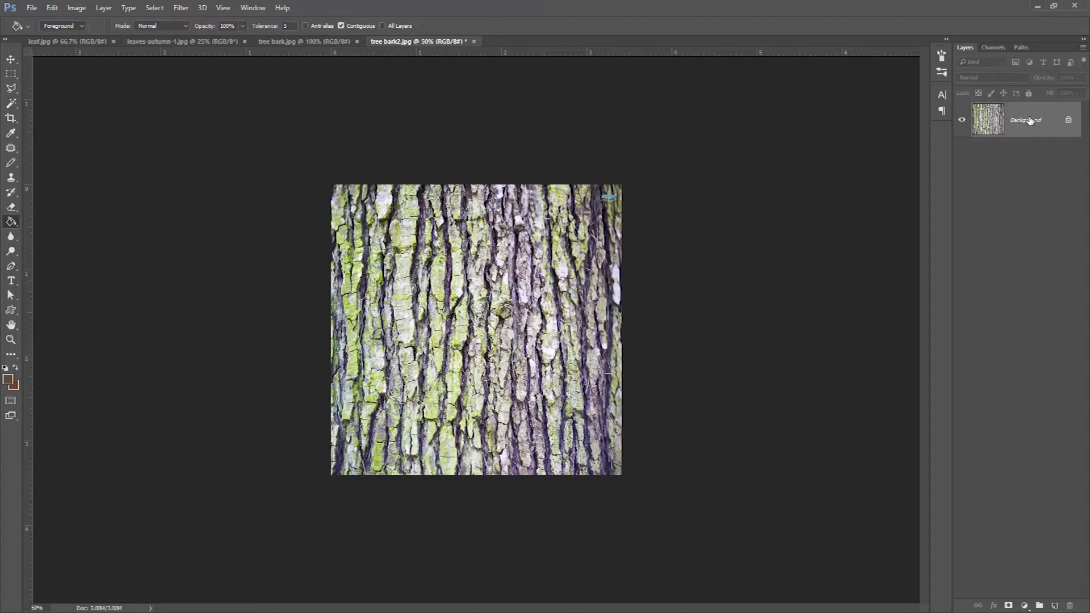
key("ctrl+j")
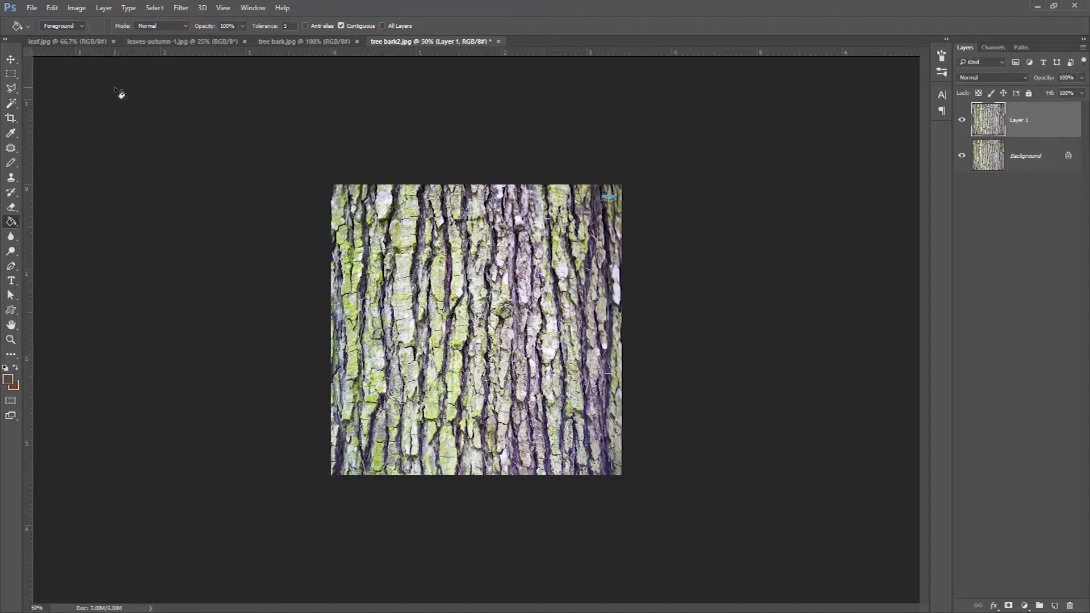
left_click(74, 8)
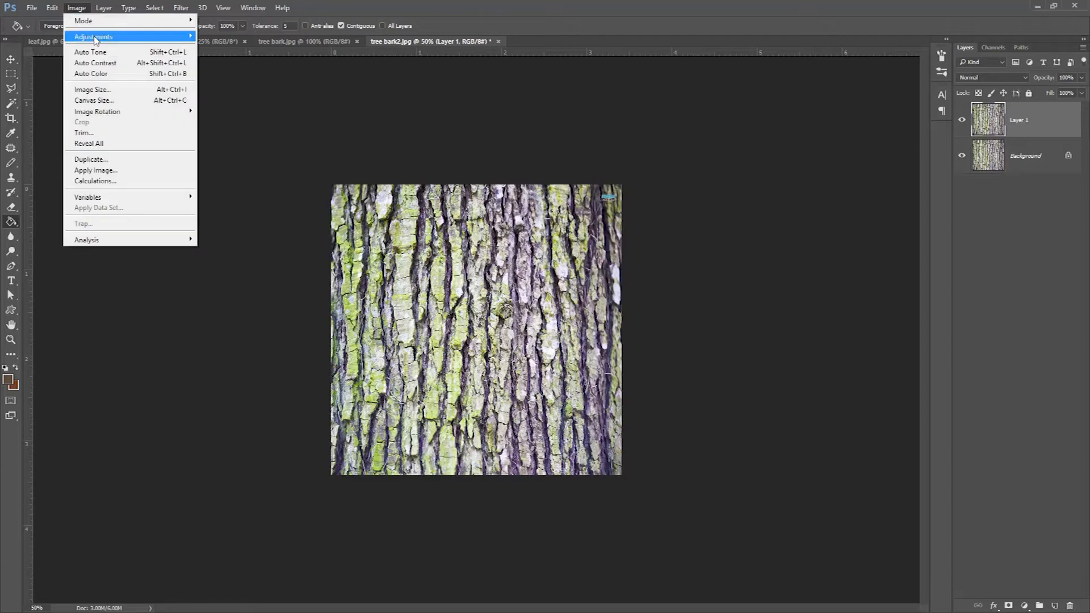
mouse_move(94, 37)
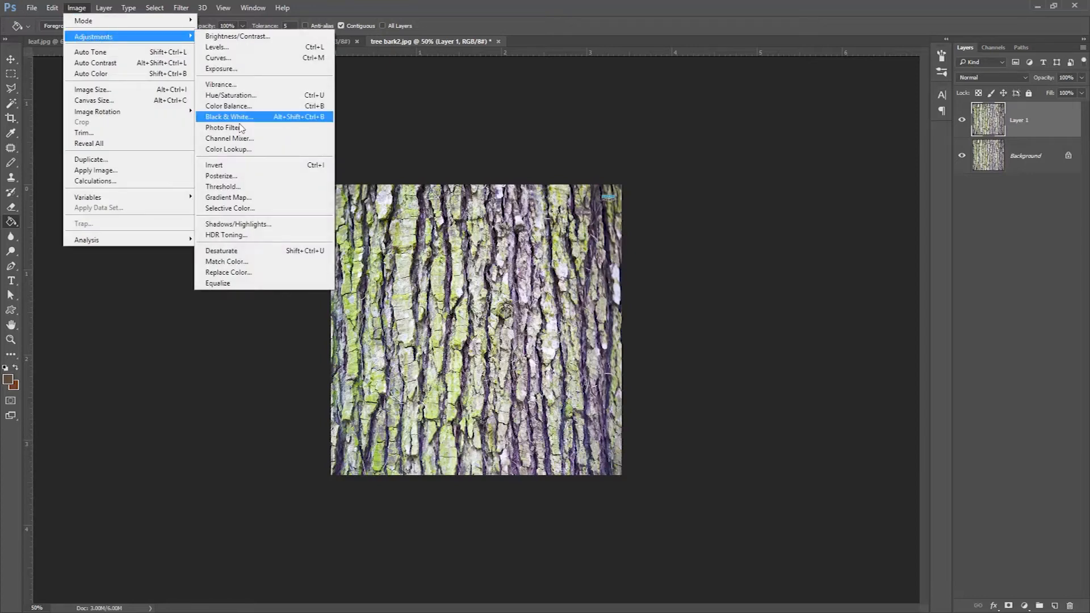
left_click(245, 255)
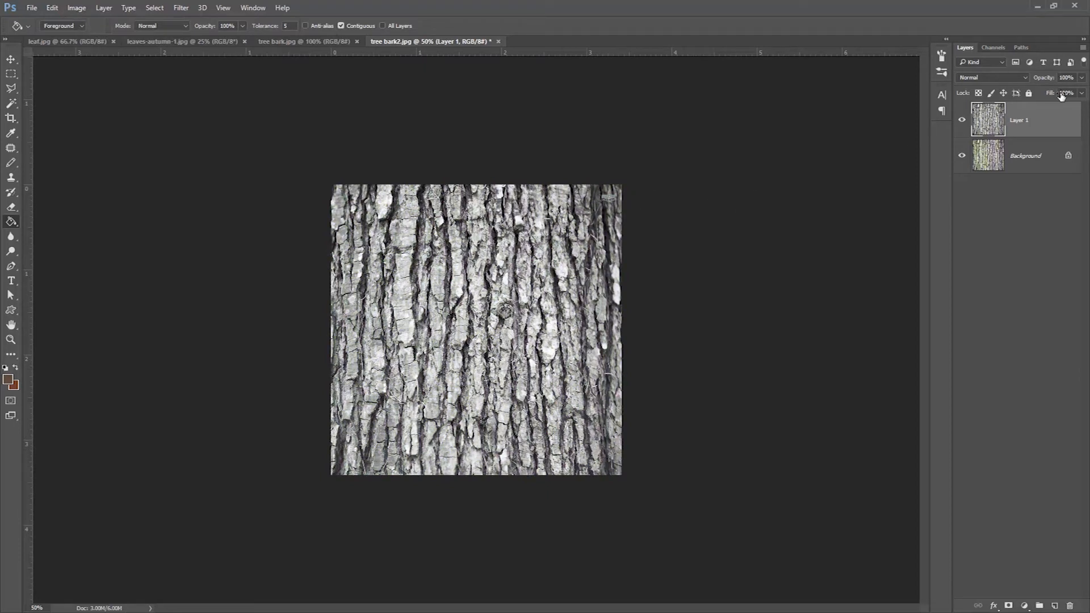
Add a new layer above the desaturated bark and fill it with the brown foreground color
key("ctrl+shift+n")
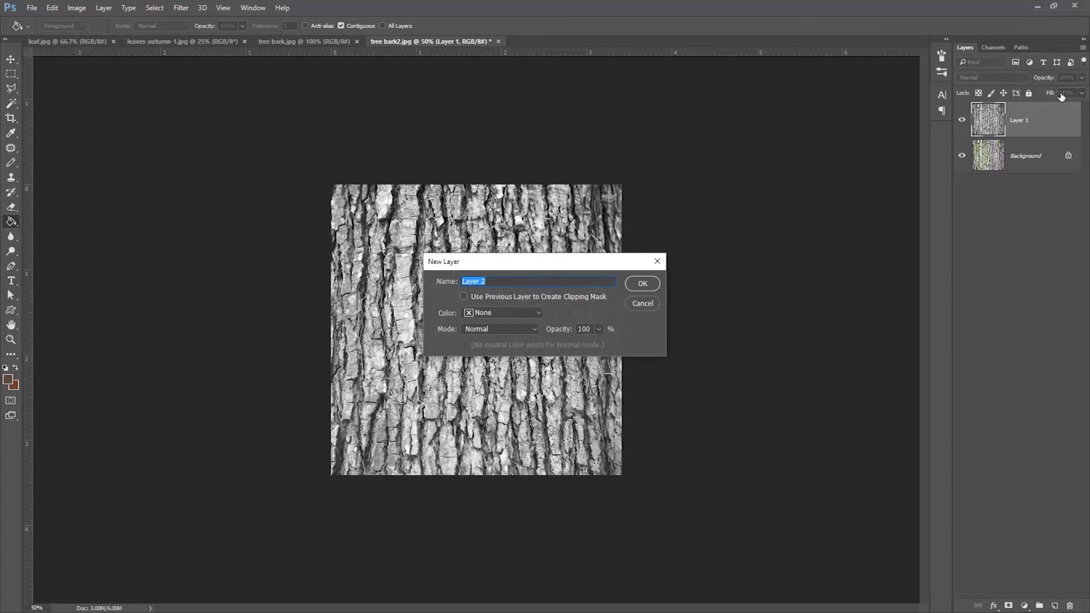
key("Return")
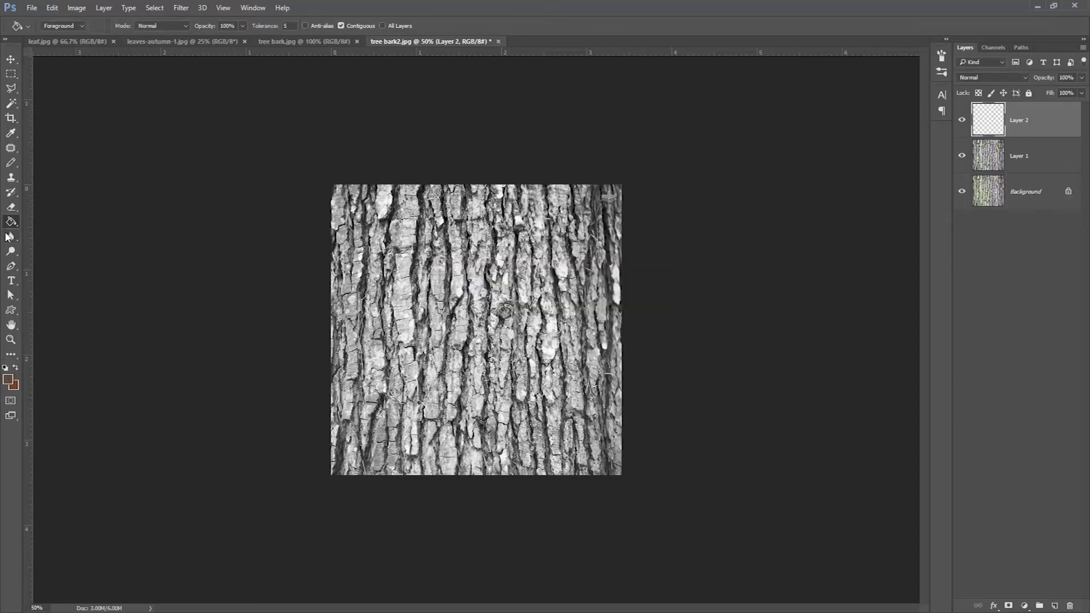
left_click(475, 261)
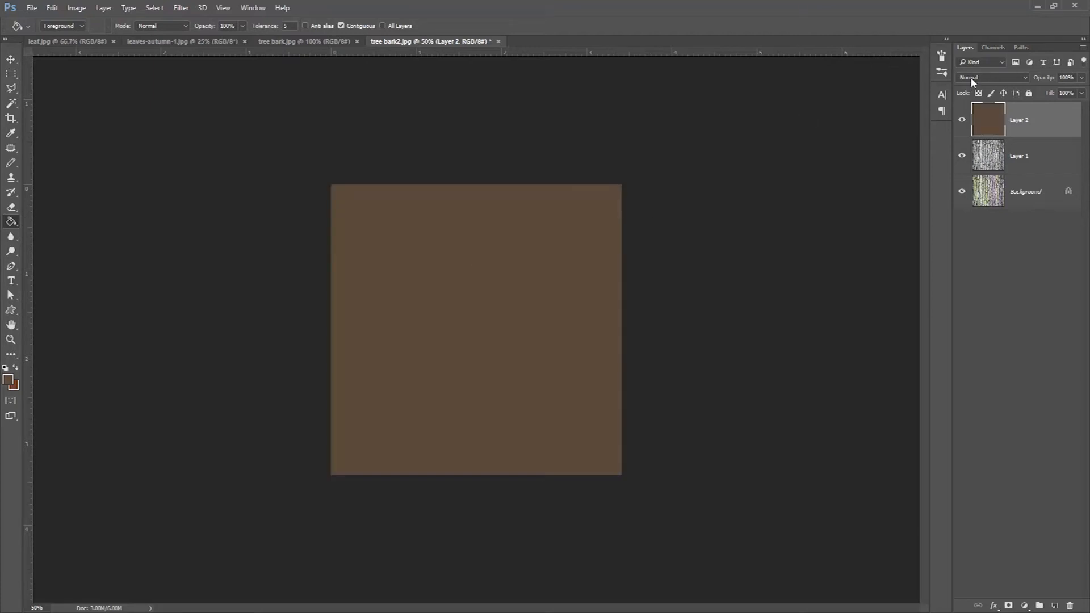
Set the brown fill layer's blend mode to Overlay
scroll(975, 80, "down", 1)
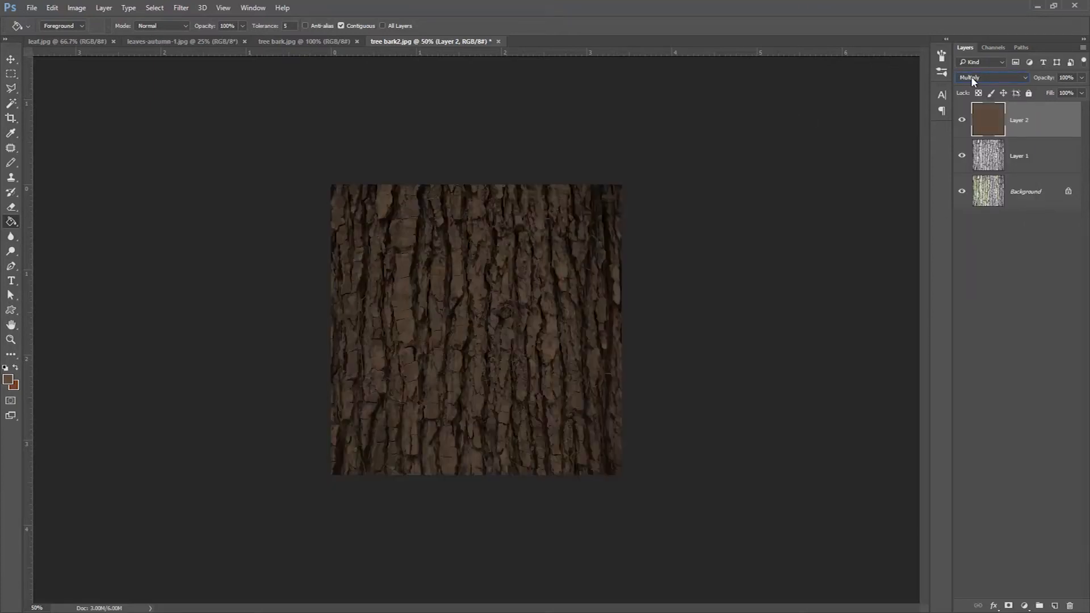
scroll(974, 81, "down", 1)
scroll(974, 80, "up", 1)
scroll(974, 80, "down", 3)
scroll(974, 81, "down", 5)
scroll(973, 81, "down", 1)
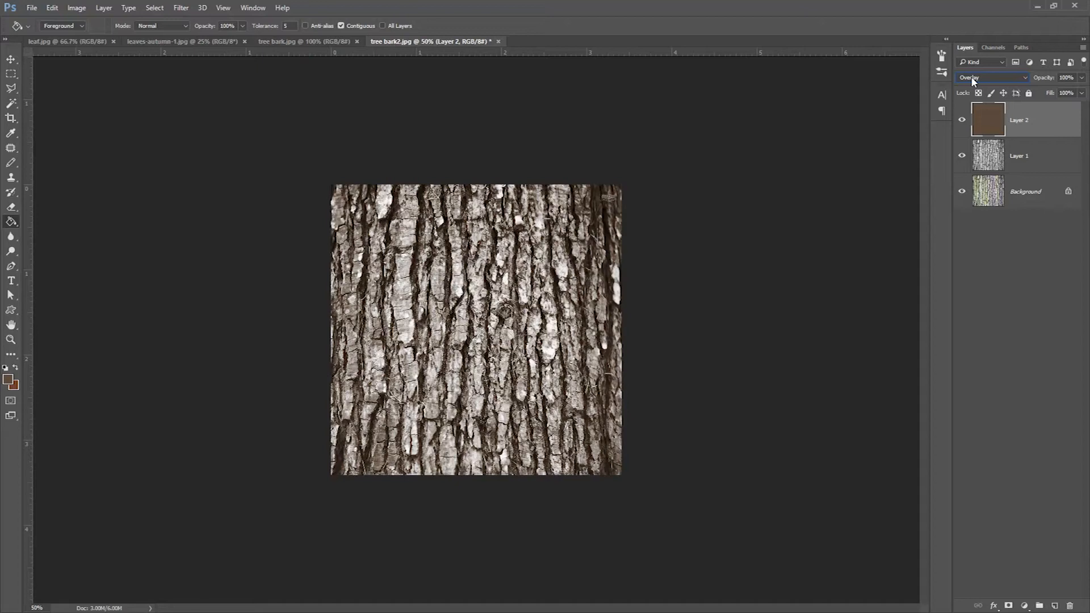
Duplicate the brown overlay layer and set the copy to Multiply at 50% opacity, comparing the bark with it hidden and shown
key("ctrl+j")
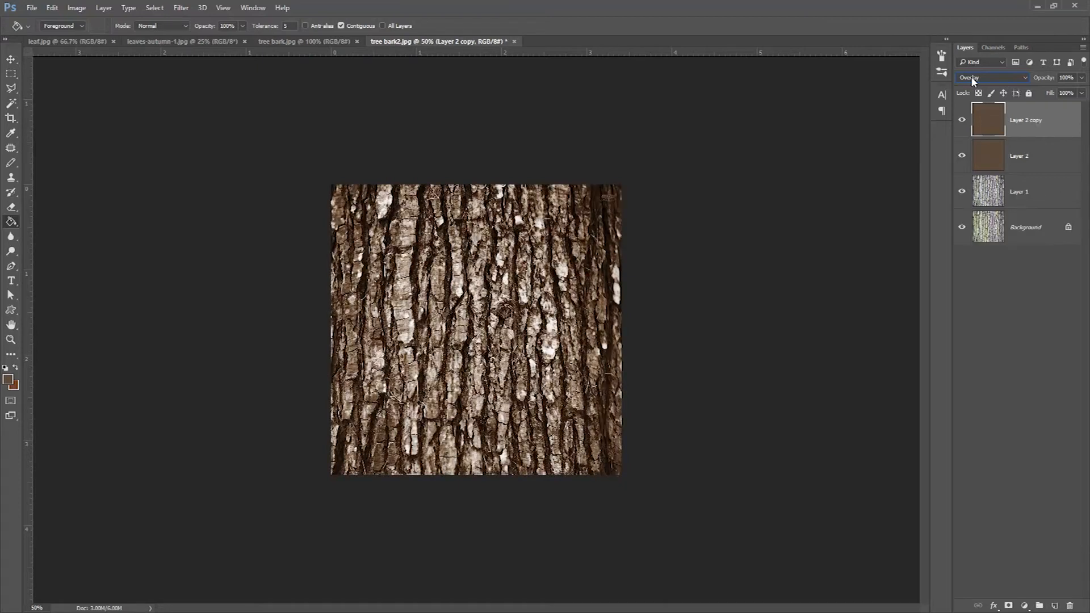
left_click(989, 79)
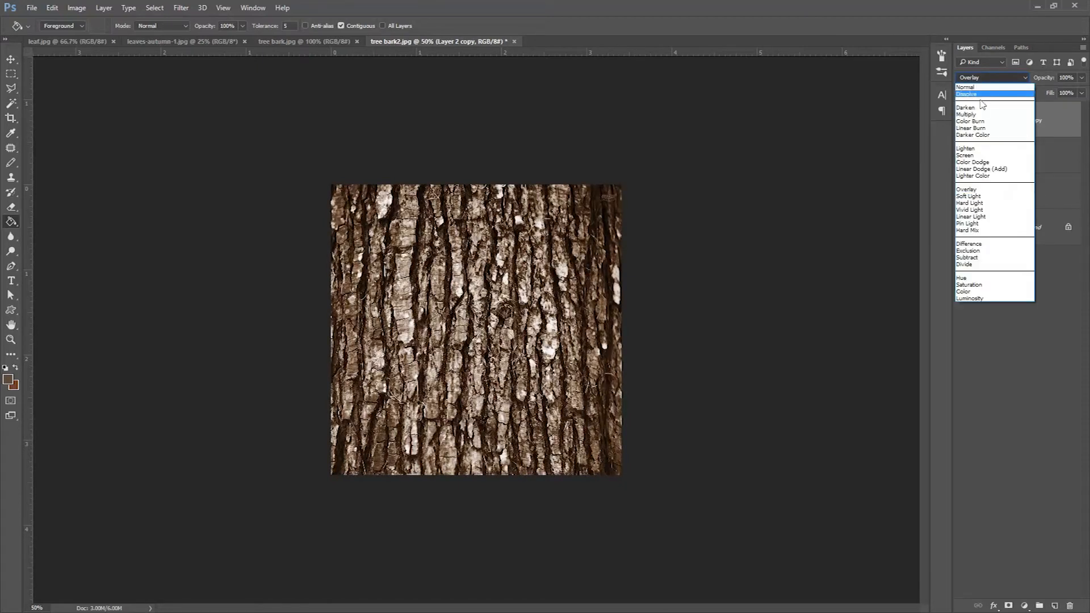
left_click(976, 115)
left_click(1066, 77)
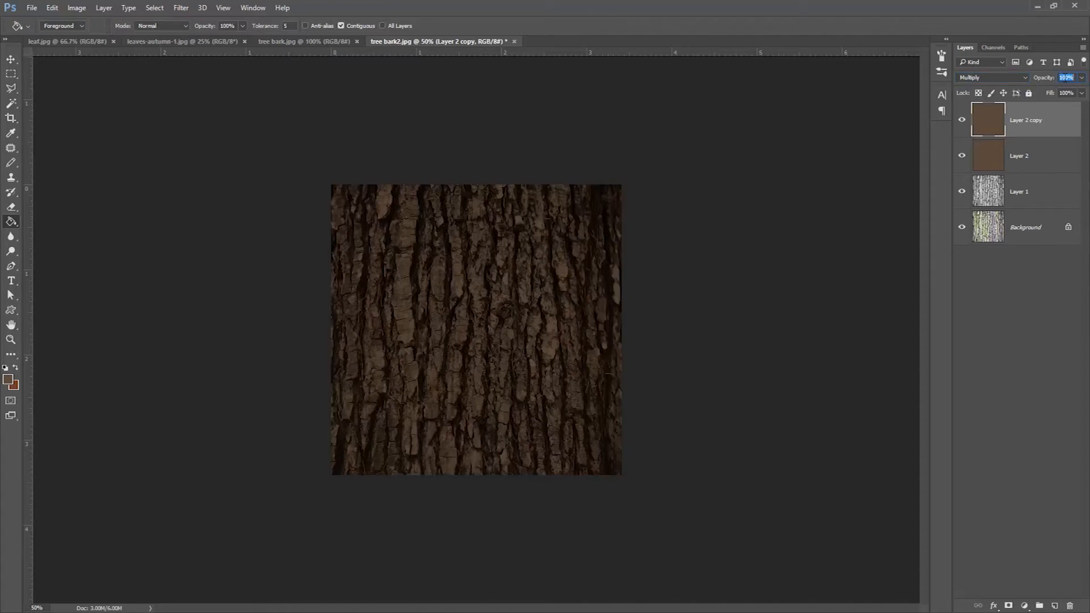
type("50")
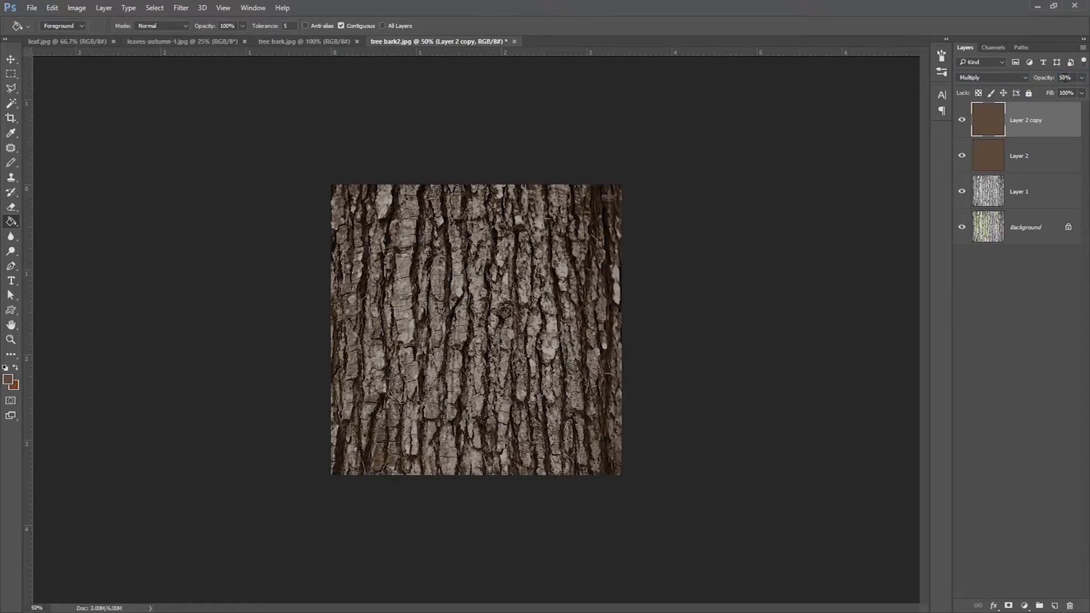
left_click(1038, 159)
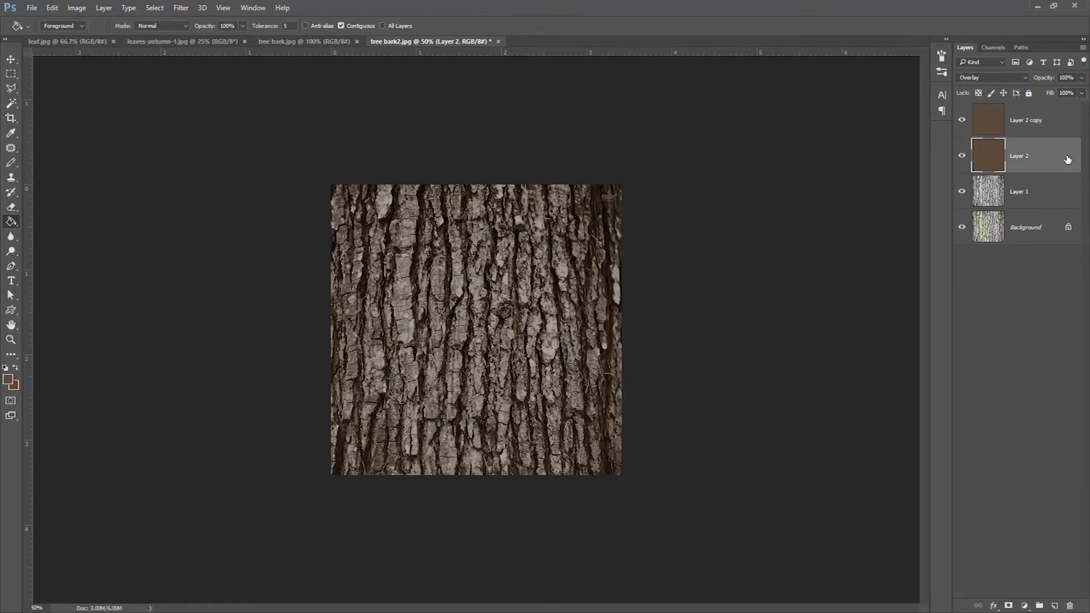
left_click(961, 121)
left_click(961, 120)
Copy the selected bark area from tree bark.jpg and paste it into tree bark2.jpg directly above Layer 1
left_click(983, 190)
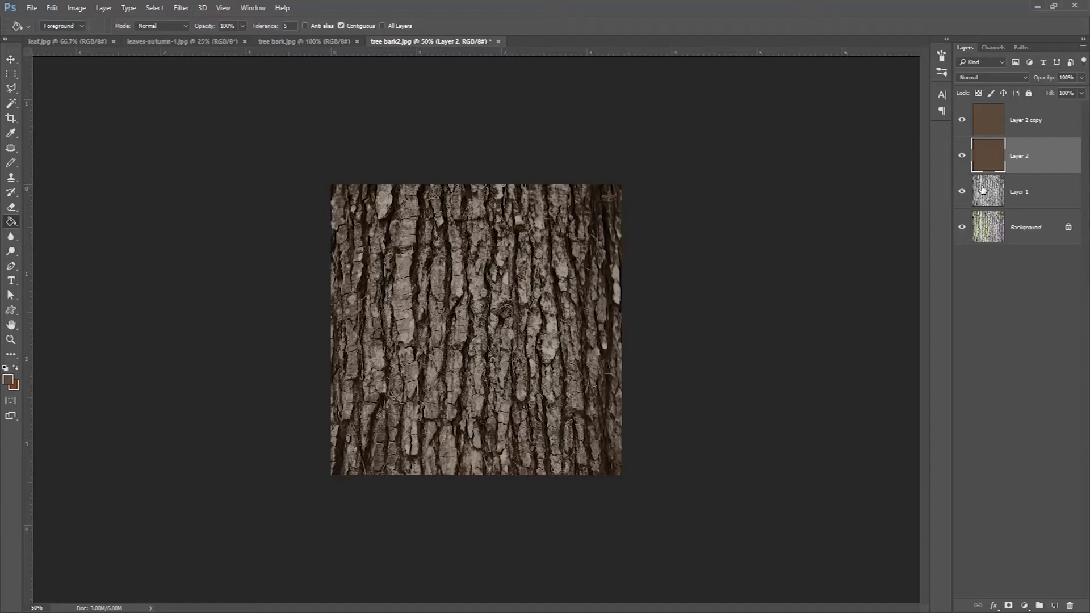
left_click(1048, 190)
left_click(296, 42)
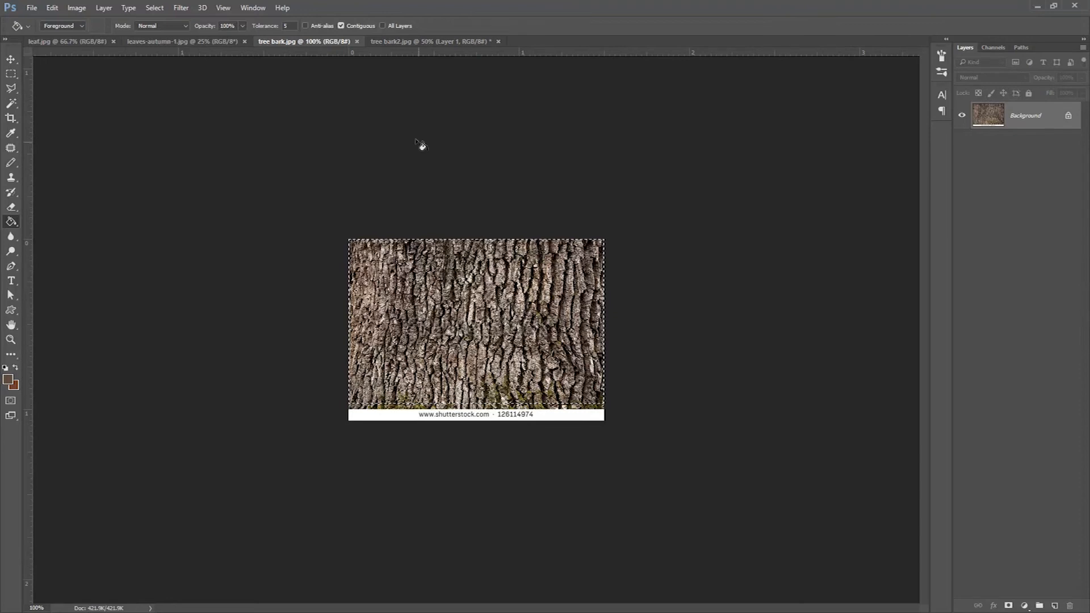
left_click(431, 41)
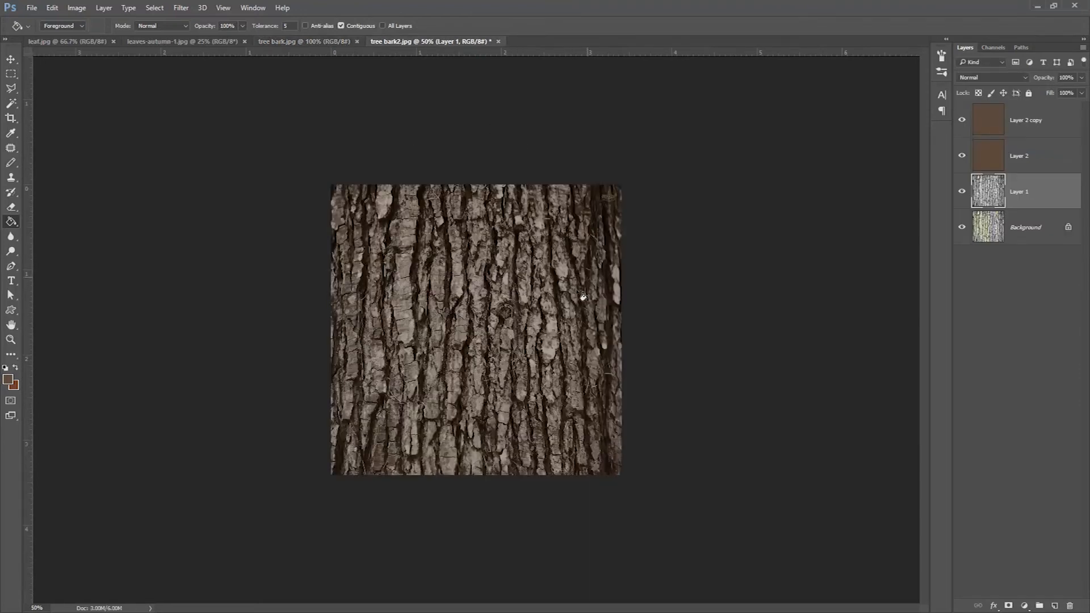
key("ctrl+v")
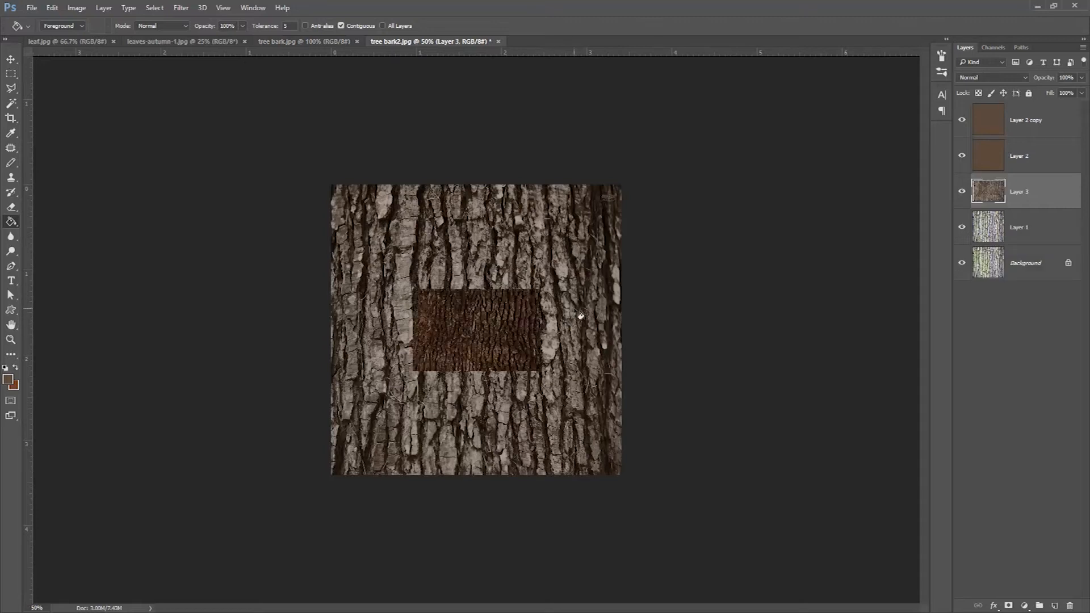
Stretch the pasted bark layer to fill the whole square canvas, at 227.56% width and 353.10% height
key("ctrl+t")
left_click_drag(477, 289, 476, 184)
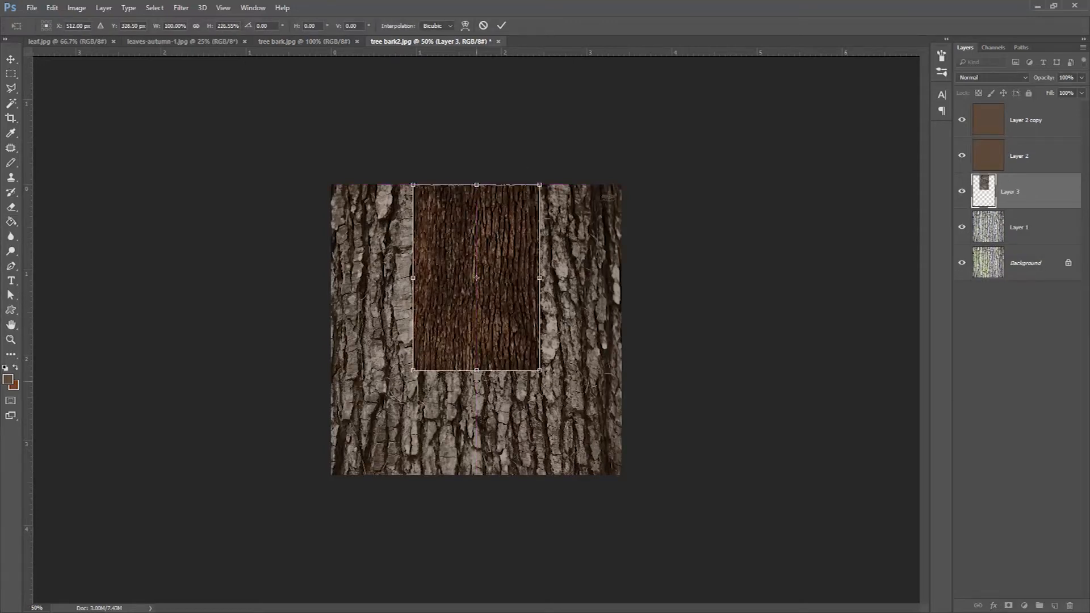
left_click_drag(477, 367, 478, 474)
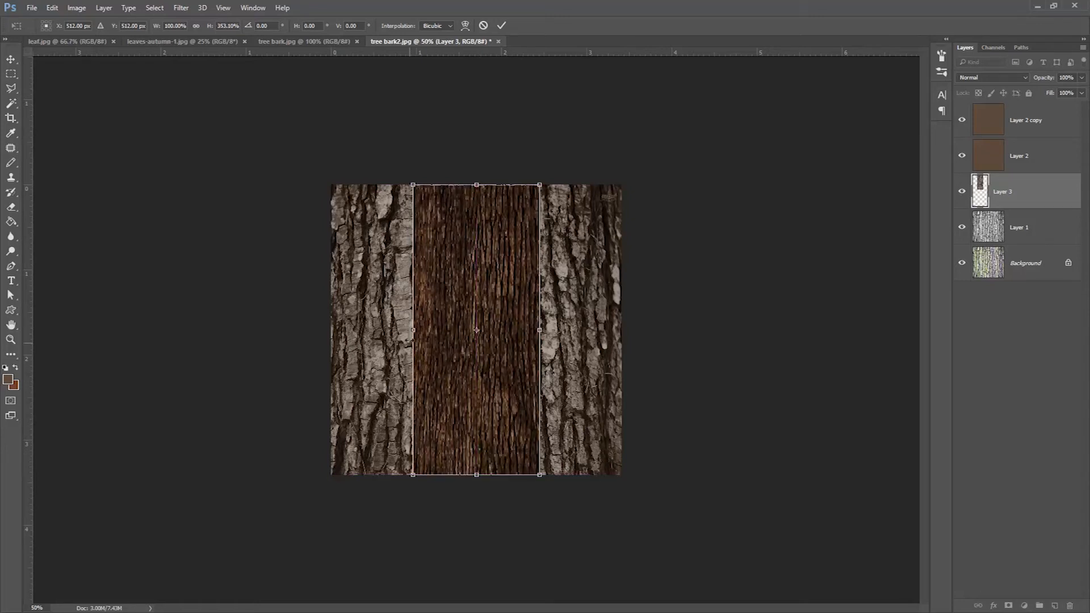
left_click_drag(413, 330, 331, 329)
left_click_drag(540, 330, 621, 330)
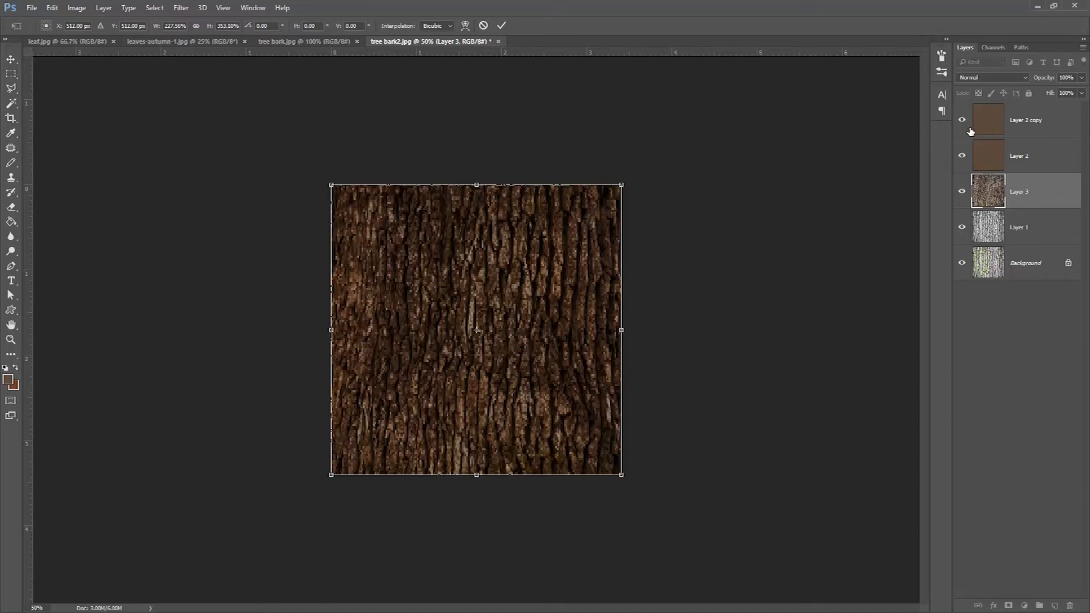
left_click(501, 25)
key("g")
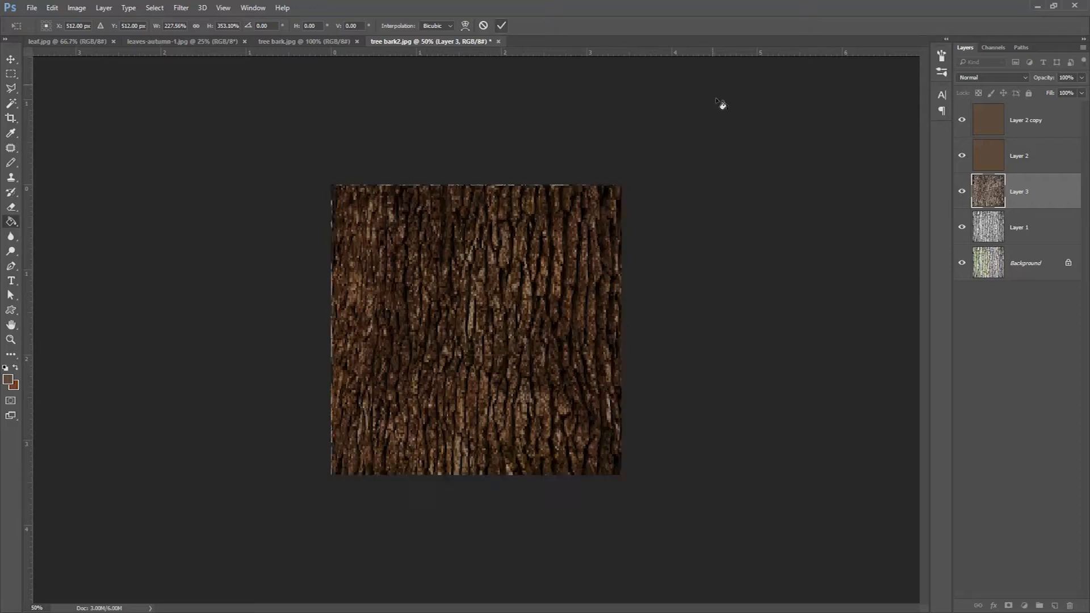
Hide both brown fill layers and desaturate the pasted bark in Layer 3
left_click(962, 120)
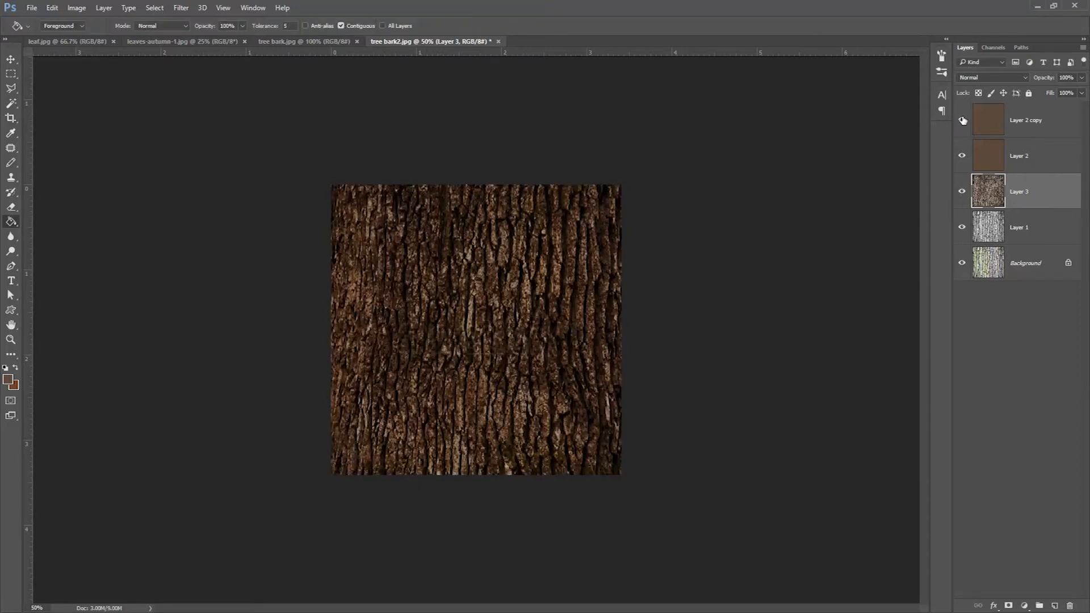
left_click(961, 155)
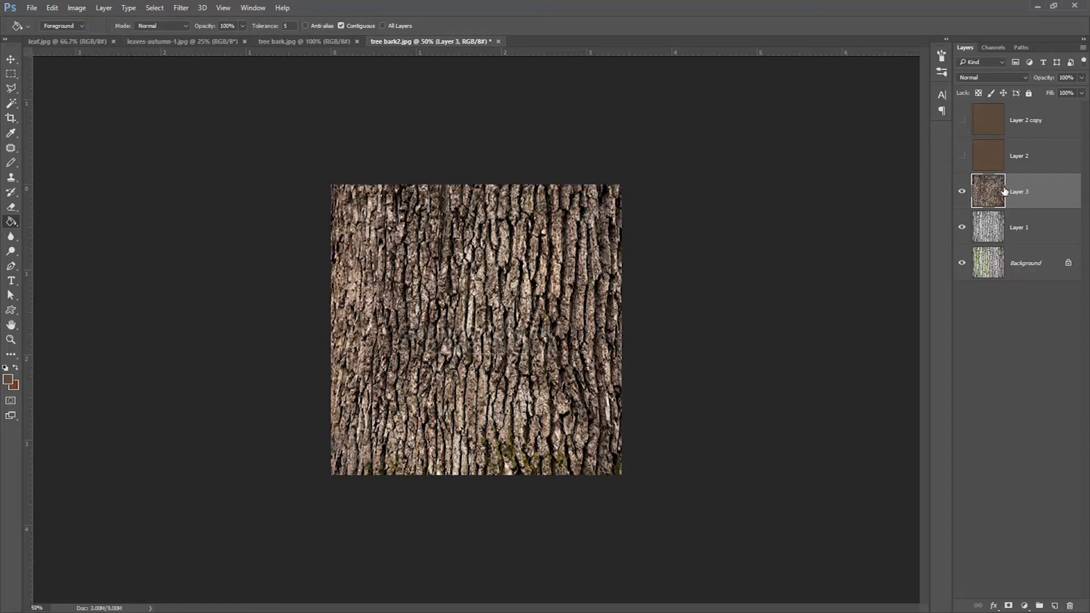
left_click(77, 7)
mouse_move(90, 40)
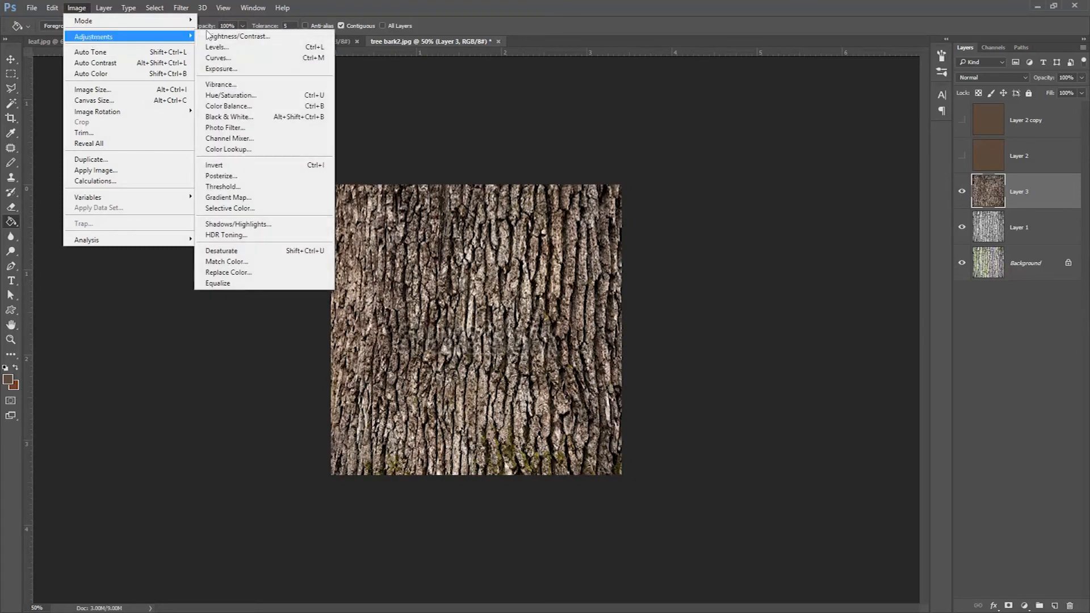
left_click(240, 257)
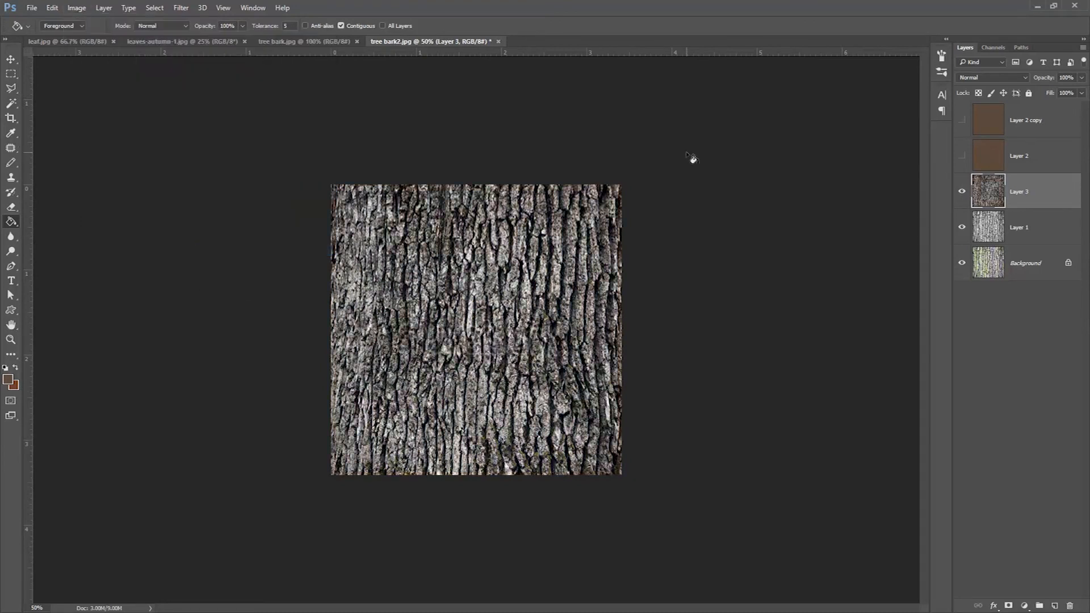
Set Layer 3's opacity to 50% to blend the two barks, and show both brown fill layers again
left_click(1066, 78)
type("50")
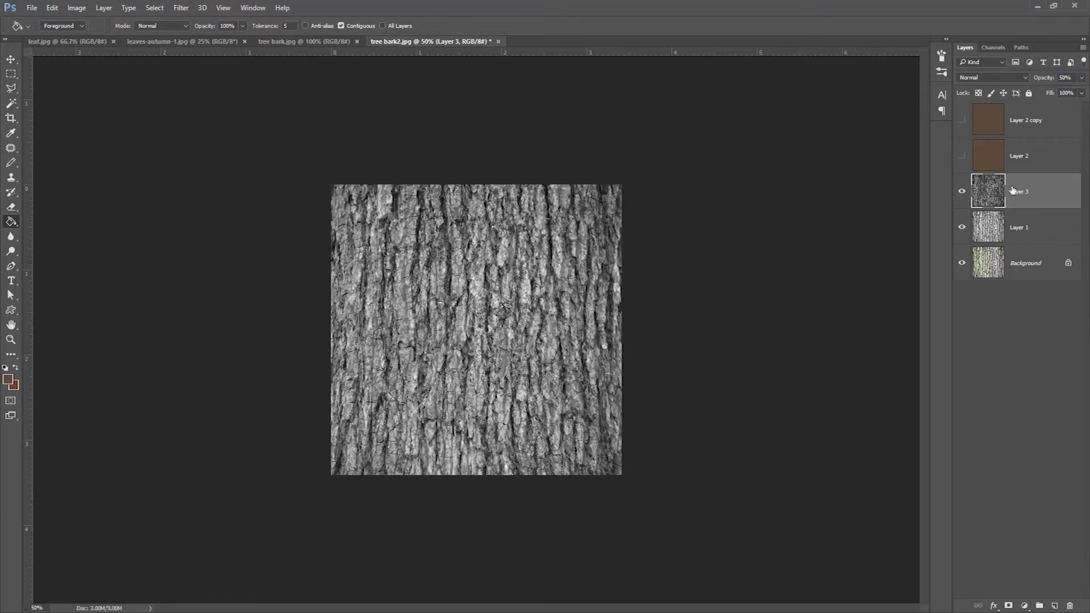
left_click(961, 193)
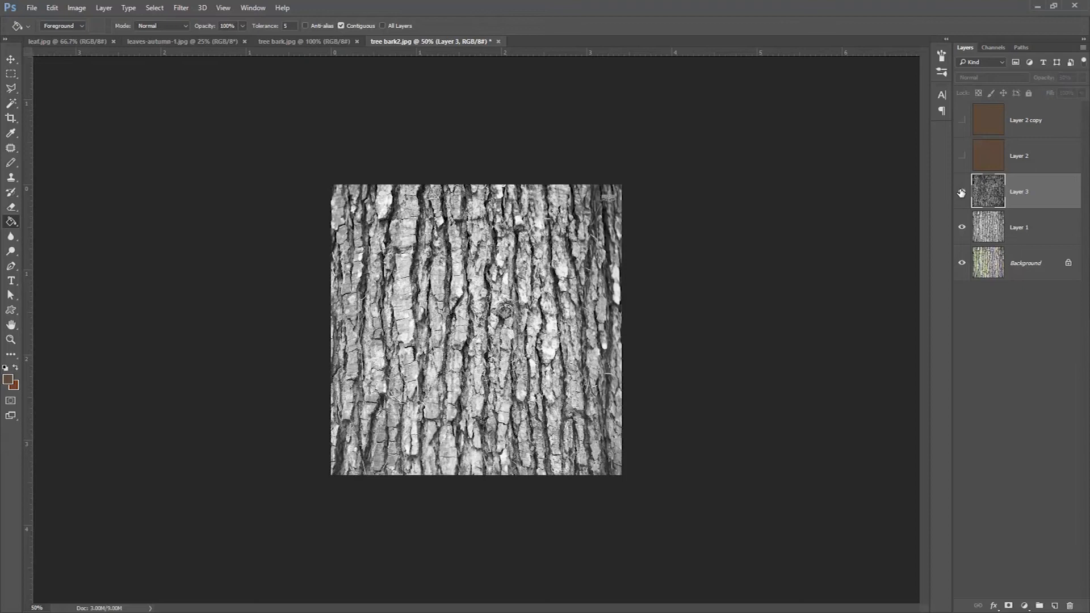
left_click(961, 192)
left_click(962, 156)
left_click(963, 120)
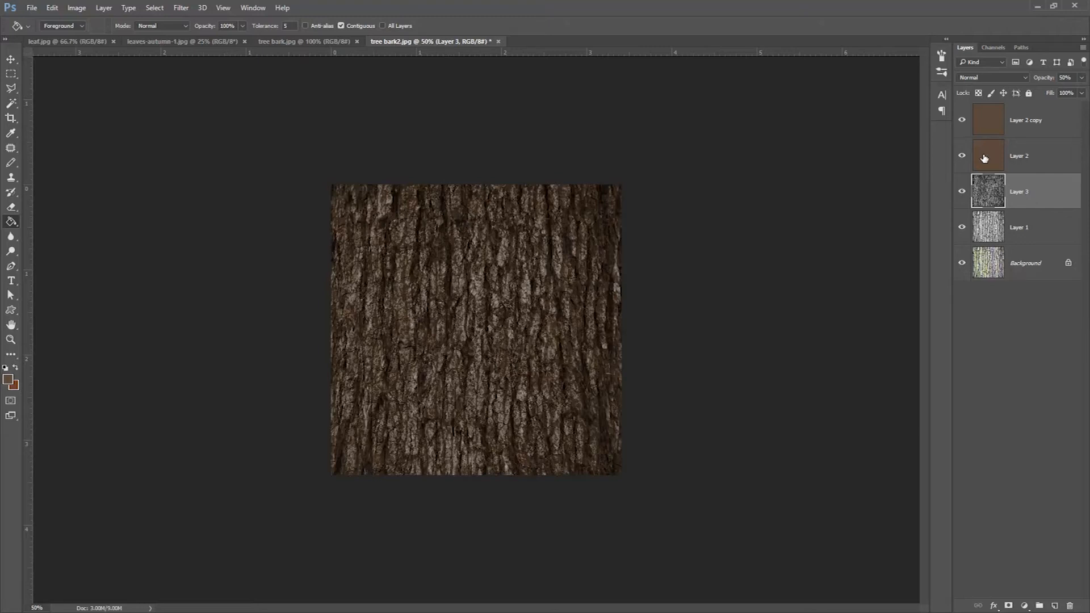
Compare the bark with and without the Multiply layer Layer 2 copy, and delete that layer
left_click(1059, 117)
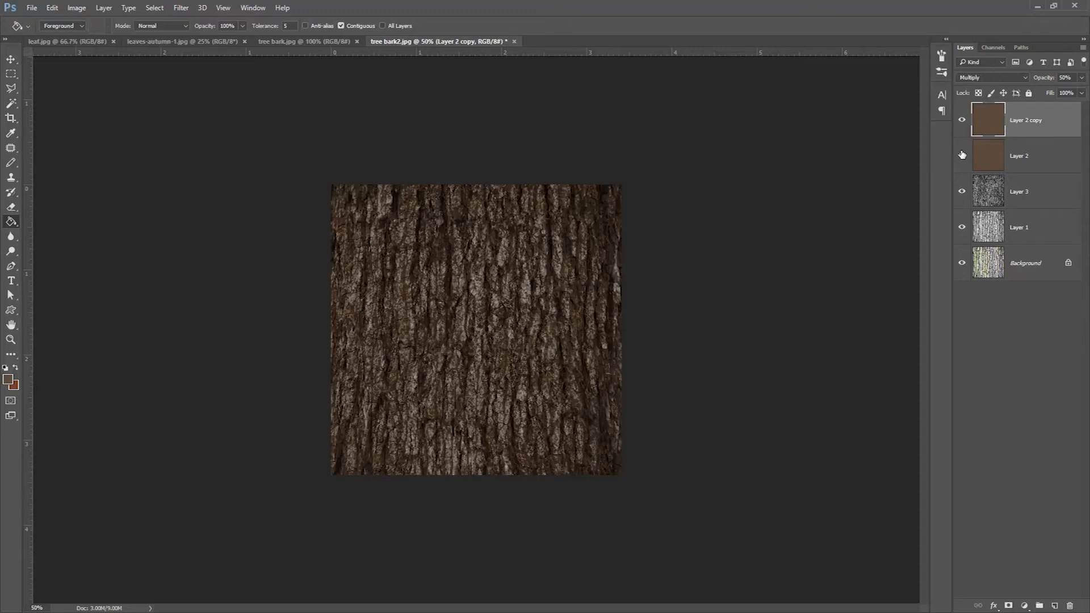
left_click(961, 120)
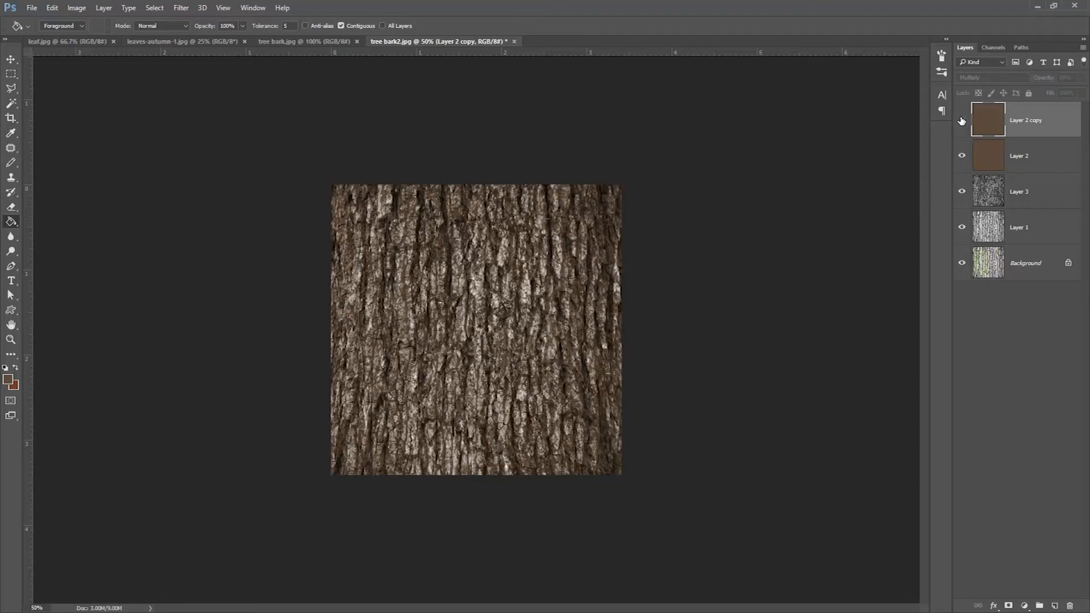
left_click(962, 120)
left_click(961, 120)
left_click(962, 122)
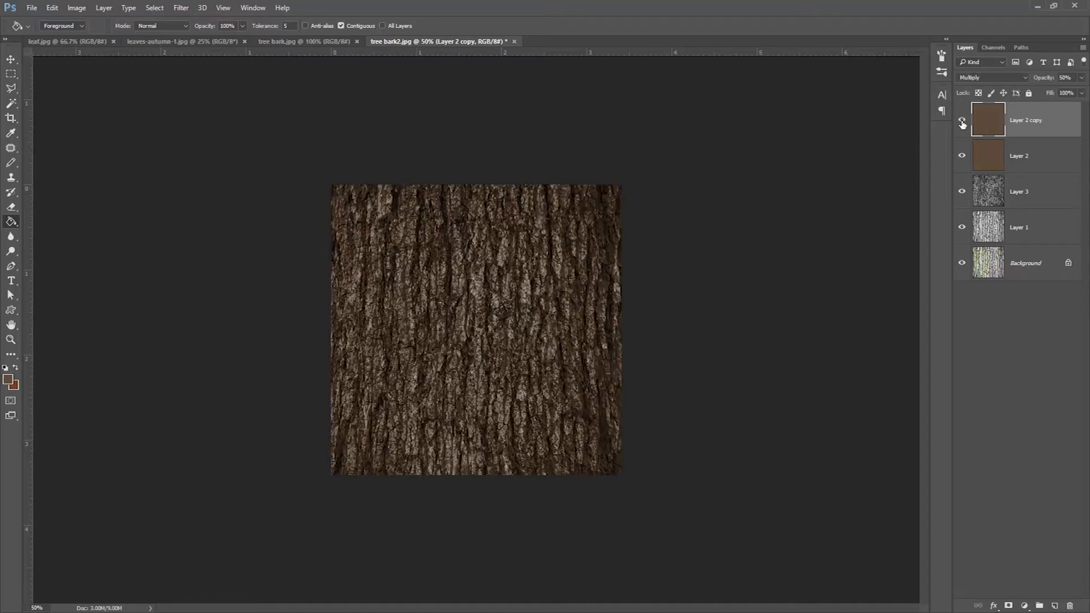
left_click(963, 125)
left_click_drag(1059, 121, 1070, 606)
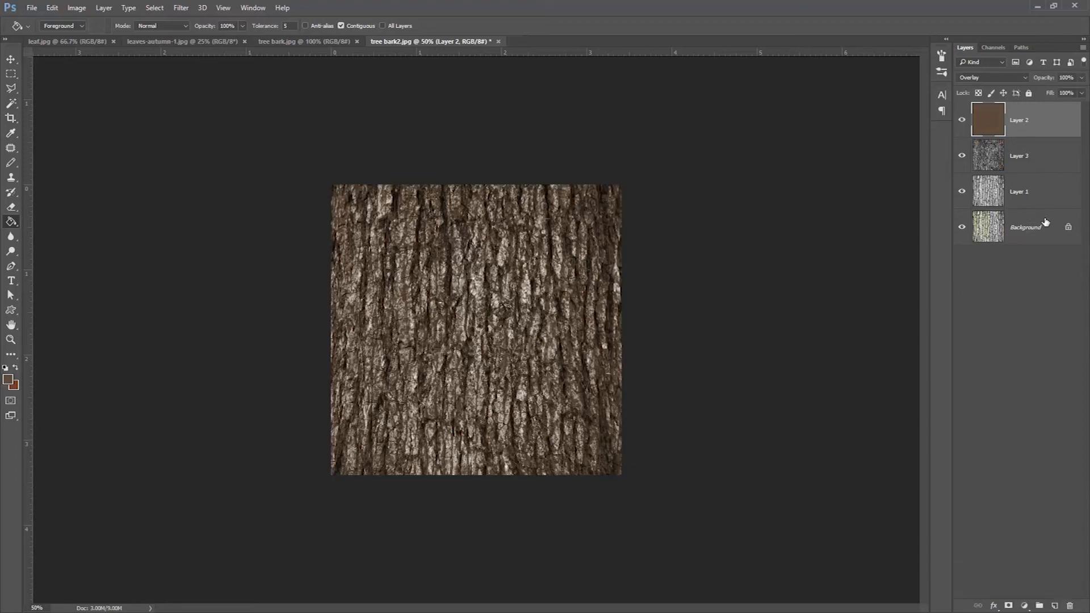
Delete the original Background photo layer from the bark document
left_click(1048, 225, "shift")
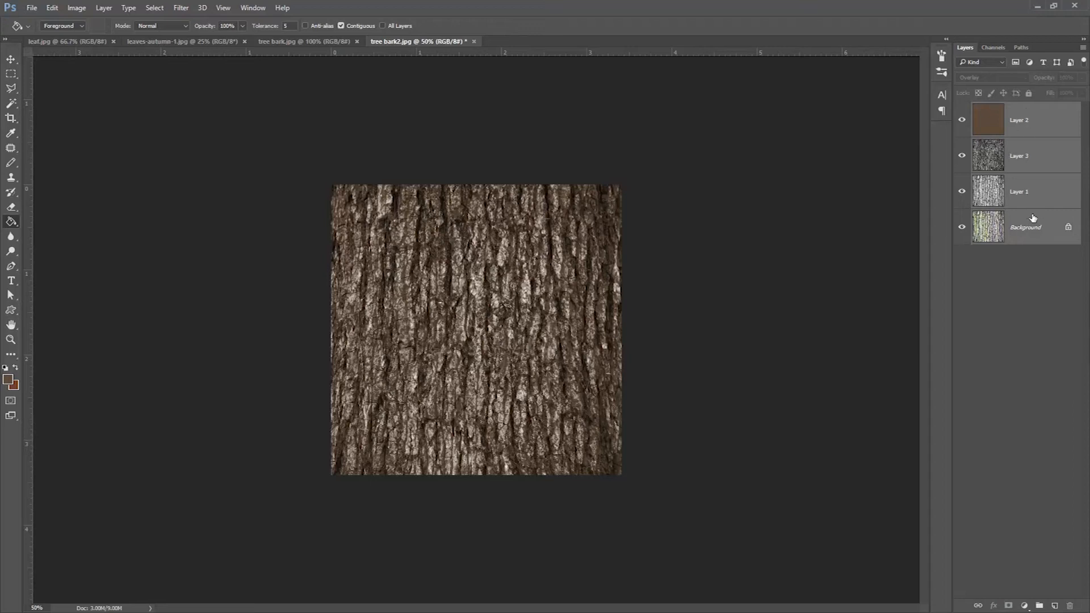
left_click(1042, 121)
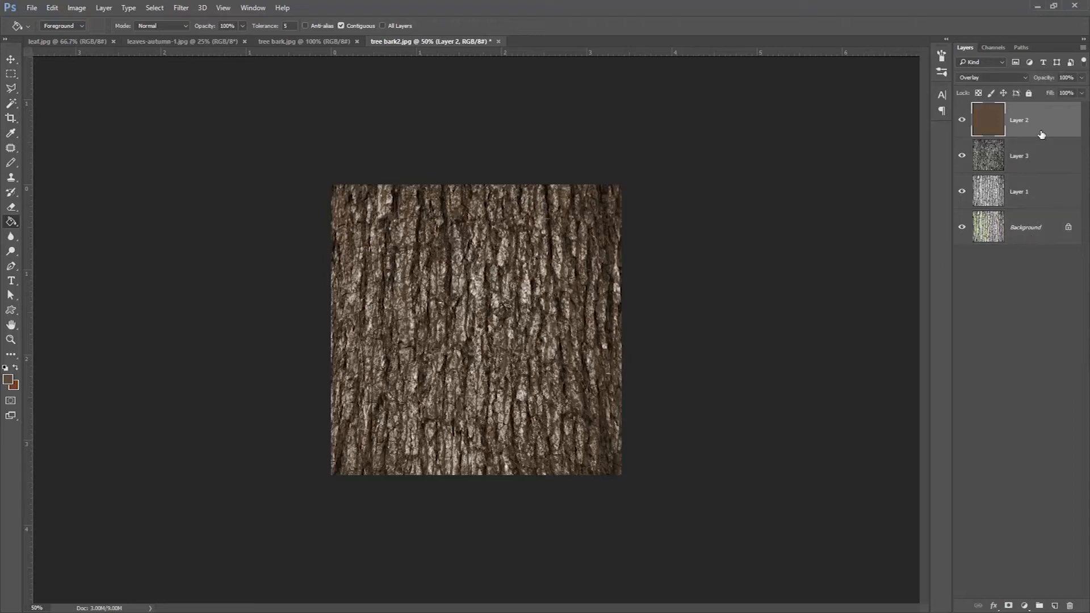
left_click(1044, 222, "shift")
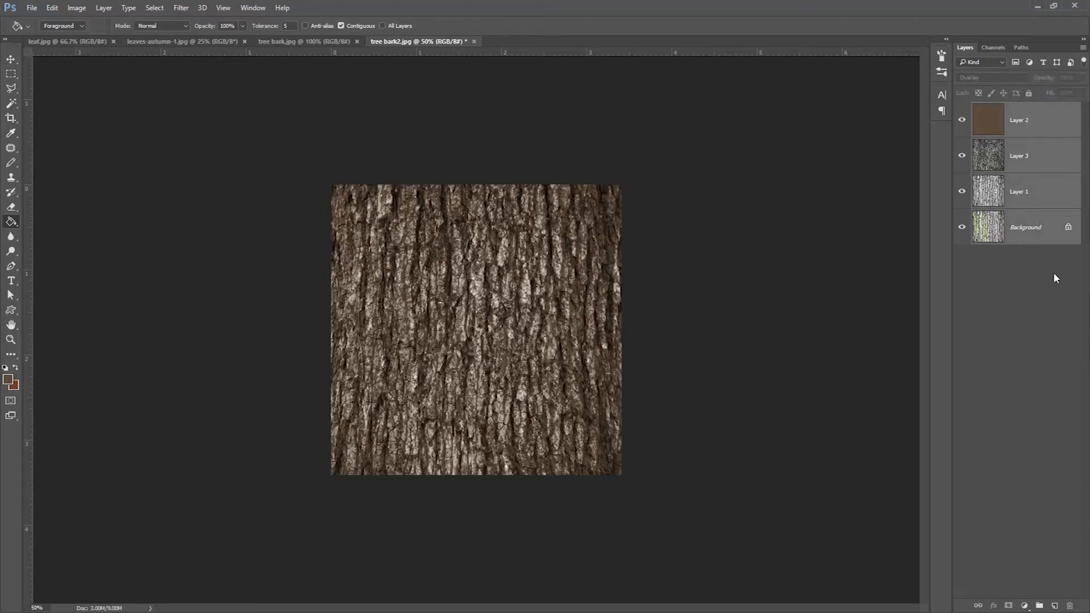
left_click(1054, 271)
left_click_drag(1055, 236, 1073, 605)
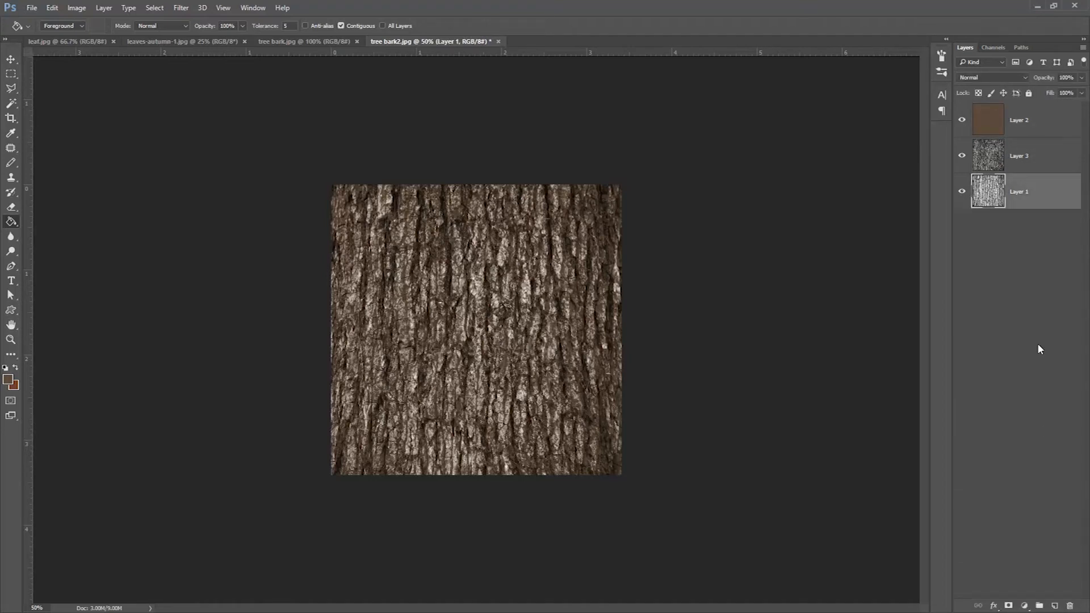
Merge Layer 2, Layer 3 and Layer 1 into a single bark layer
left_click(1028, 116)
left_click(1041, 192, "shift")
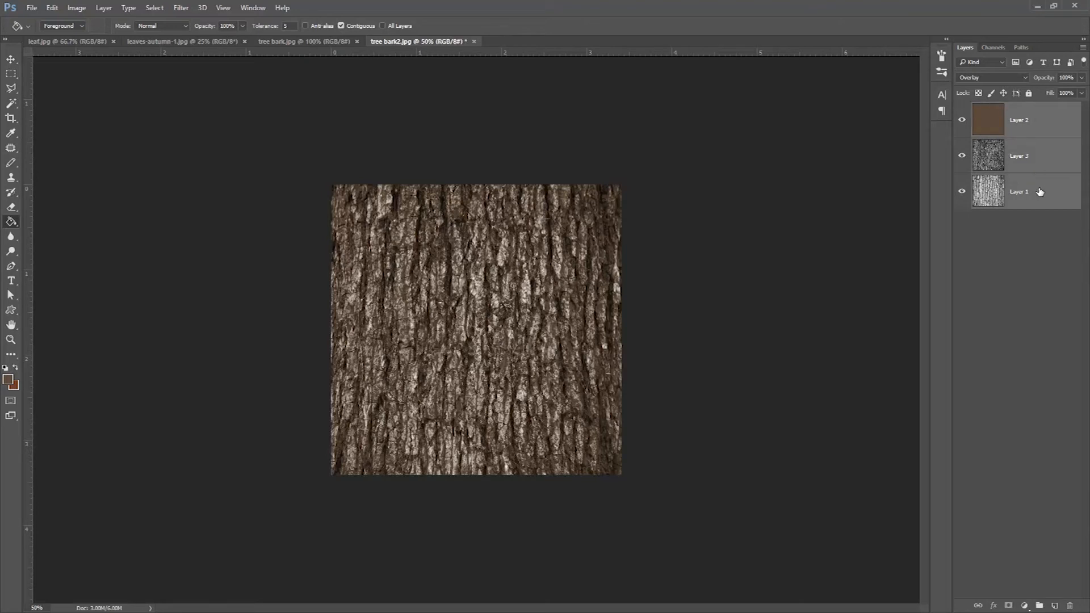
key("ctrl+e")
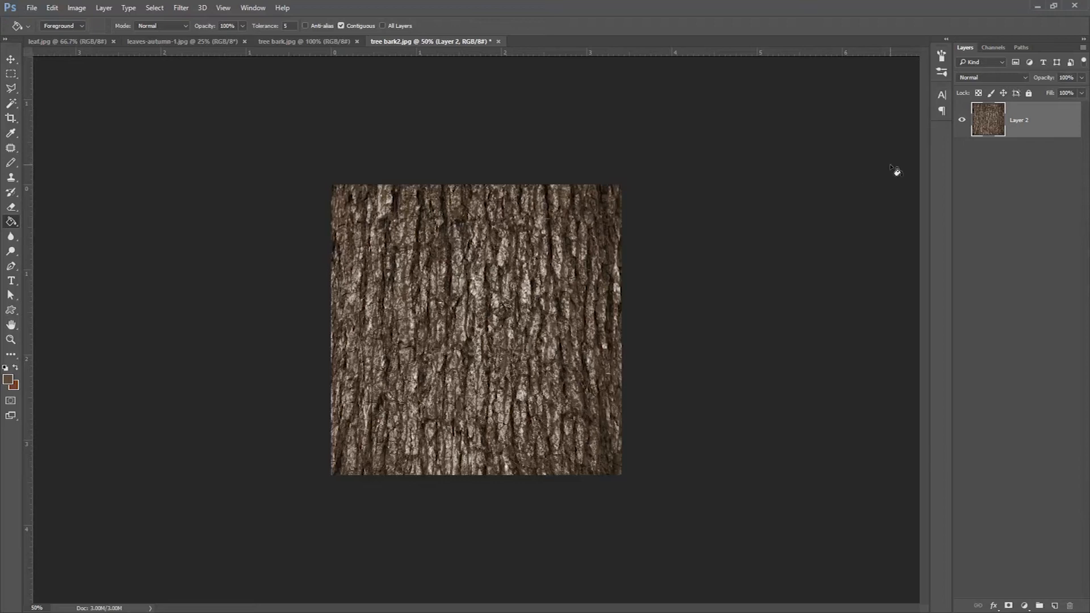
Copy the bark within the full canvas bounds to a new layer, and delete the original merged layer
left_click(10, 73)
left_click_drag(332, 183, 685, 485)
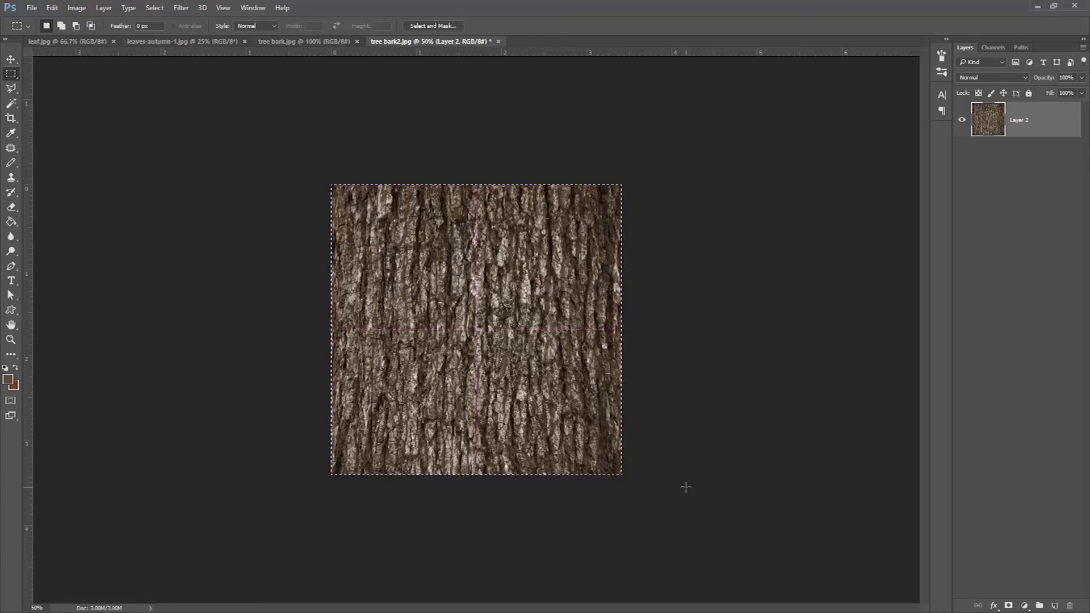
key("ctrl+j")
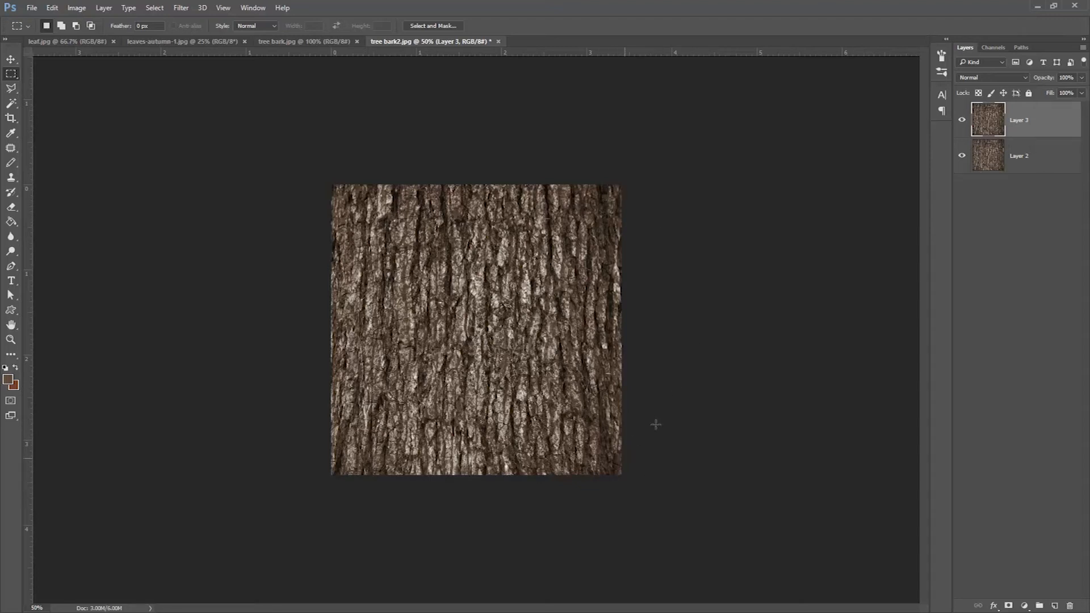
left_click_drag(1041, 155, 1071, 606)
Apply the Offset filter to the bark layer with 512 pixels horizontal and 512 pixels vertical, wrapping around
left_click(181, 7)
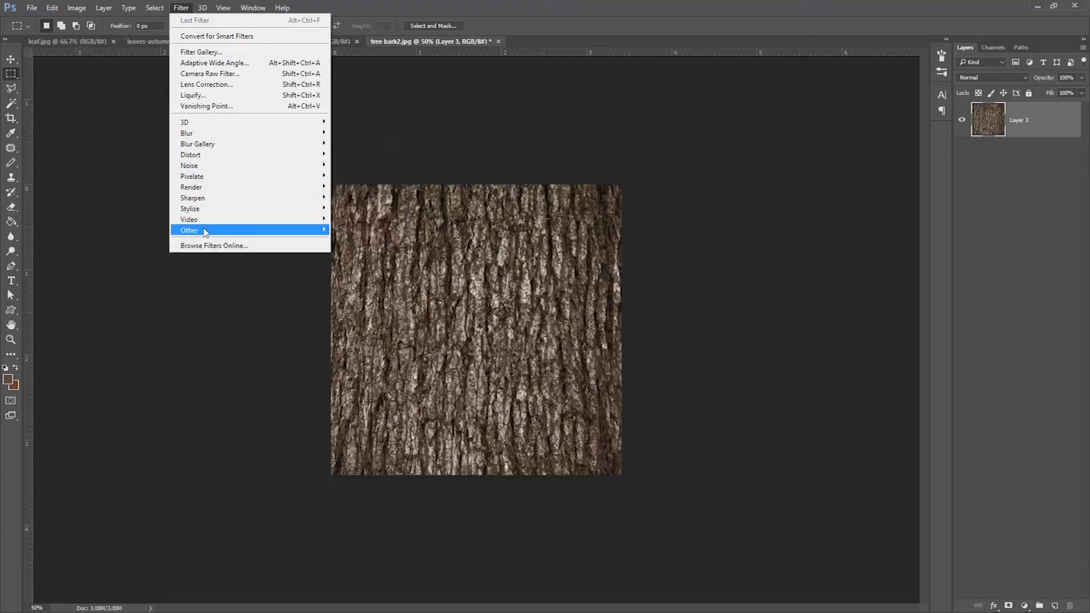
mouse_move(284, 230)
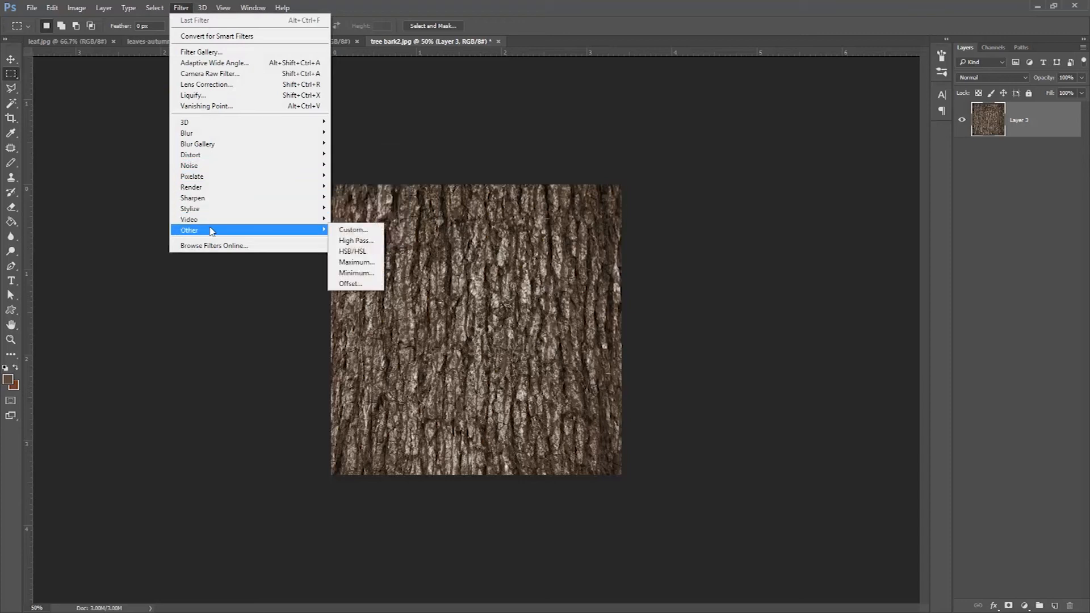
left_click(351, 283)
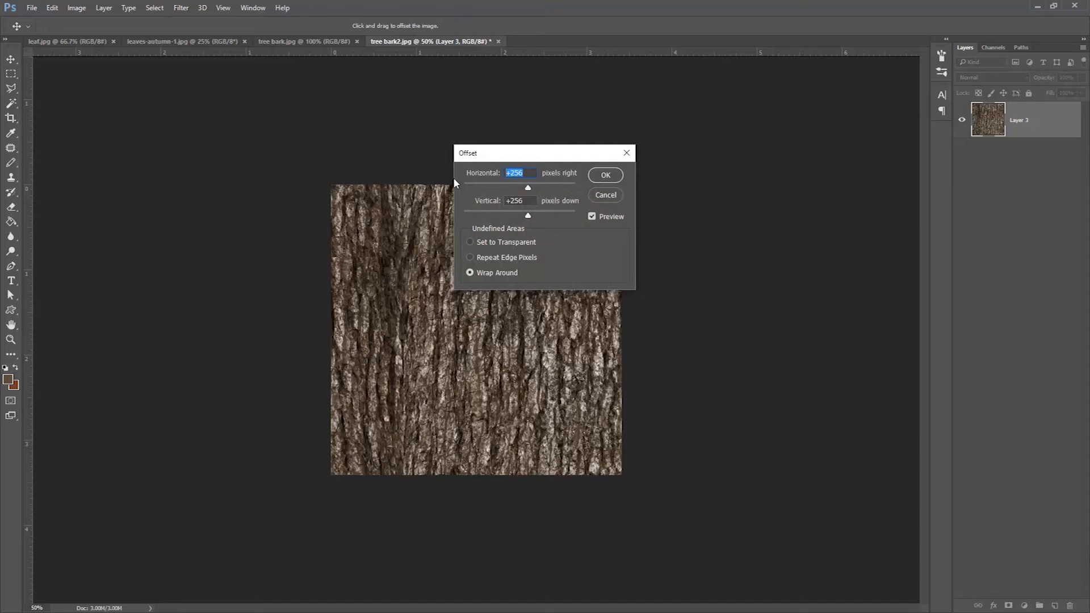
type("512")
key("Tab")
type("512")
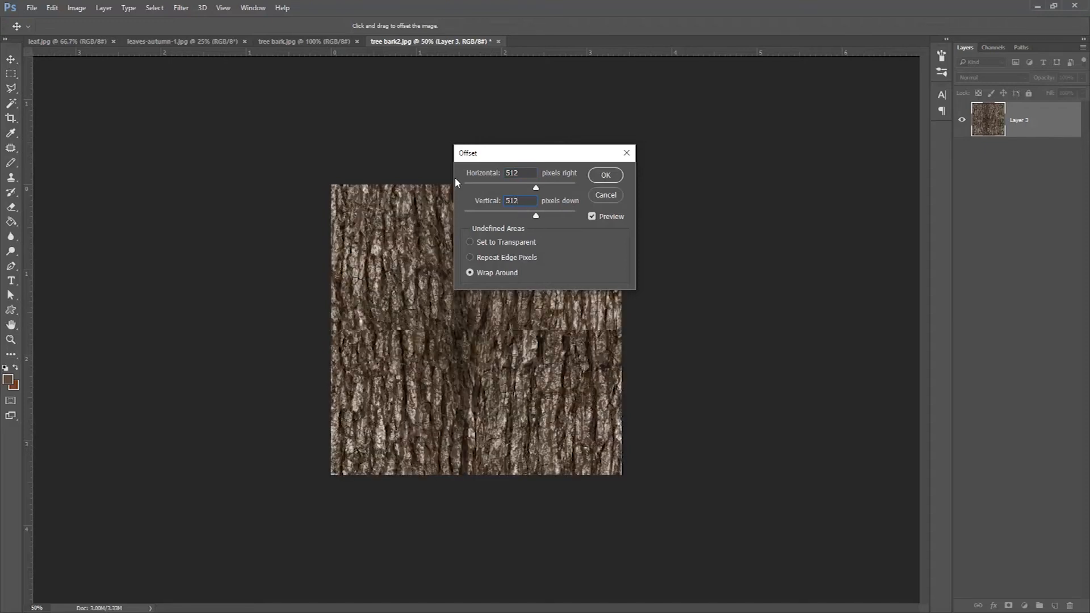
left_click(616, 177)
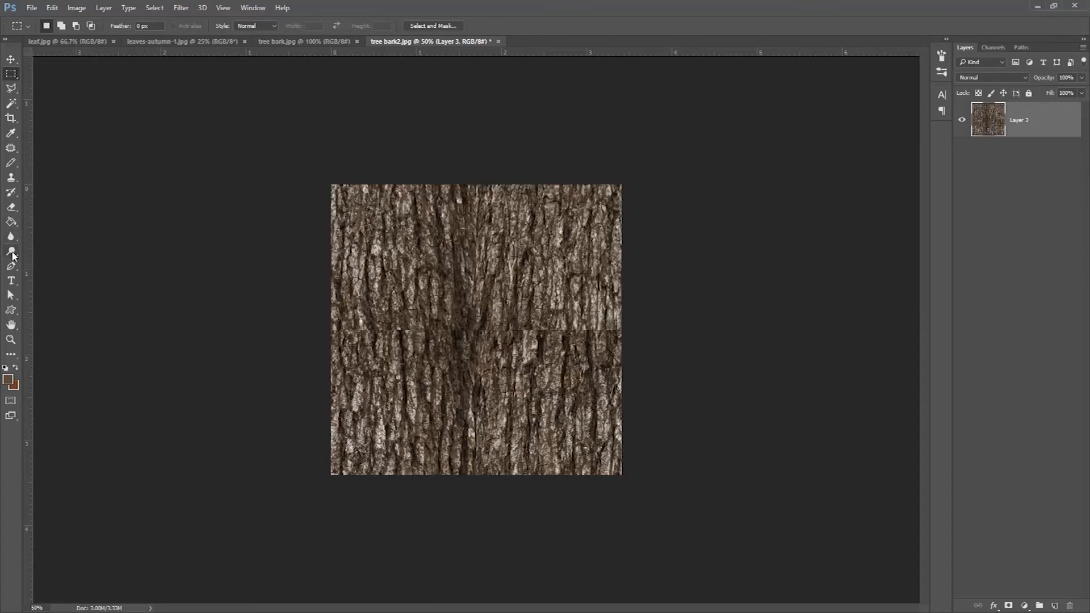
With the Clone Stamp at brush size 150, cover the upper half of the dark vertical seam at the canvas centre with bark
left_click(11, 178)
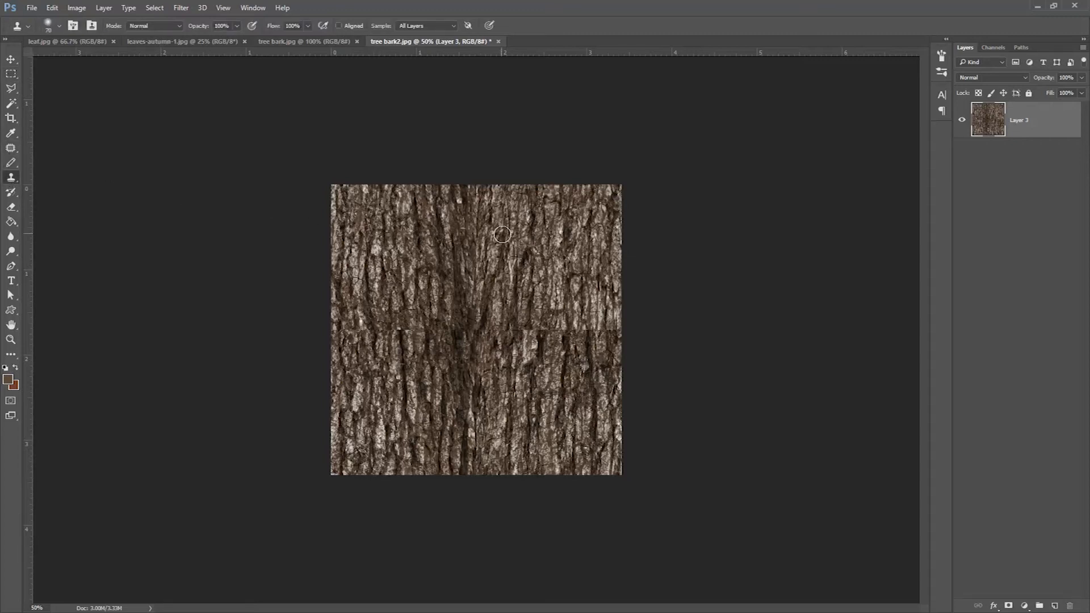
key("bracketright")
key("bracketright")
key("bracketright")
key("bracketright")
key("bracketright")
mouse_move(458, 189)
left_mouse_down()
mouse_move(459, 267)
mouse_move(381, 256)
mouse_move(443, 263)
mouse_move(456, 285)
mouse_move(451, 270)
mouse_move(443, 283)
mouse_move(466, 310)
mouse_move(459, 326)
mouse_move(472, 349)
left_mouse_up()
Clone clean bark over the lower half of the vertical seam, from the canvas centre down to the bottom edge
left_click(413, 247, "alt")
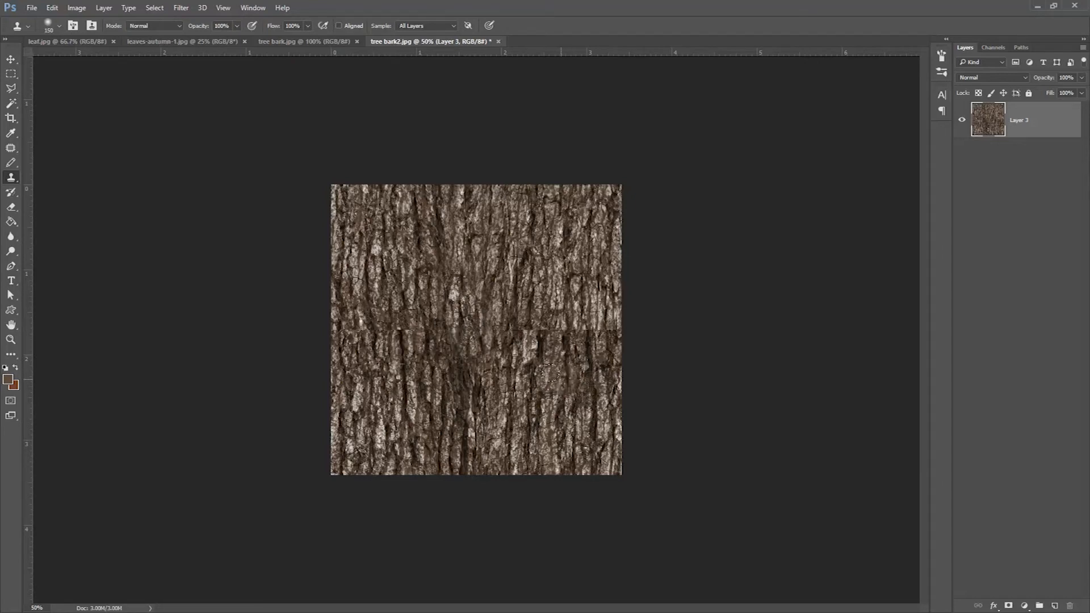
mouse_move(481, 343)
left_mouse_down()
mouse_move(452, 329)
mouse_move(469, 326)
mouse_move(457, 370)
left_mouse_up()
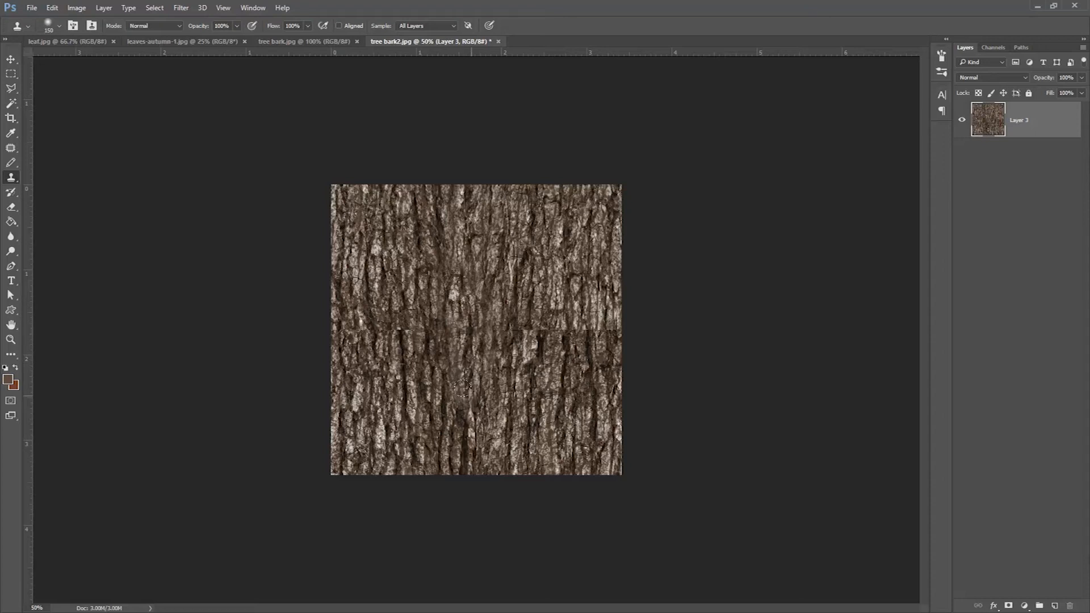
left_click(498, 226, "alt")
left_click_drag(467, 386, 457, 410)
left_click(464, 446)
left_click(463, 457)
Clone bark along the horizontal seam across the middle of the texture, and reapply the Offset filter with the same settings
left_click(515, 353)
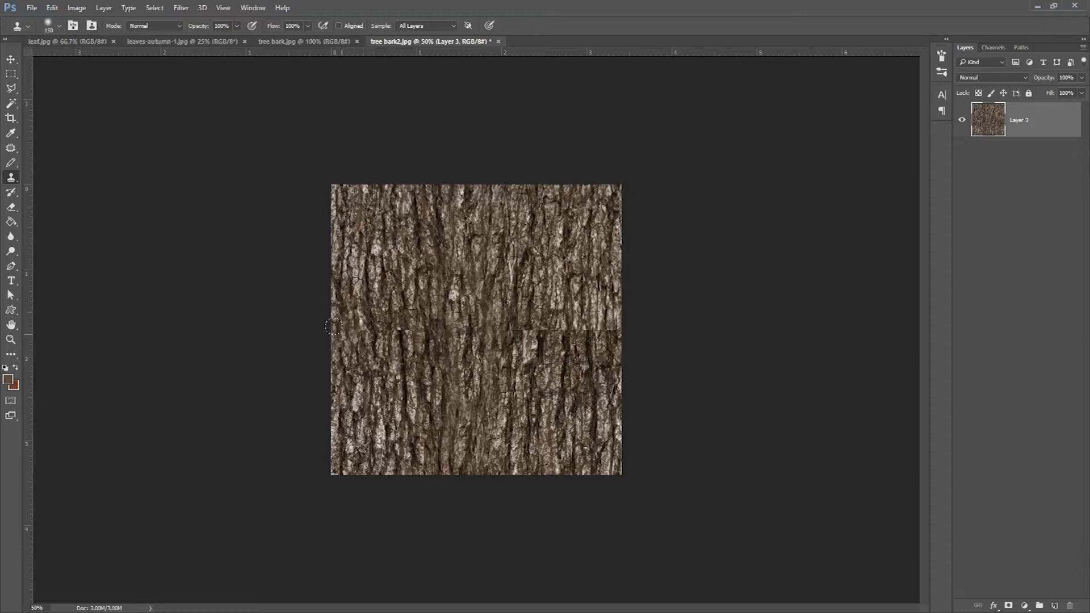
left_click_drag(340, 326, 457, 329)
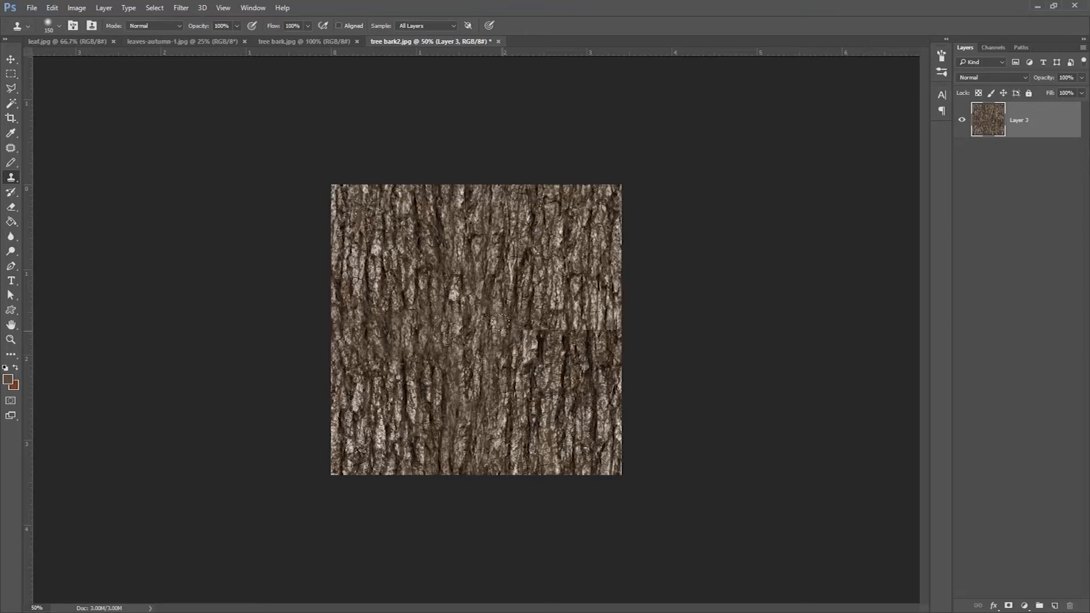
mouse_move(510, 340)
left_mouse_down()
mouse_move(533, 318)
mouse_move(543, 336)
mouse_move(576, 326)
left_mouse_up()
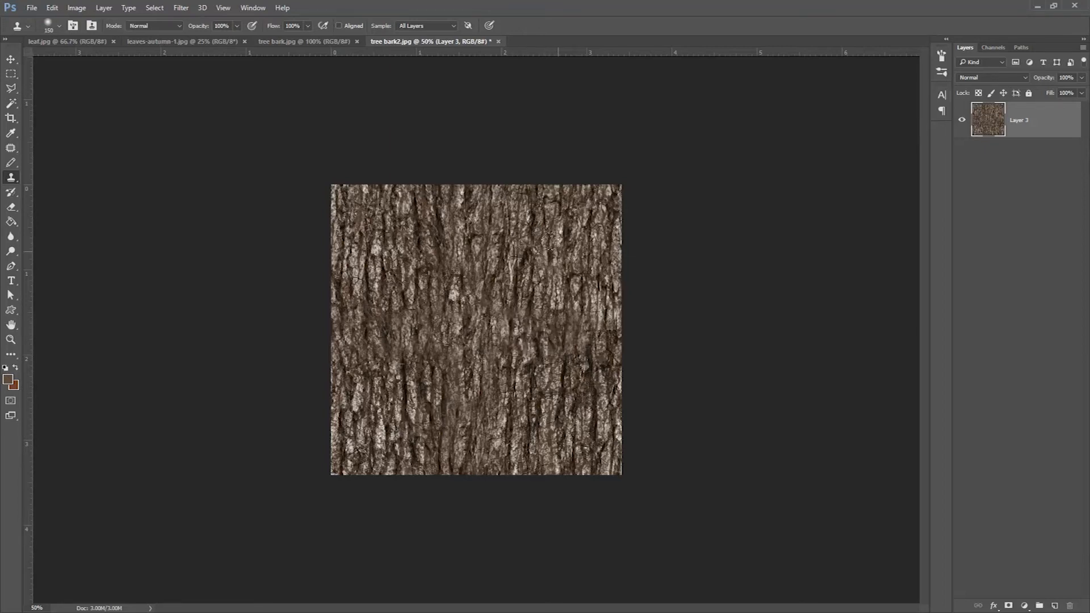
mouse_move(560, 340)
left_mouse_down()
mouse_move(560, 318)
mouse_move(600, 325)
left_mouse_up()
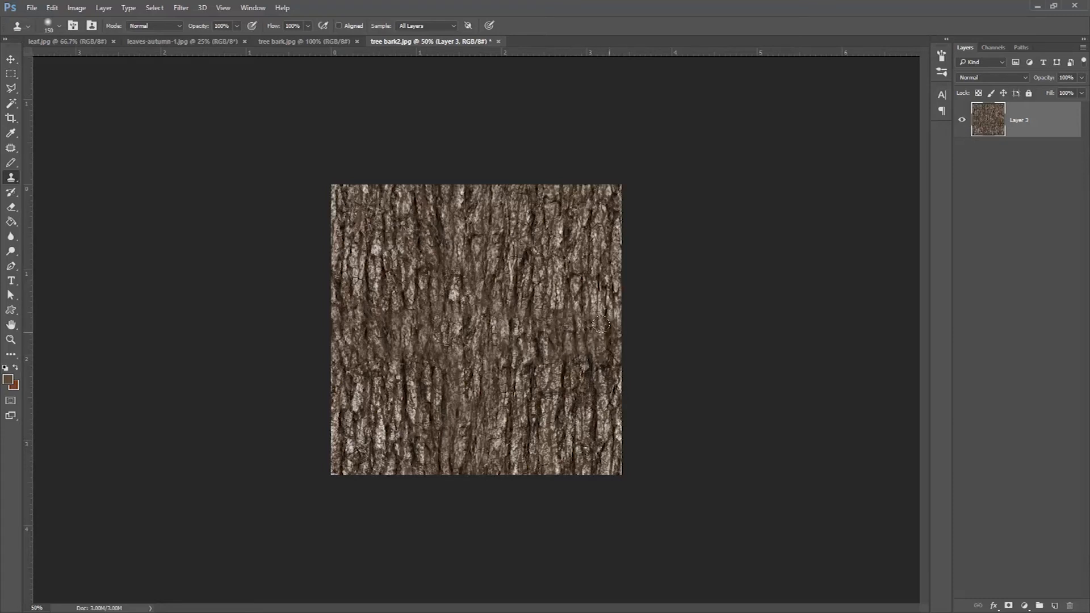
left_click(603, 285)
left_click(181, 8)
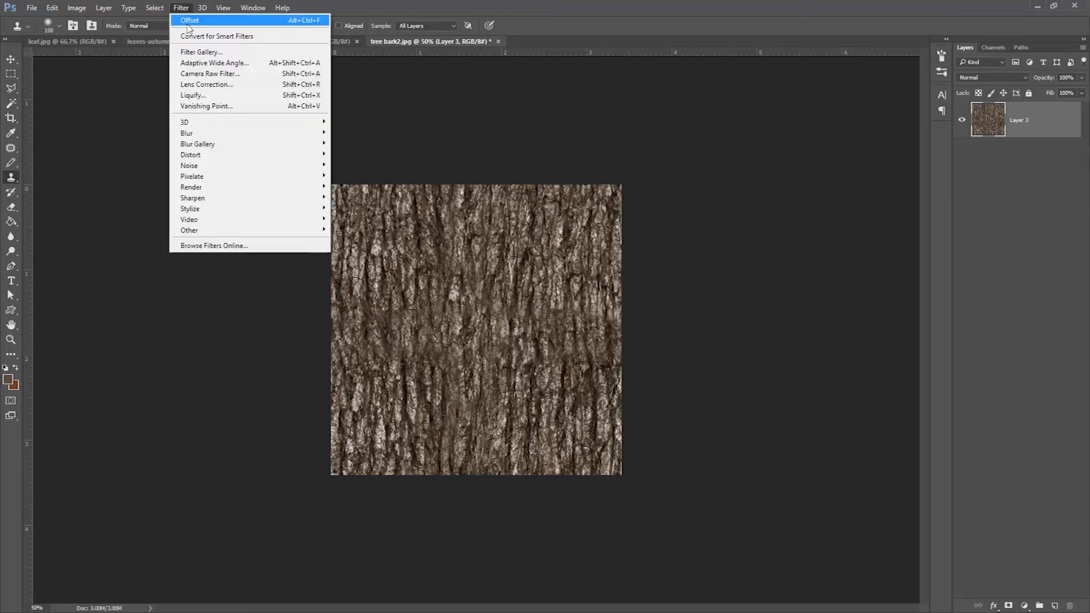
left_click(189, 20)
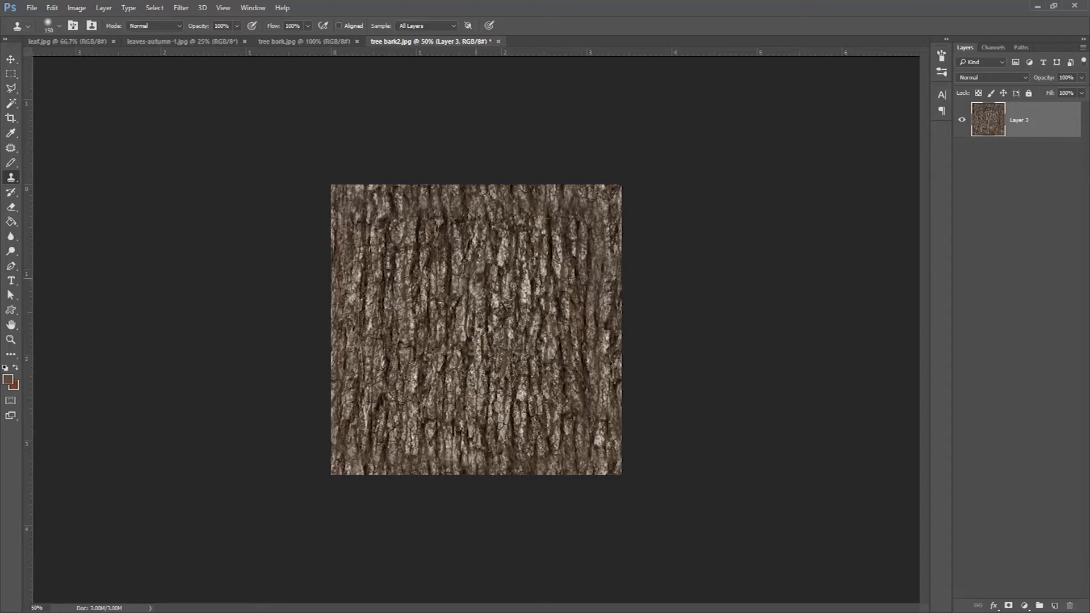
Save the tileable bark as a JPEG named TiledTreeBark in the References folder, at quality 10 with the baseline standard format
left_click(31, 8)
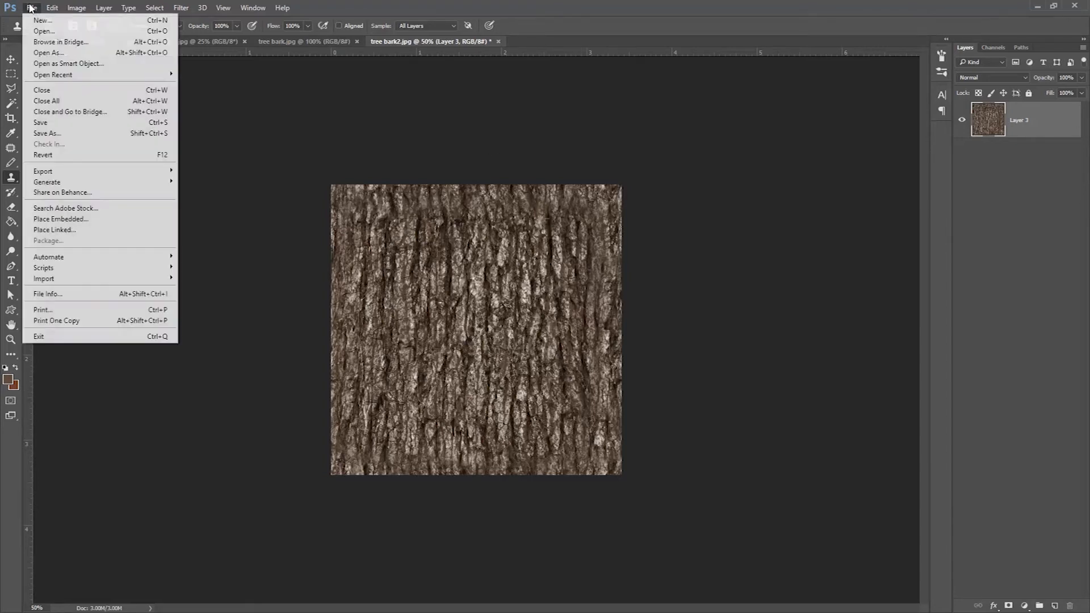
left_click(63, 132)
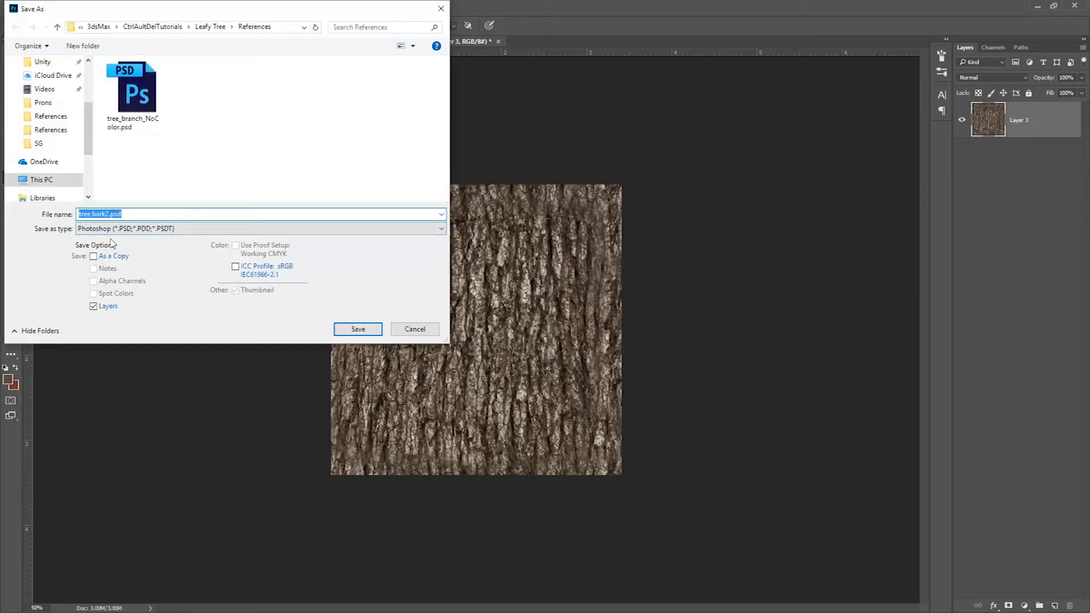
left_click(147, 229)
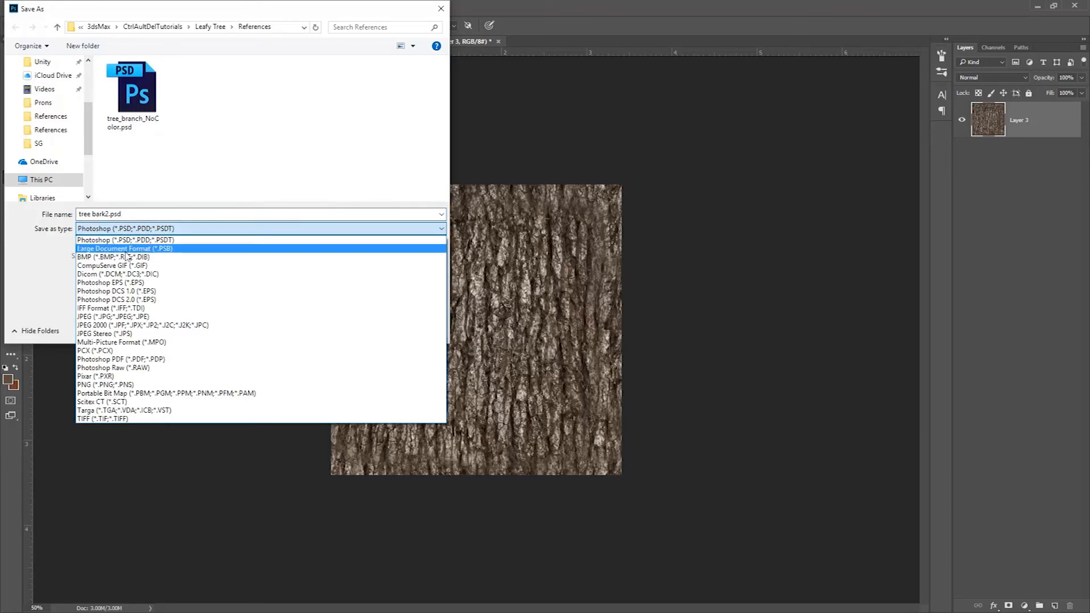
left_click(99, 317)
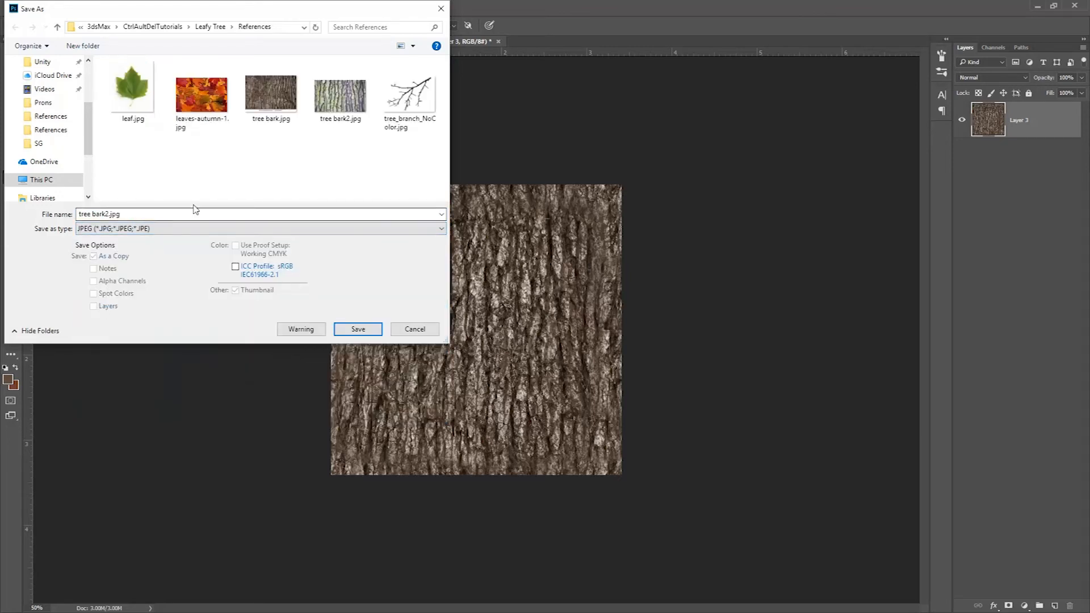
left_click(131, 213)
type("TiledTreeBark")
left_click(357, 329)
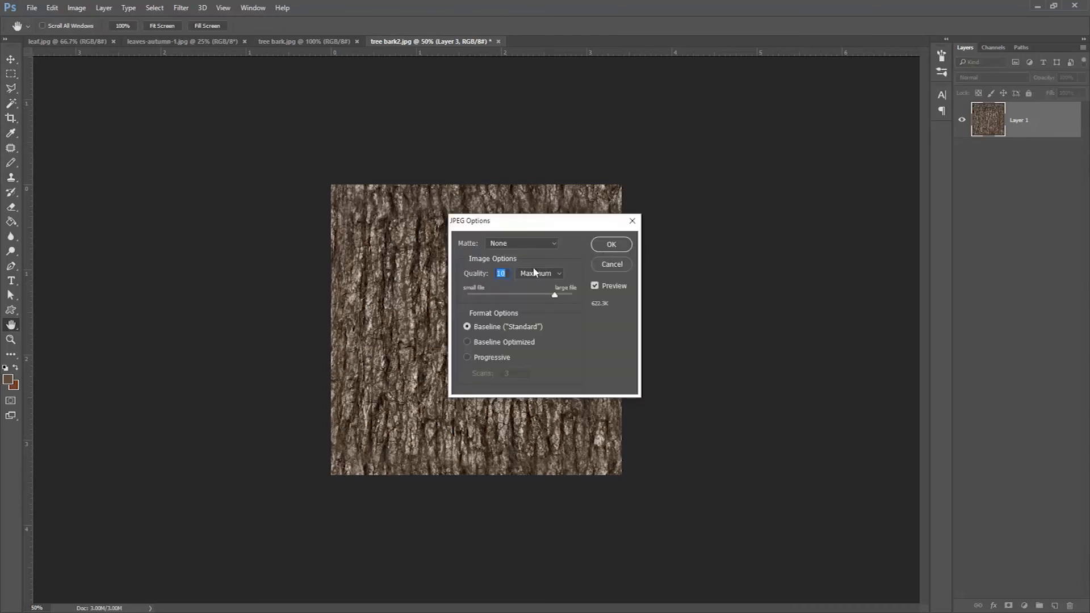
left_click_drag(555, 295, 554, 297)
key("Return")
key("s")
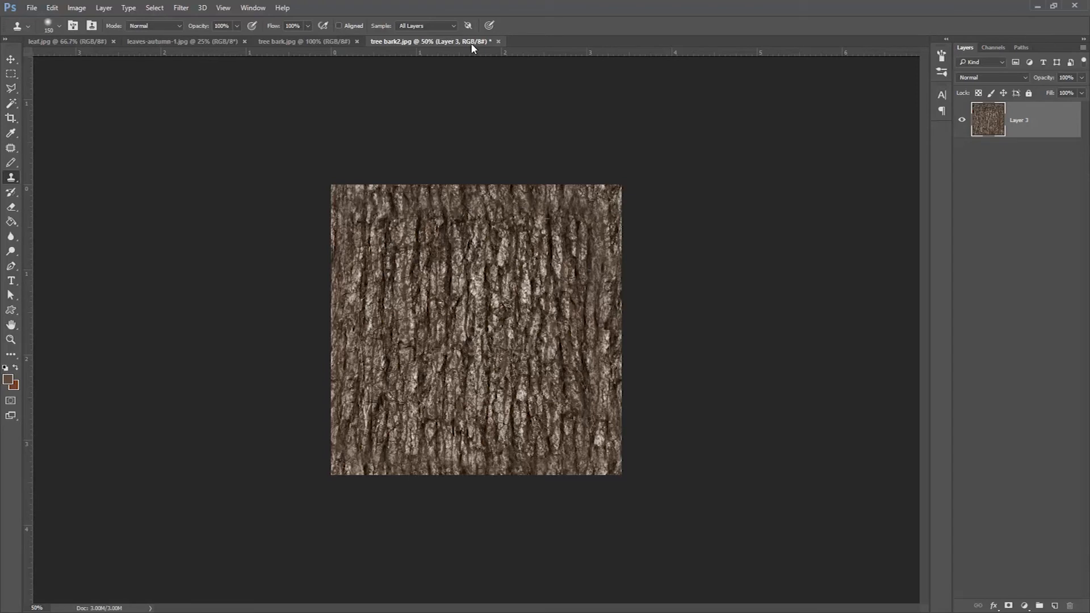
left_click(498, 41)
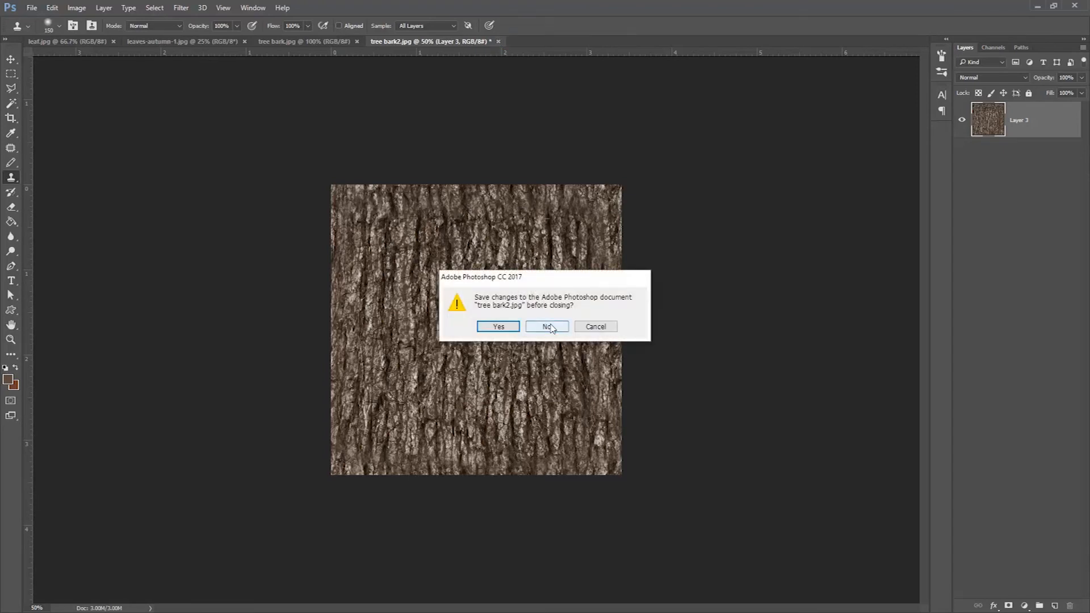
left_click(591, 327)
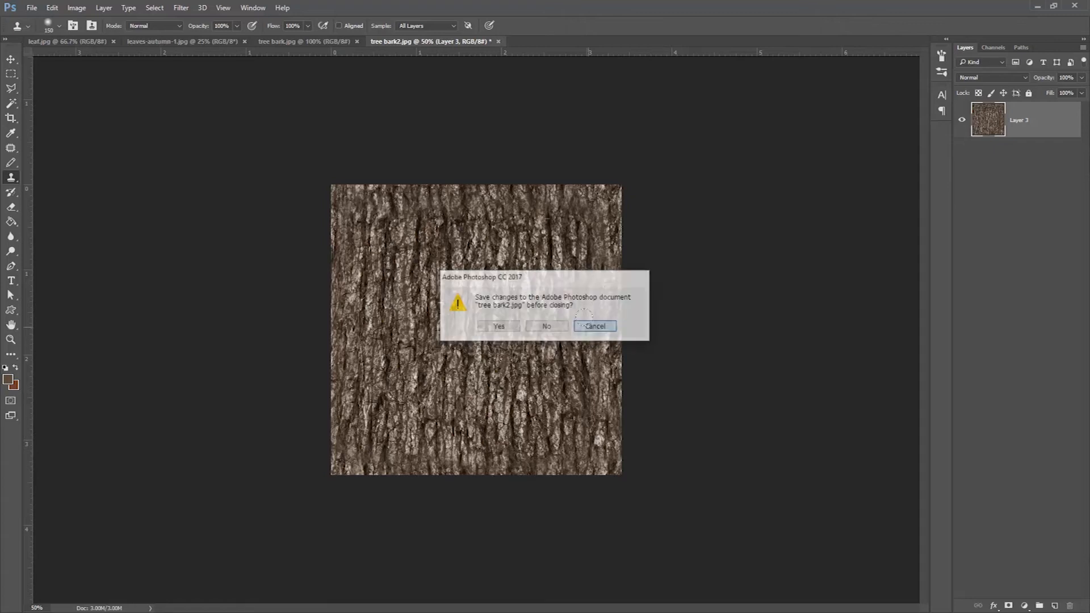
left_click(32, 8)
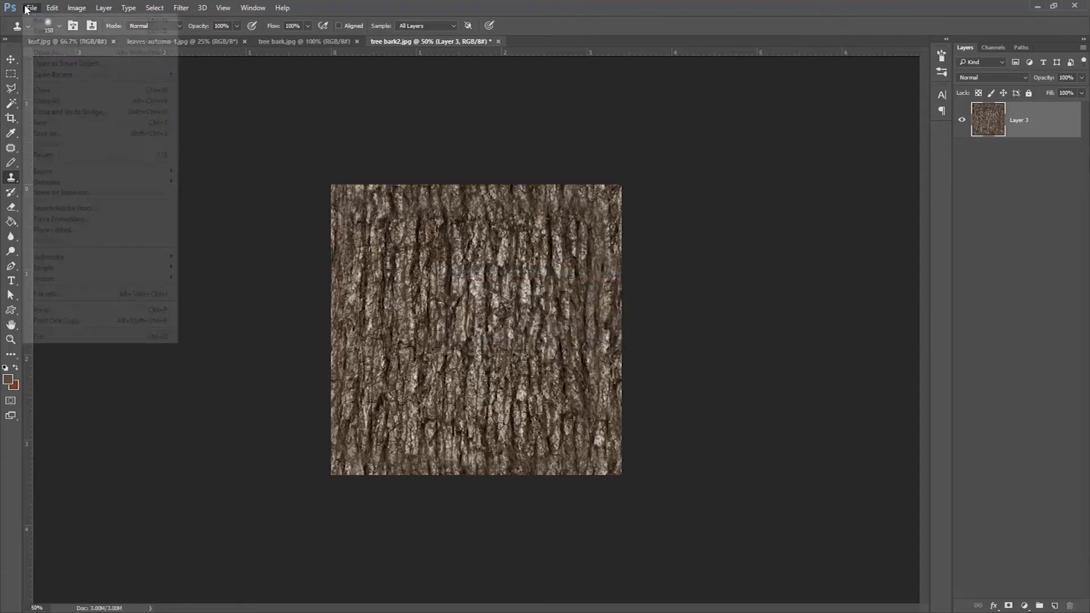
left_click(60, 134)
left_click(161, 229)
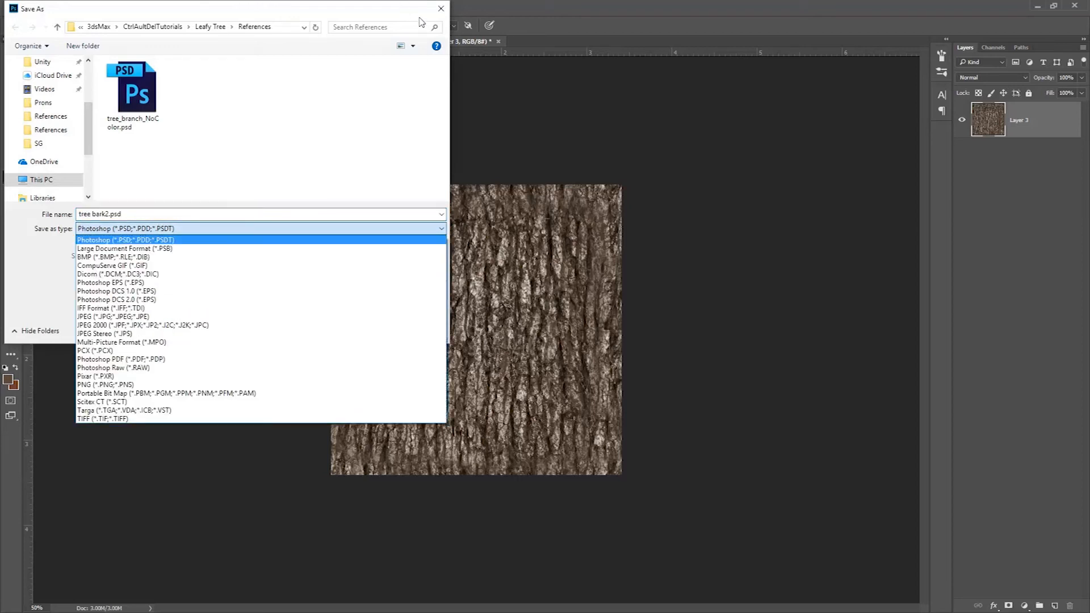
left_click(440, 9)
left_click(440, 8)
Close tree bark2.jpg without saving, close tree bark.jpg, and bring up the leaf.jpg document
left_click(498, 41)
left_click(548, 326)
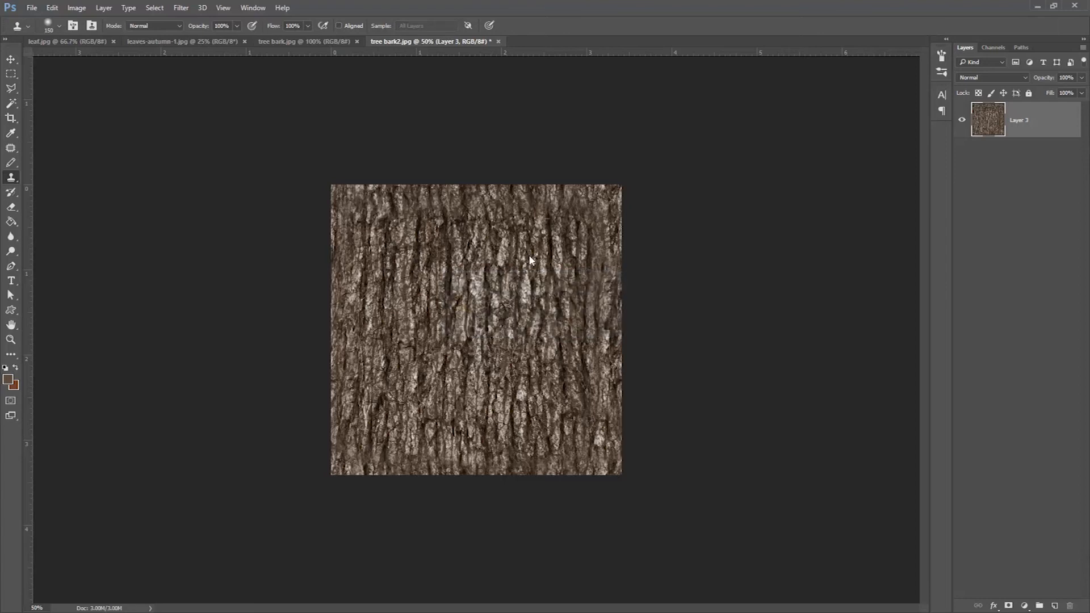
left_click(356, 42)
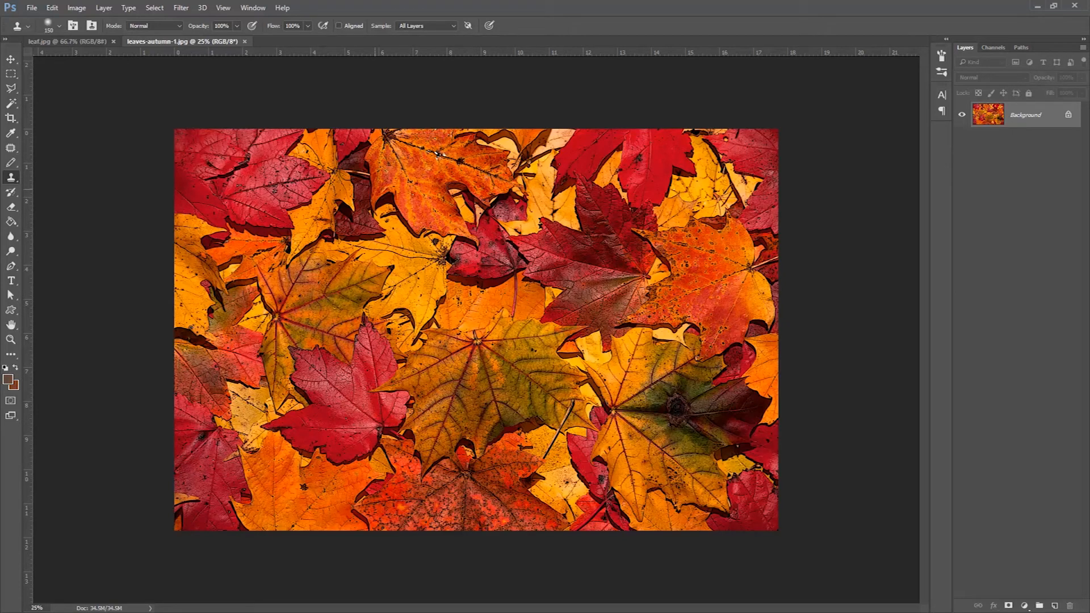
left_click(67, 41)
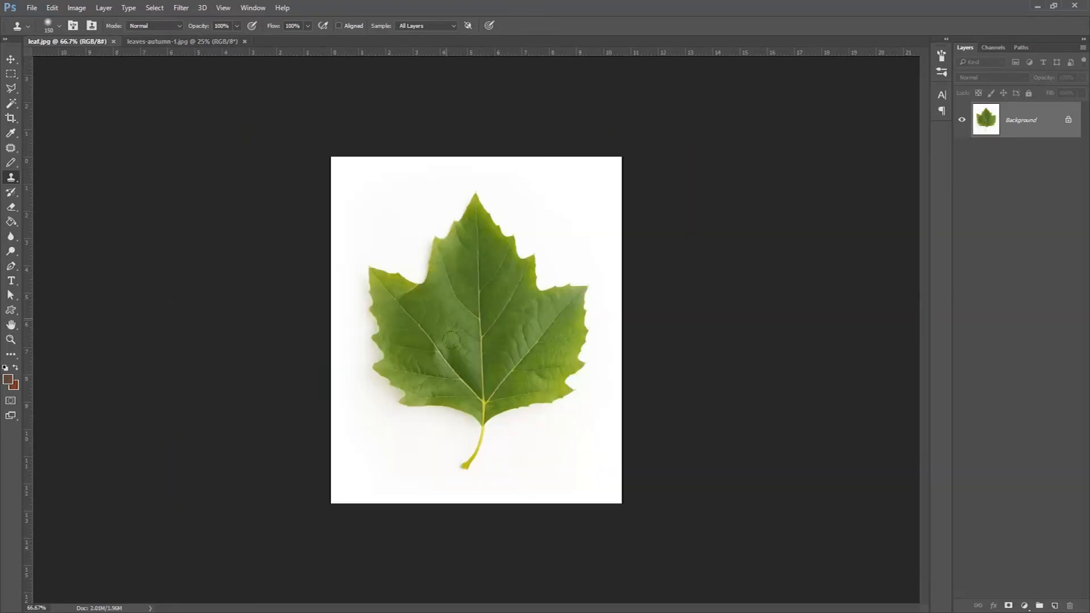
Look over the leaves-autumn-1.jpg document and return to leaf.jpg
left_click(206, 41)
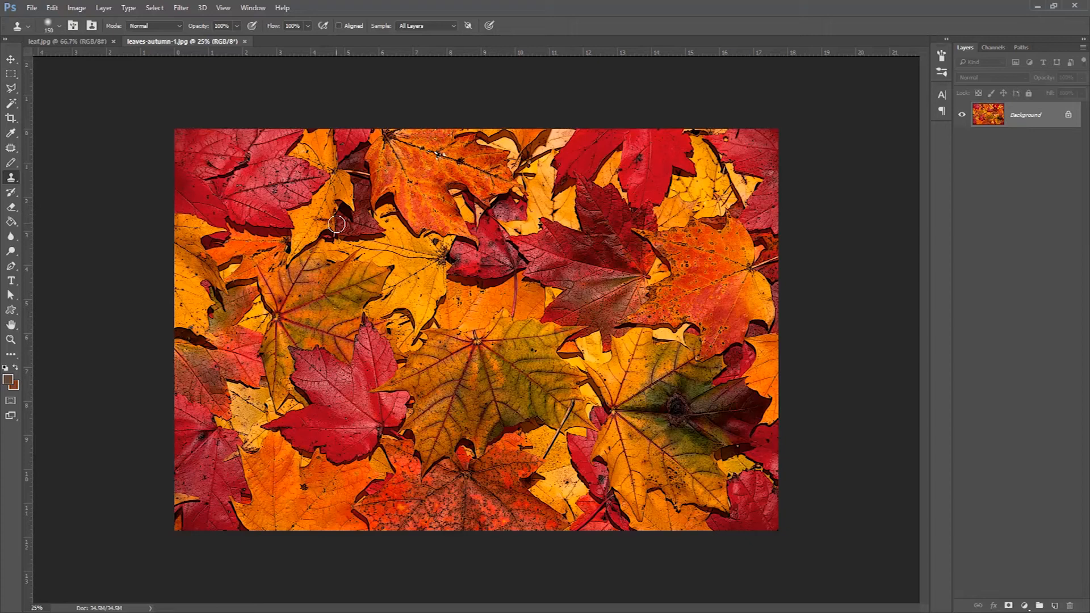
left_click(63, 41)
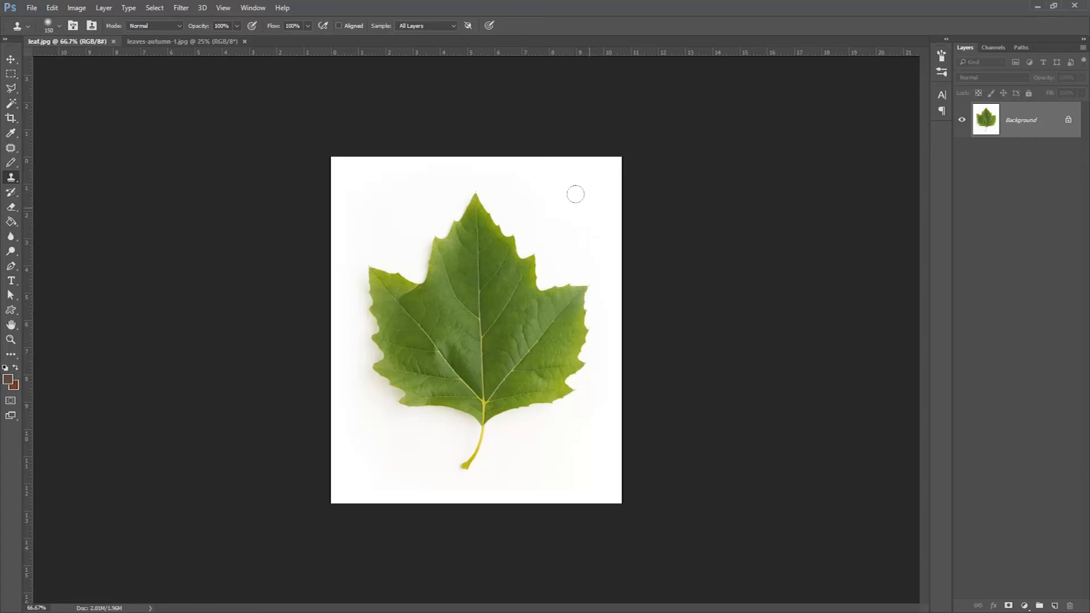
Duplicate the green leaf's background layer and turn the copy into an inverted, desaturated image
key("ctrl+j")
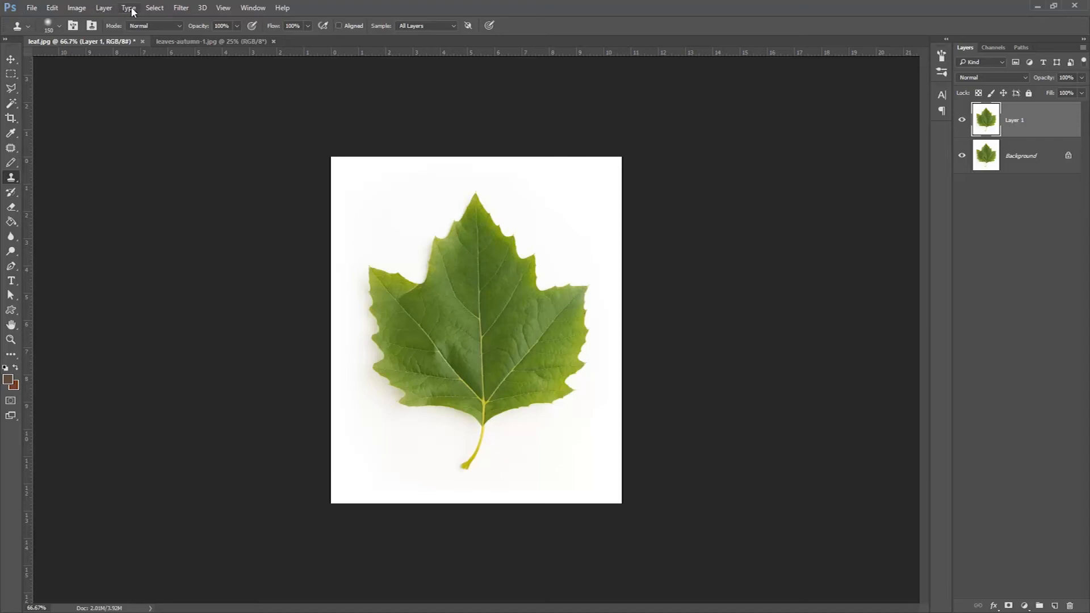
left_click(77, 9)
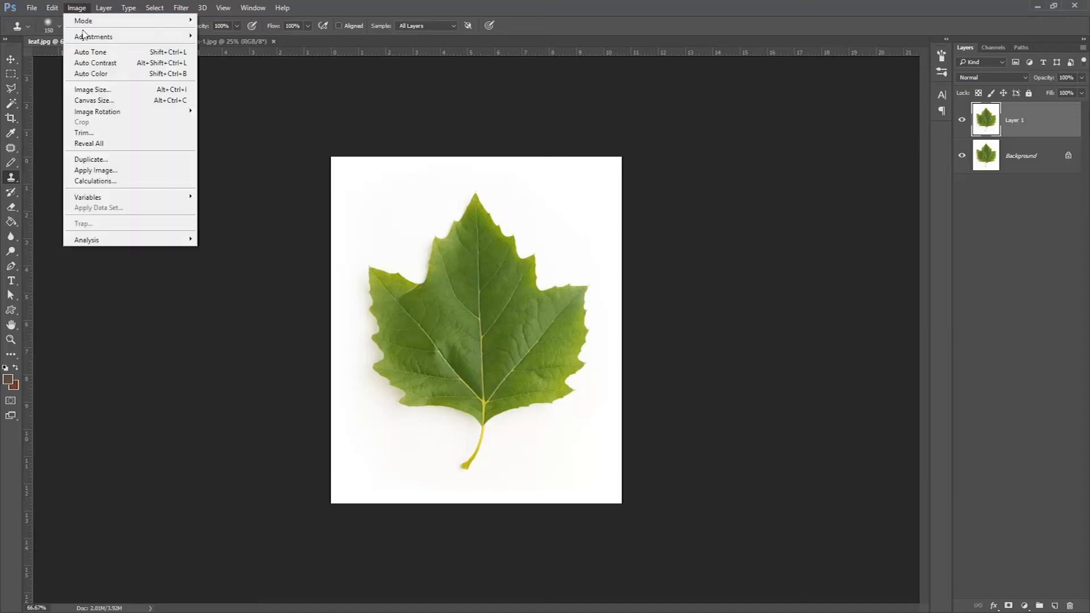
mouse_move(143, 36)
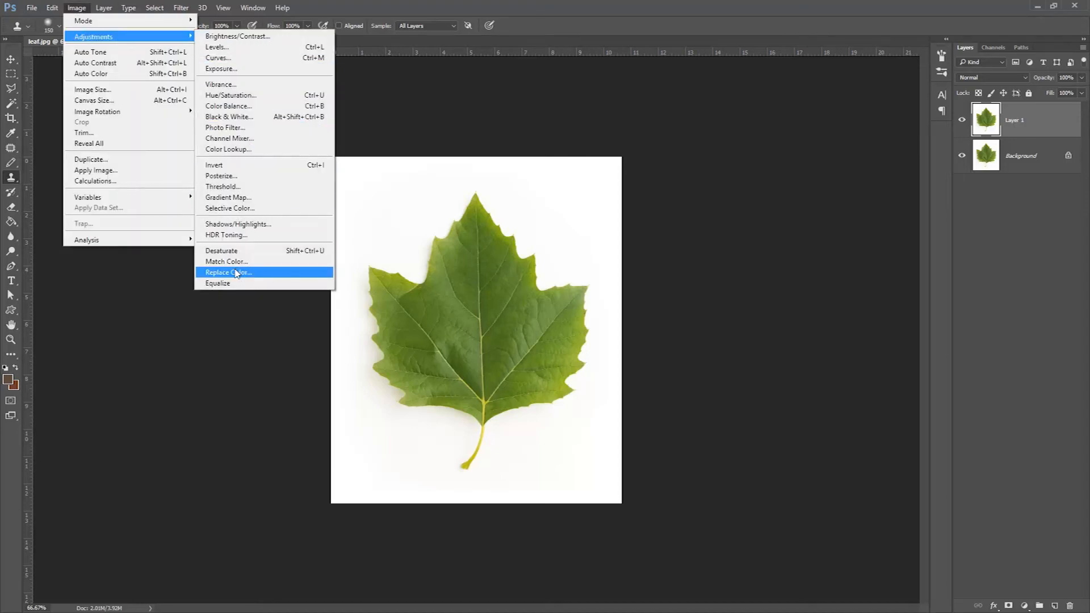
left_click(236, 165)
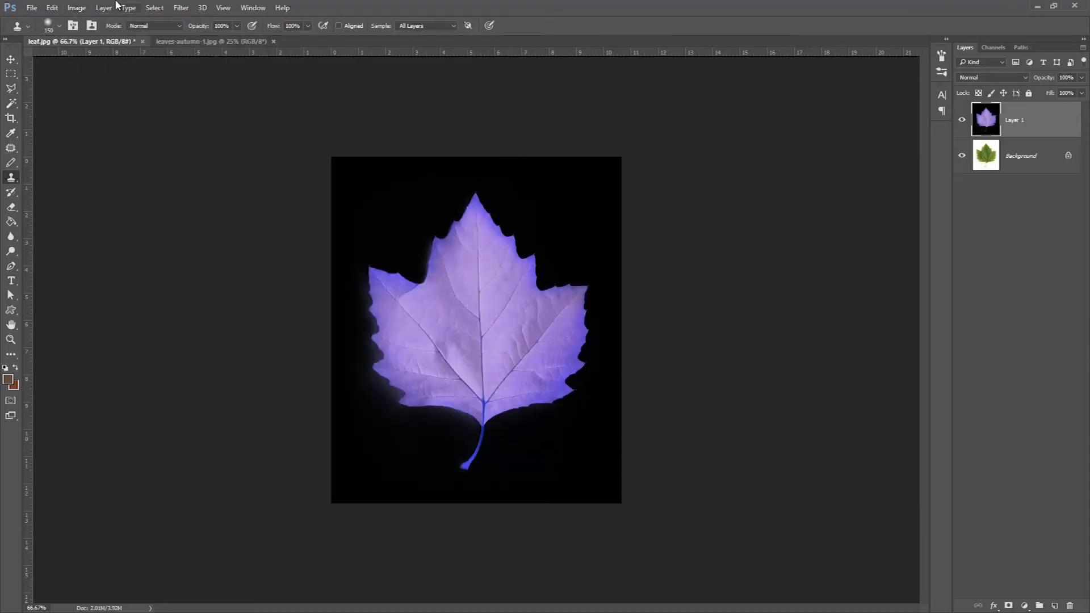
left_click(77, 8)
mouse_move(113, 39)
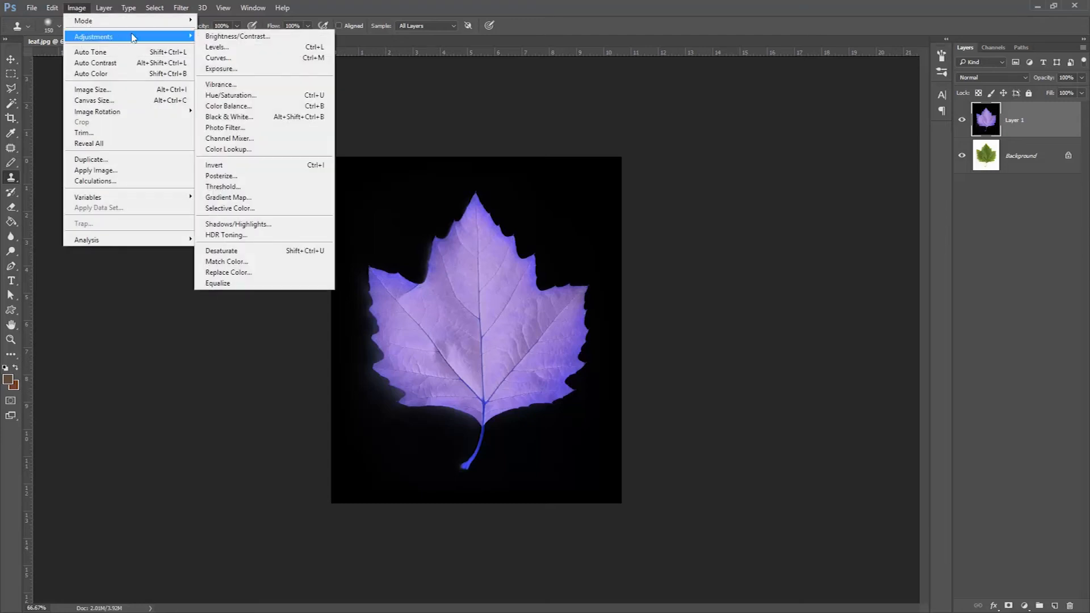
left_click(248, 254)
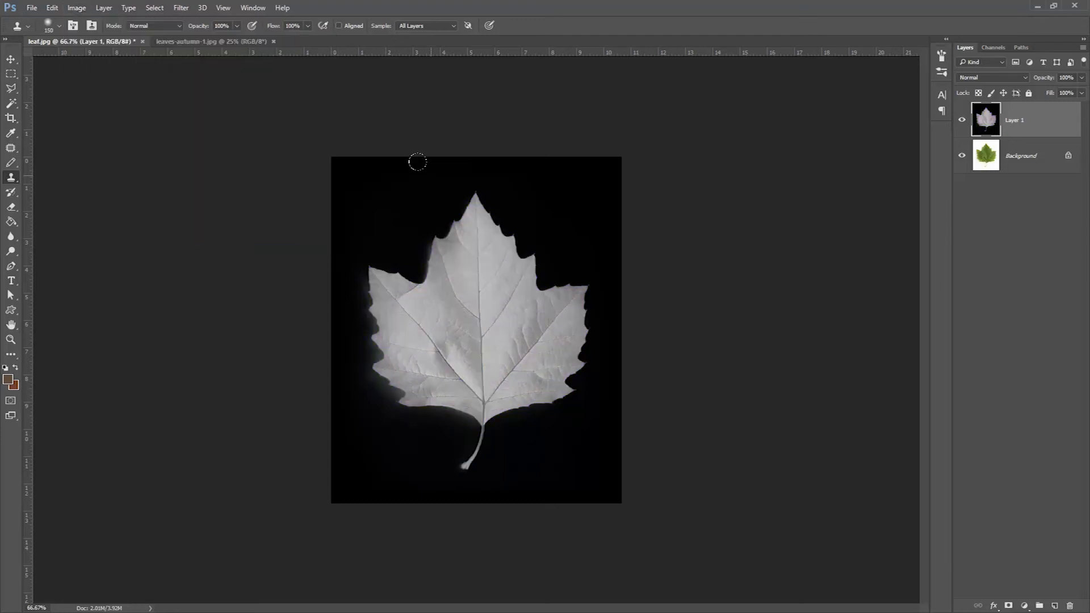
Apply Levels to the grey leaf copy with input black at 86 and input white at 88 for a black-and-white mask
left_click(77, 8)
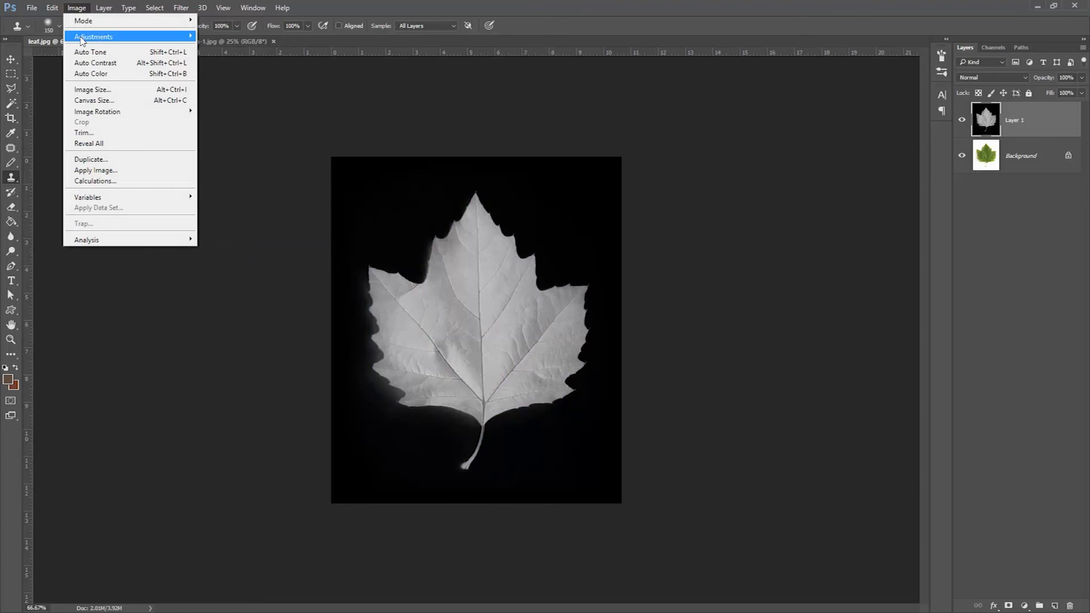
mouse_move(116, 36)
left_click(238, 48)
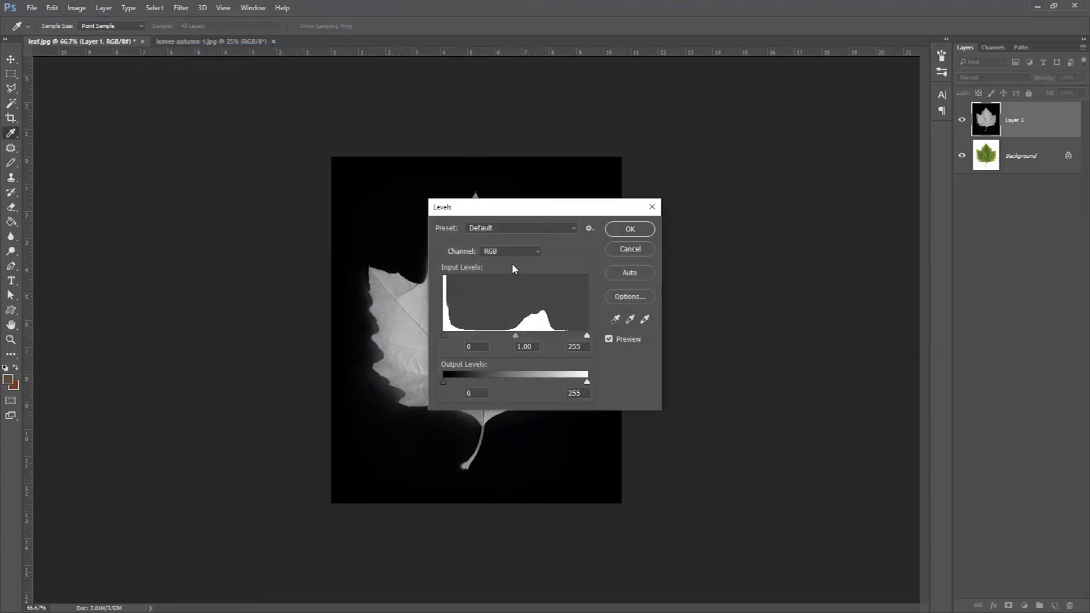
left_click_drag(587, 337, 512, 336)
left_click_drag(513, 212, 764, 158)
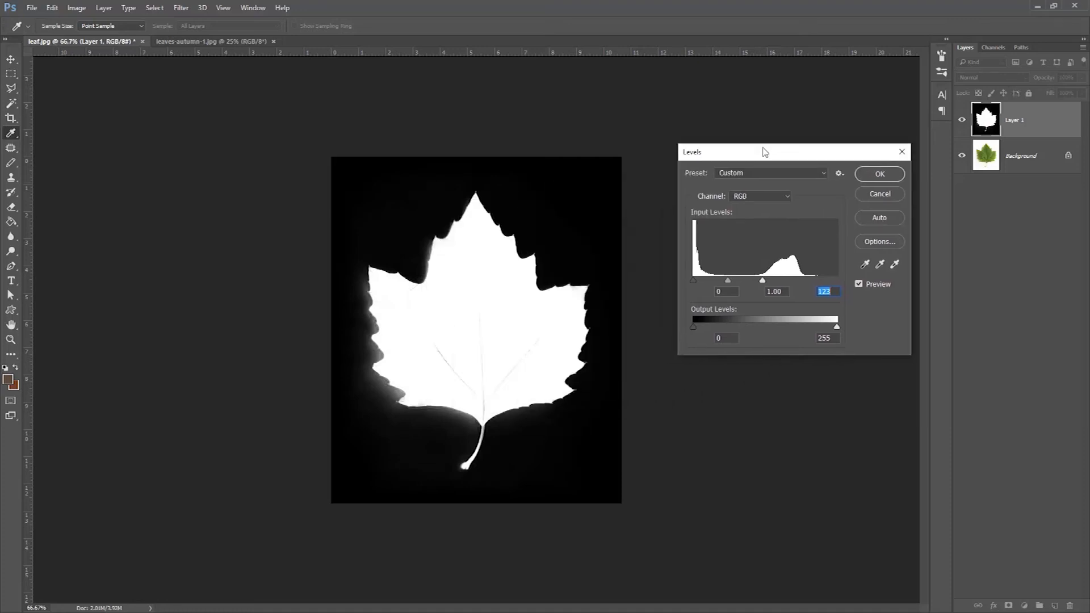
left_click_drag(693, 280, 732, 289)
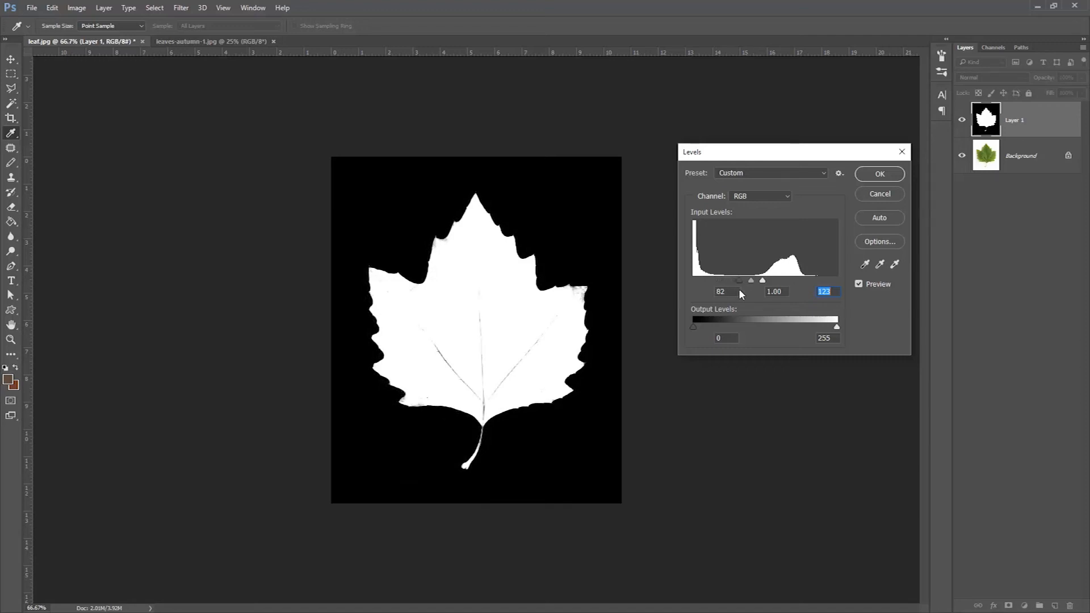
left_click(720, 291)
left_click_drag(763, 282, 751, 282)
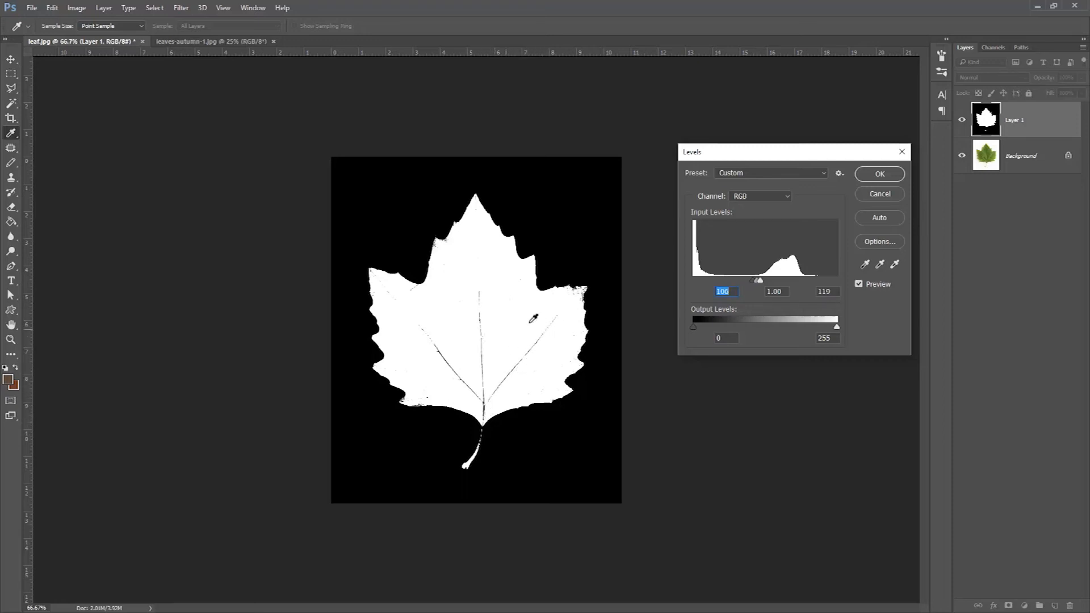
left_click_drag(750, 281, 755, 282)
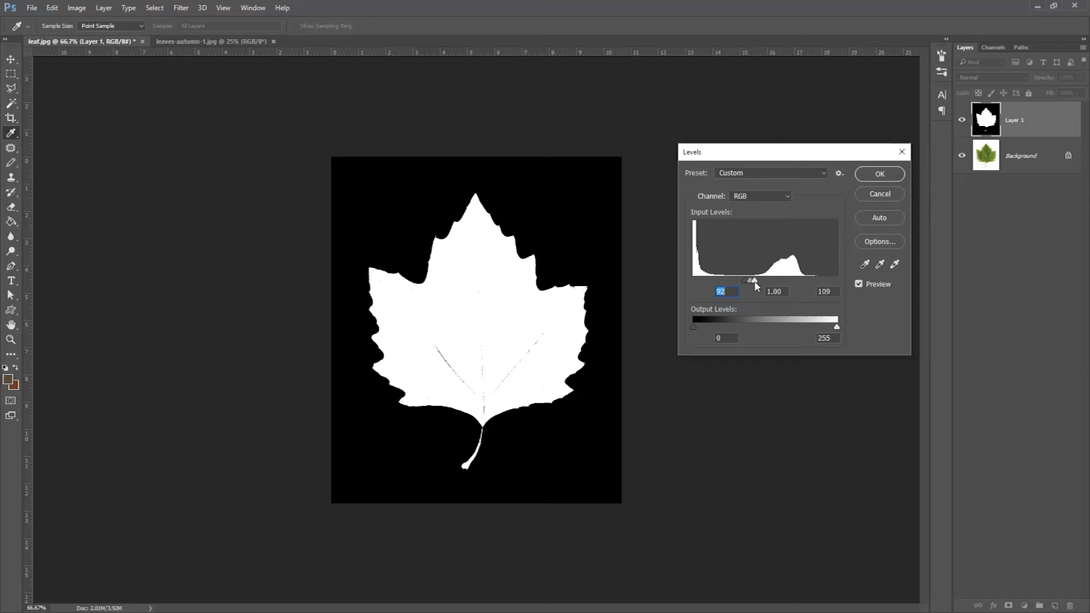
mouse_move(742, 281)
left_mouse_down()
mouse_move(756, 281)
mouse_move(737, 281)
left_mouse_up()
left_click(879, 175)
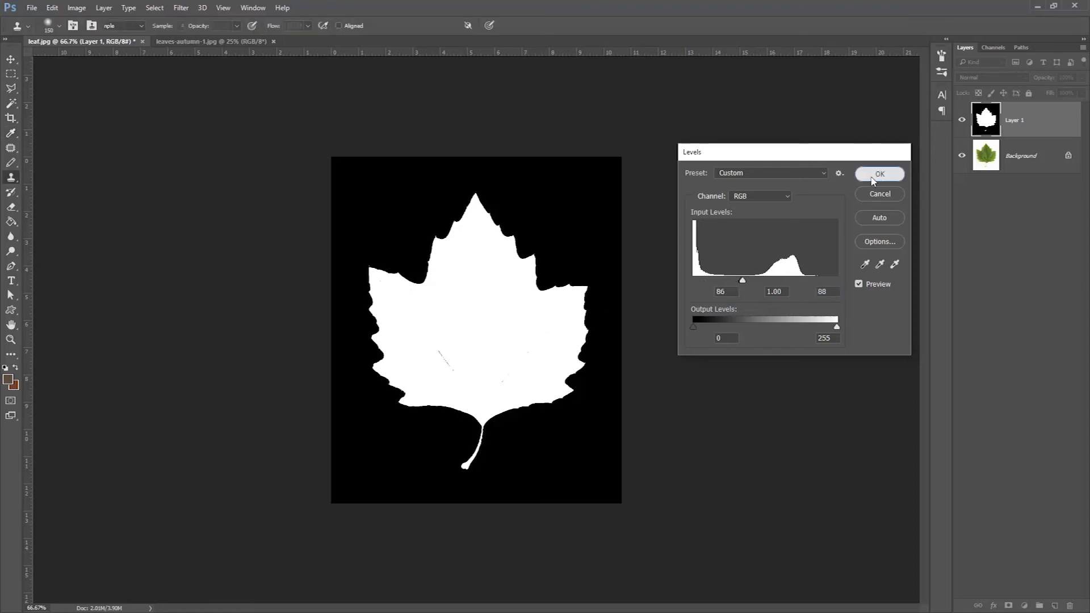
key("s")
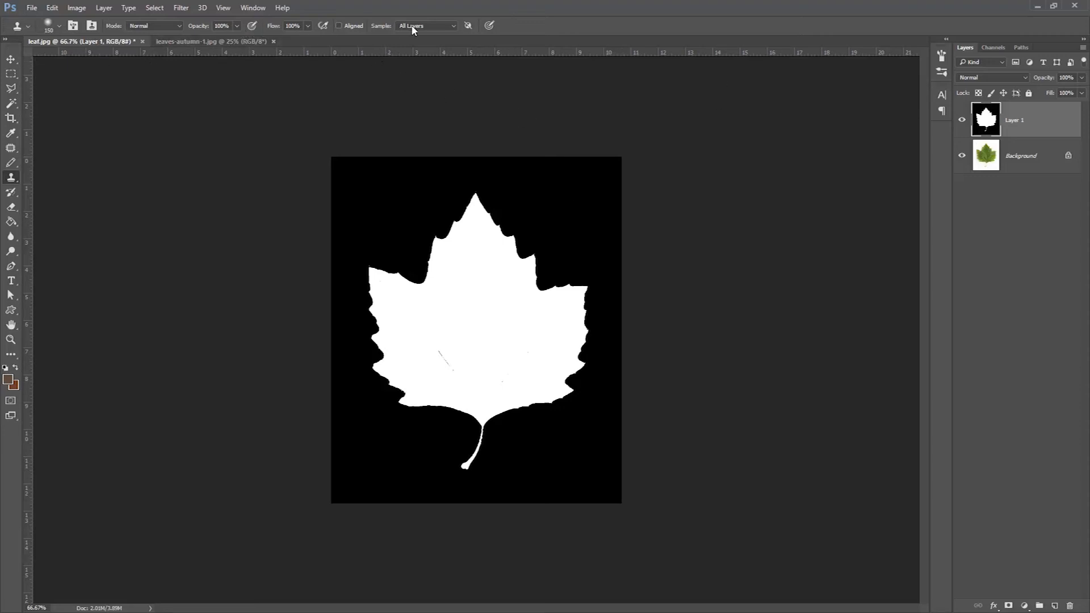
Place two horizontal and two vertical guides closely framing the leaf, with the lower one crossing the stem's tip
left_click_drag(407, 53, 390, 187)
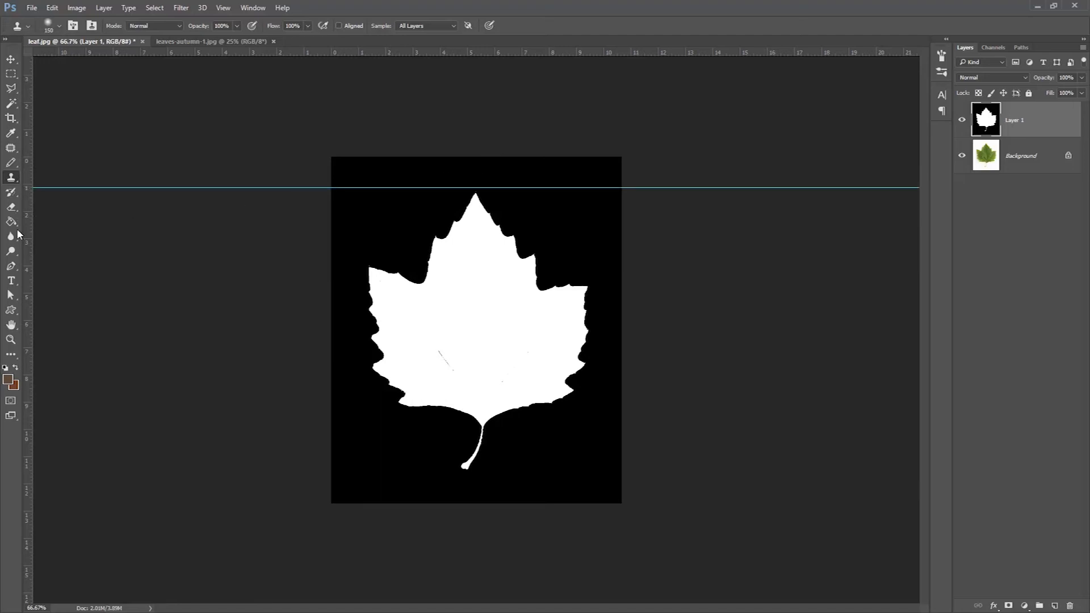
left_click_drag(26, 227, 362, 239)
left_click_drag(363, 239, 363, 238)
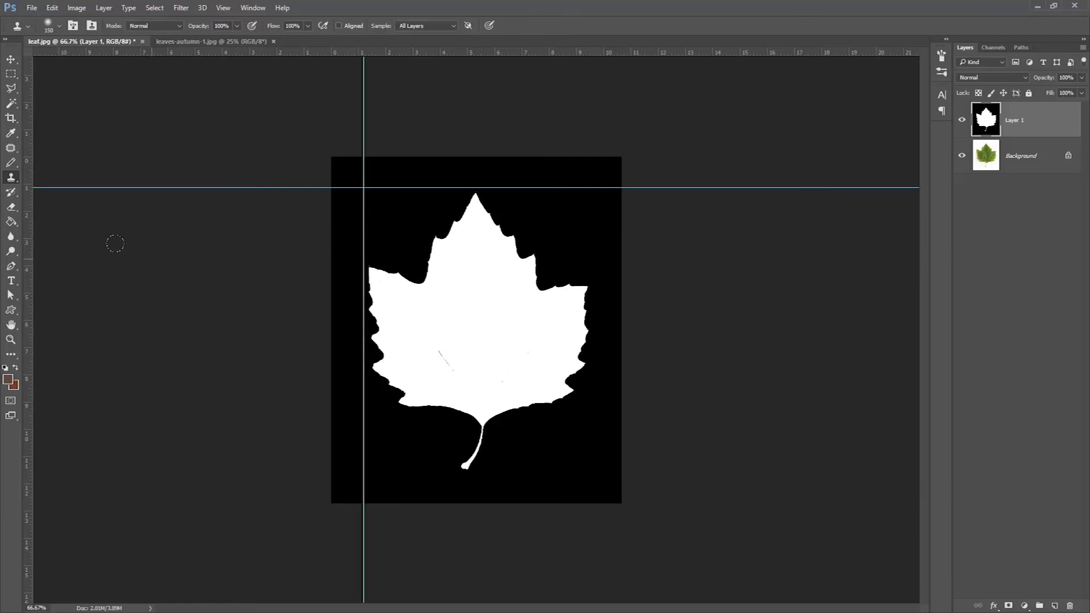
left_click_drag(30, 240, 592, 233)
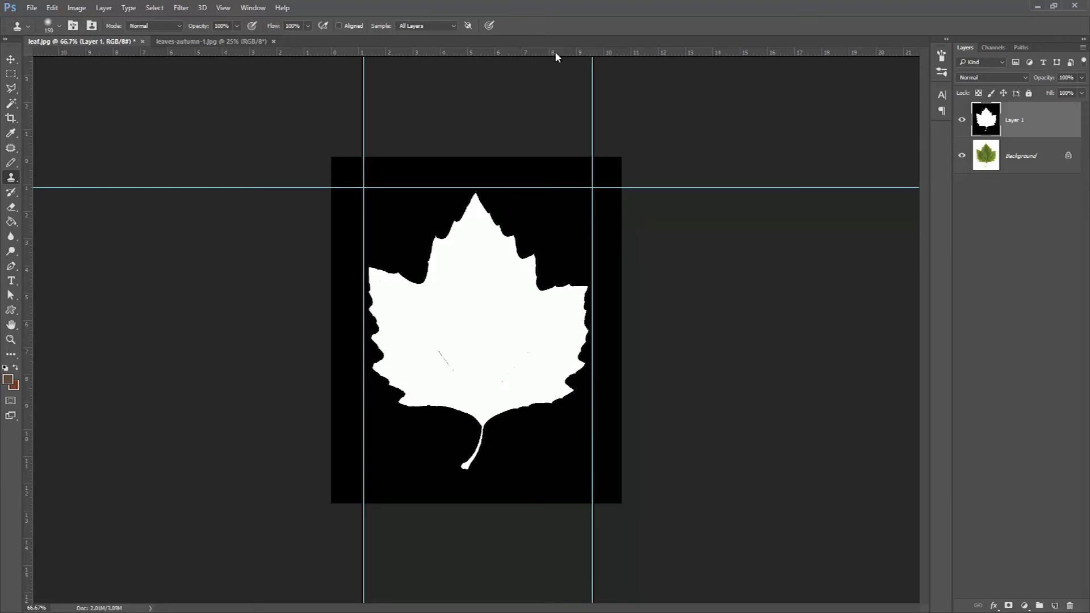
mouse_move(555, 62)
left_mouse_down()
mouse_move(560, 246)
mouse_move(539, 463)
left_mouse_up()
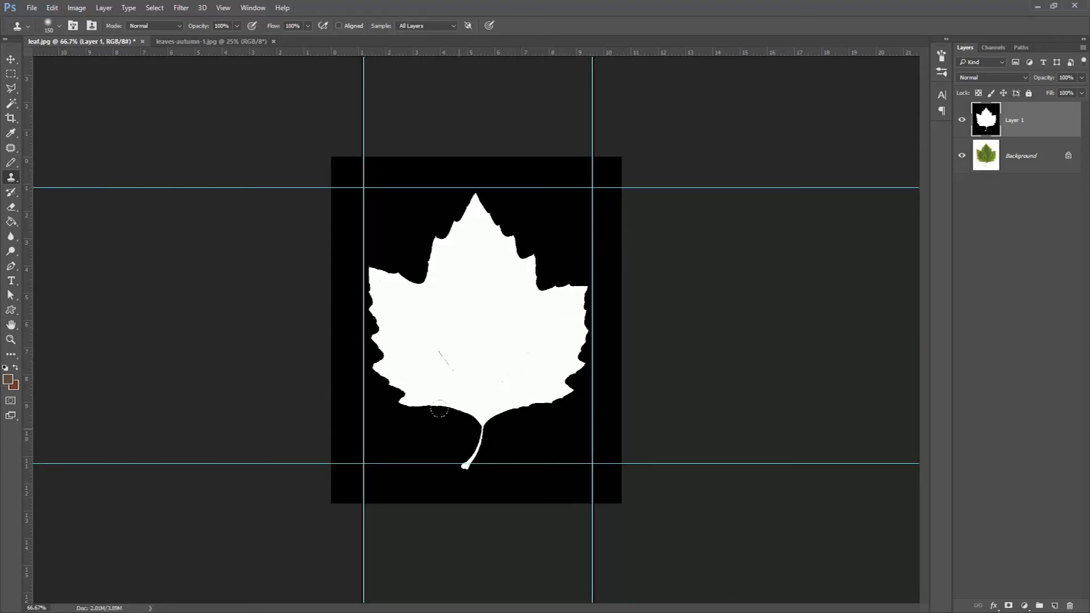
Select the rectangle enclosed by the four guides and crop the image to it
left_click(12, 75)
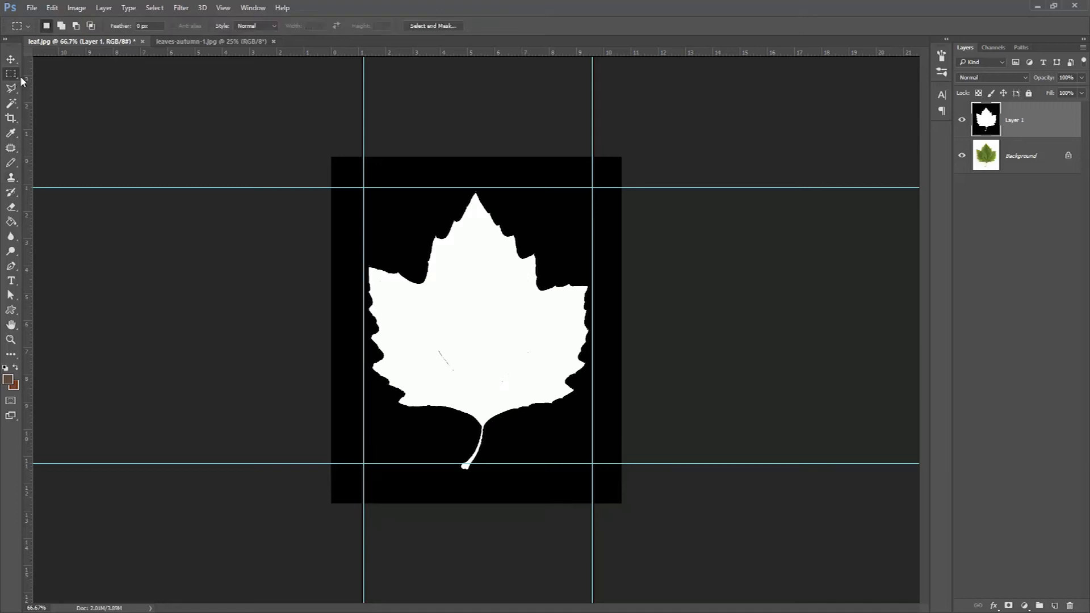
left_click_drag(367, 189, 593, 464)
left_click(76, 7)
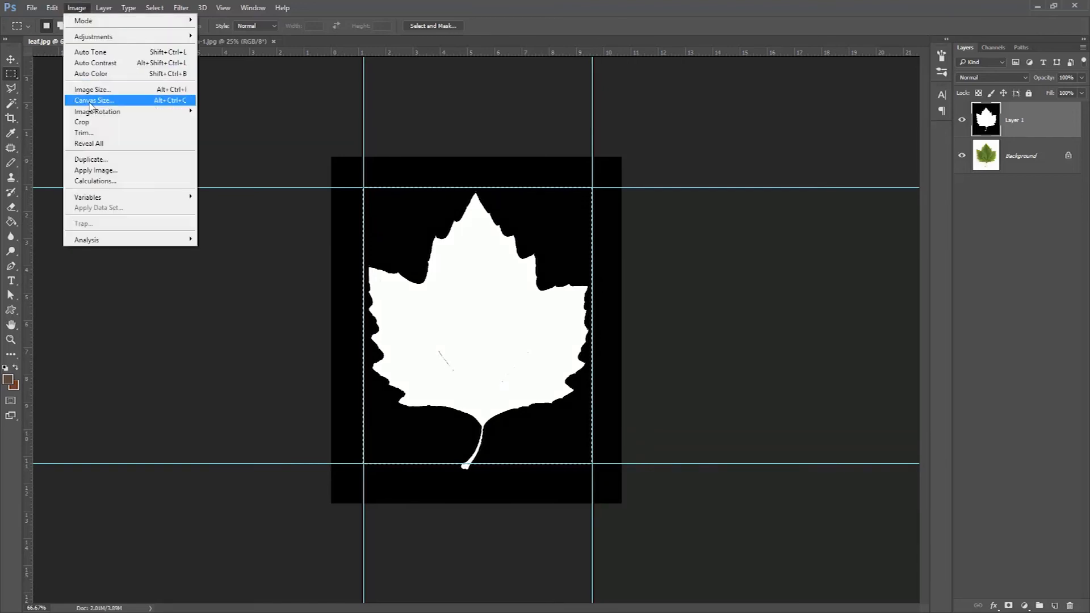
left_click(85, 121)
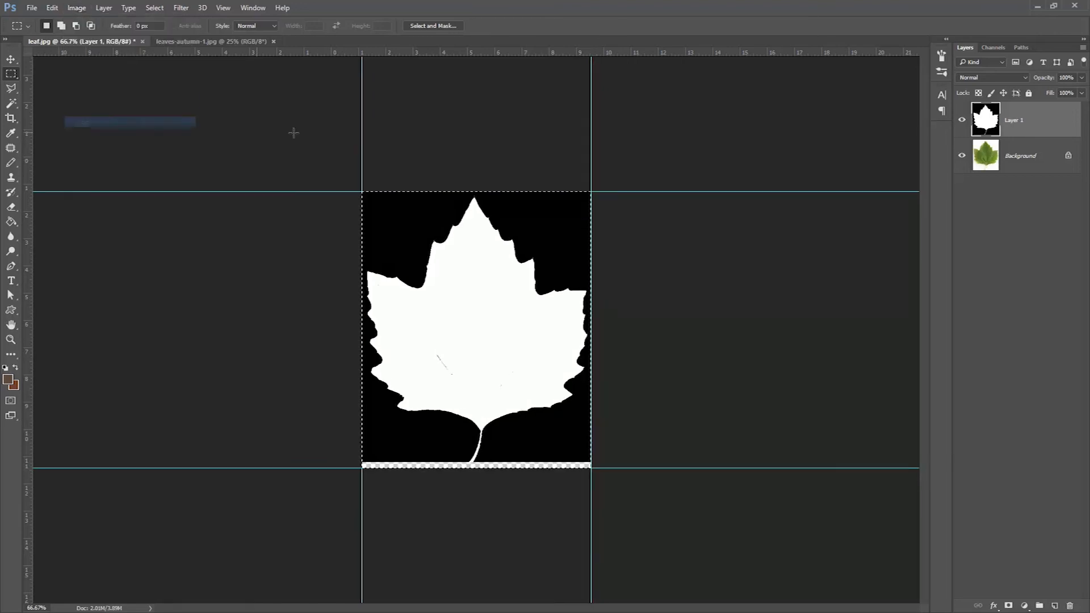
Resize the cropped leaf image to 512 × 512 pixels, keeping 72 pixels/inch and automatic resampling
left_click(77, 7)
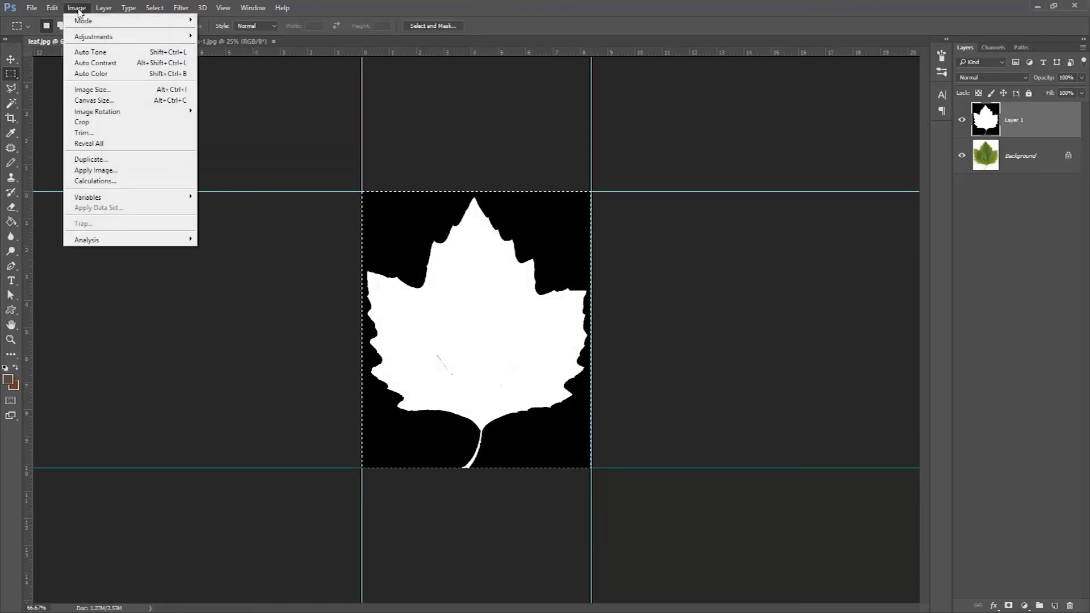
left_click(95, 91)
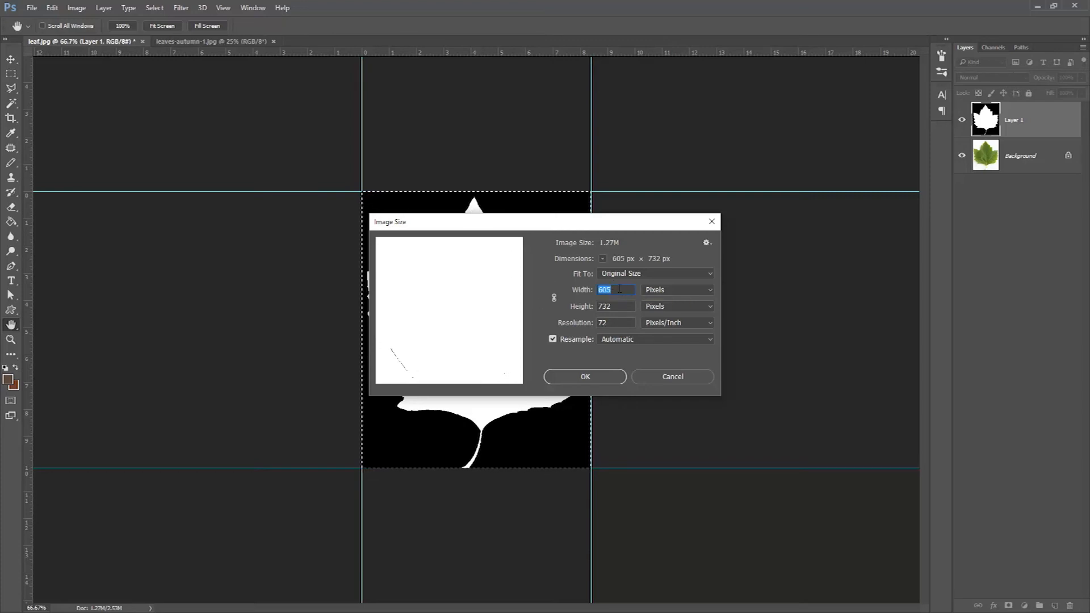
type("512")
key("Tab")
type("512")
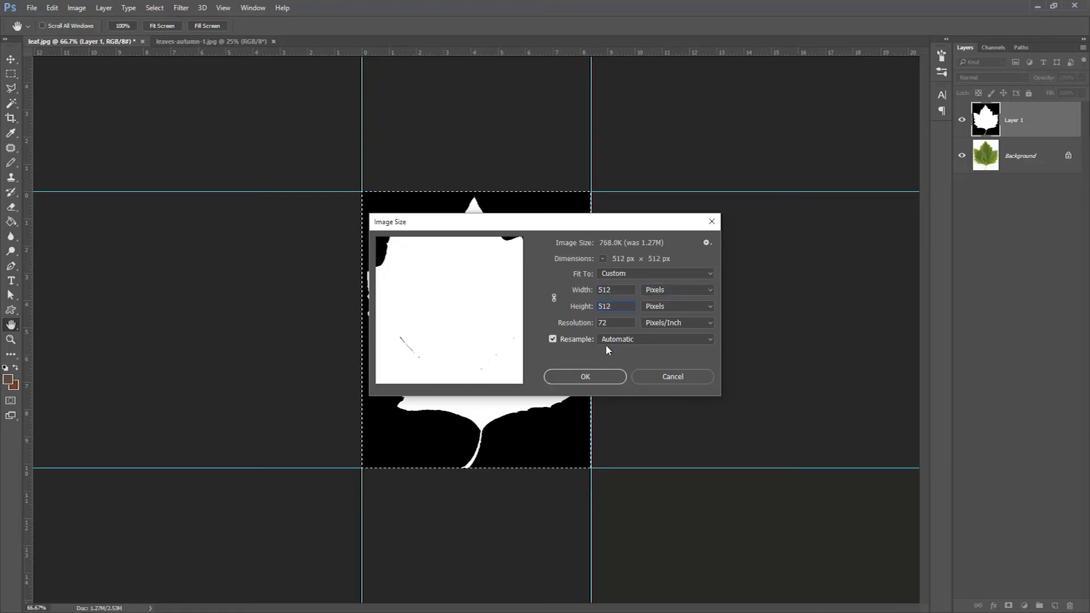
left_click(597, 375)
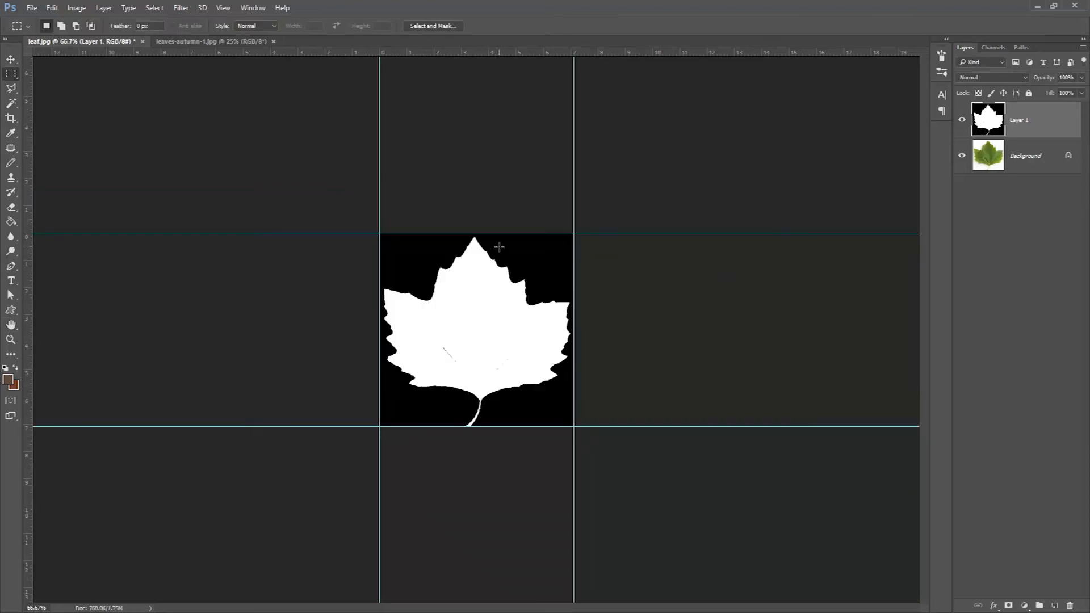
Copy the entire black-and-white leaf mask into a new alpha channel with masked areas at 50% opacity, and return to the layers
scroll(492, 319, "up", 6)
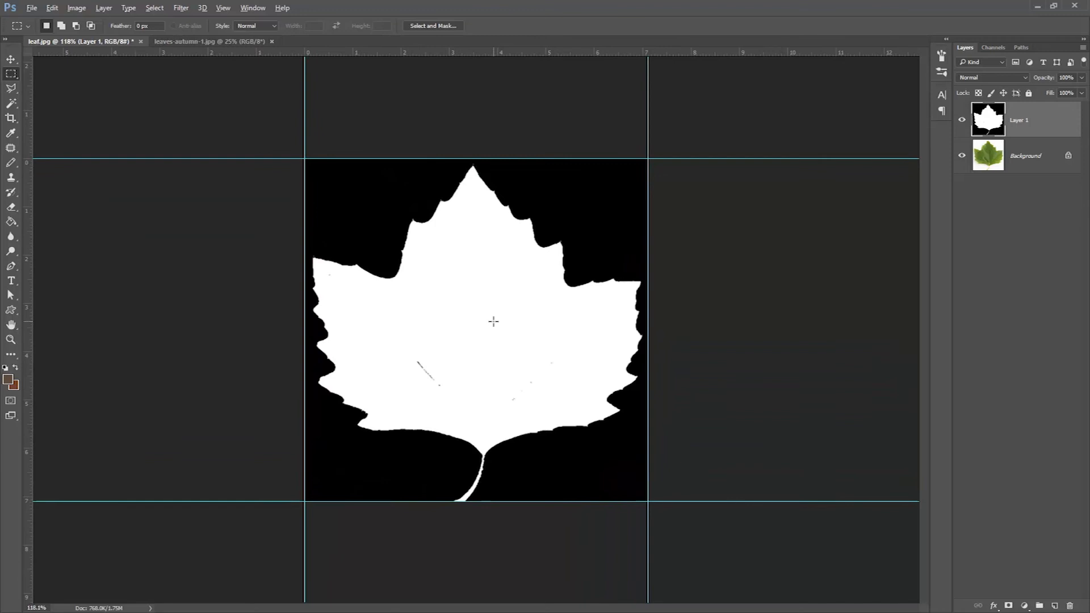
left_click_drag(305, 159, 782, 513)
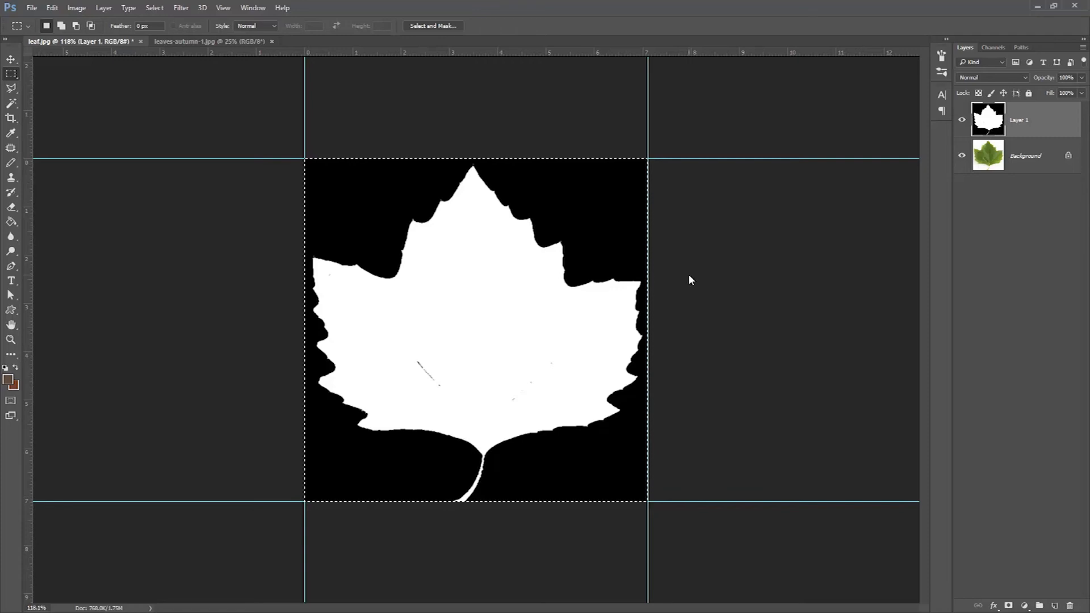
left_click(992, 47)
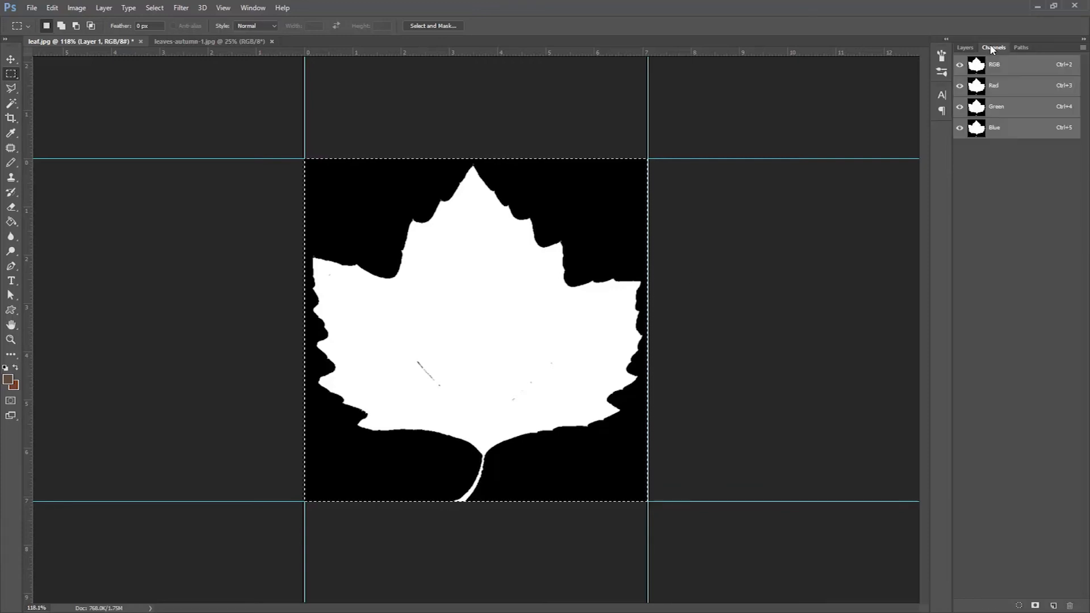
left_click(1082, 47)
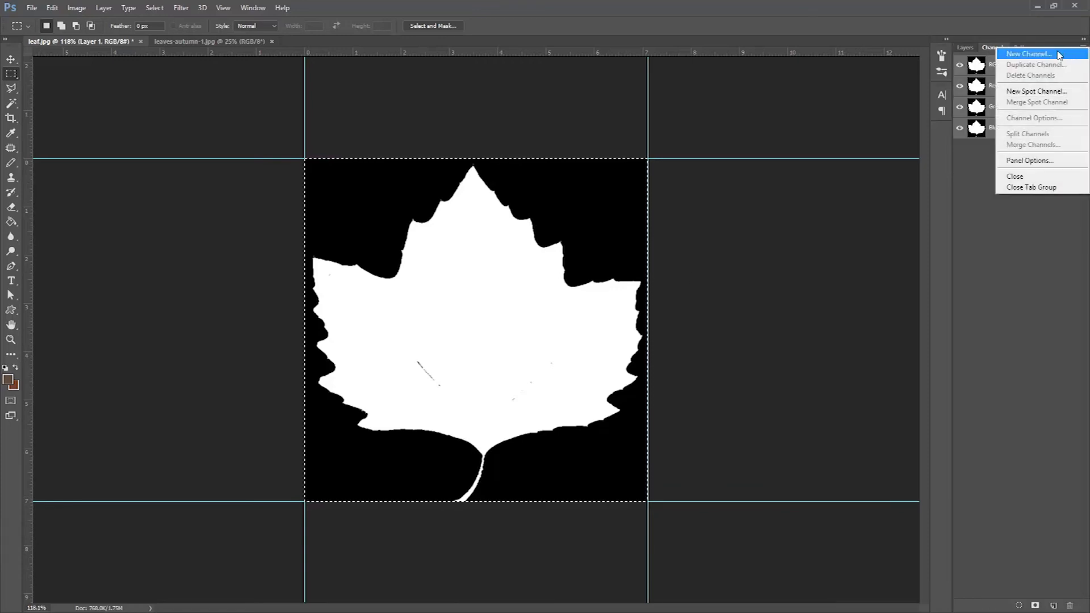
left_click(1038, 51)
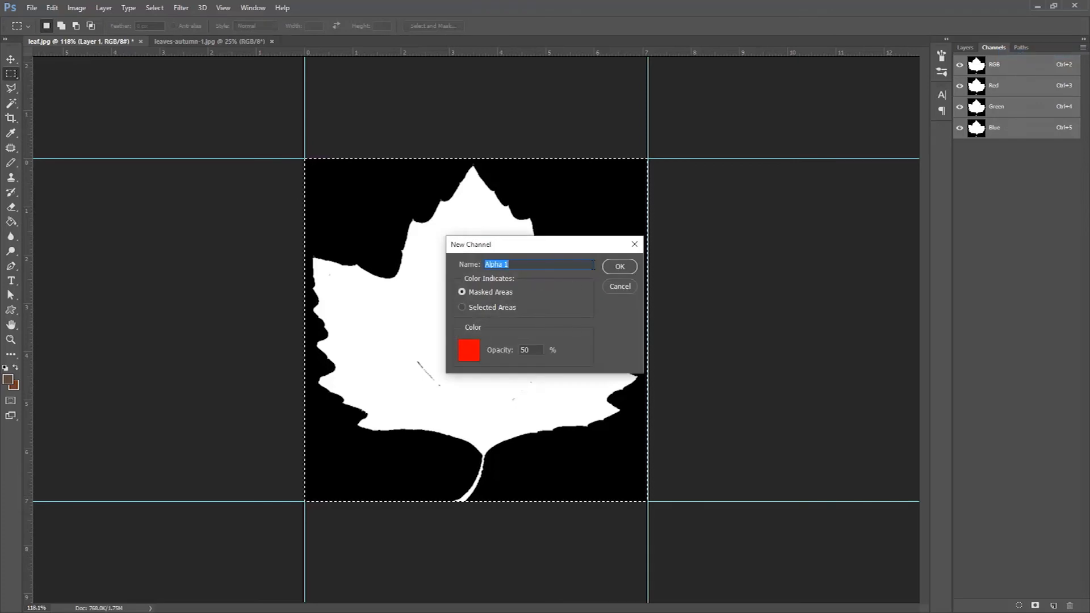
left_click(620, 266)
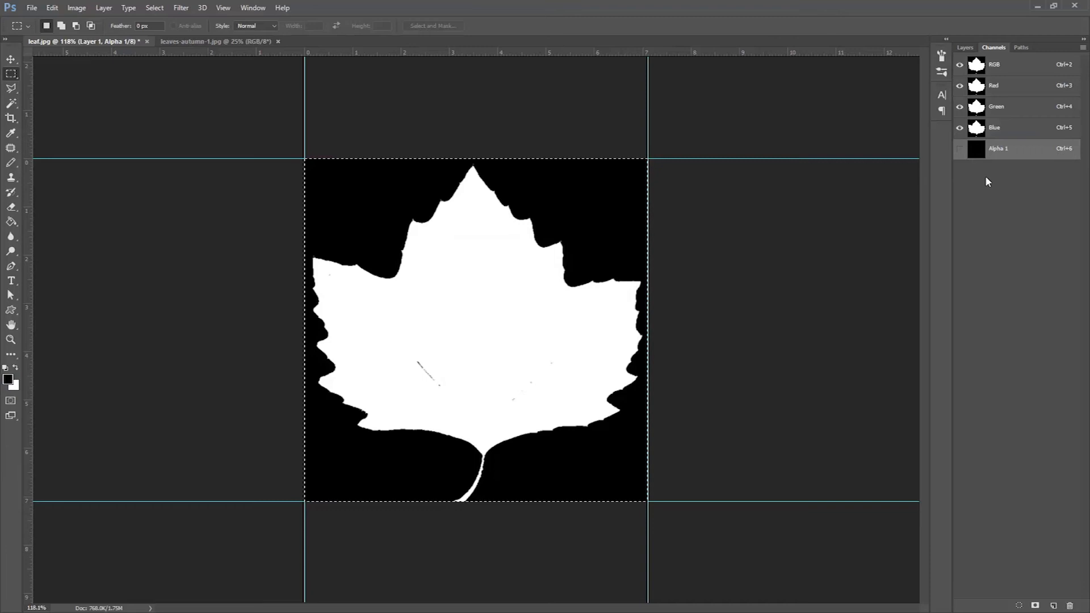
key("ctrl+v")
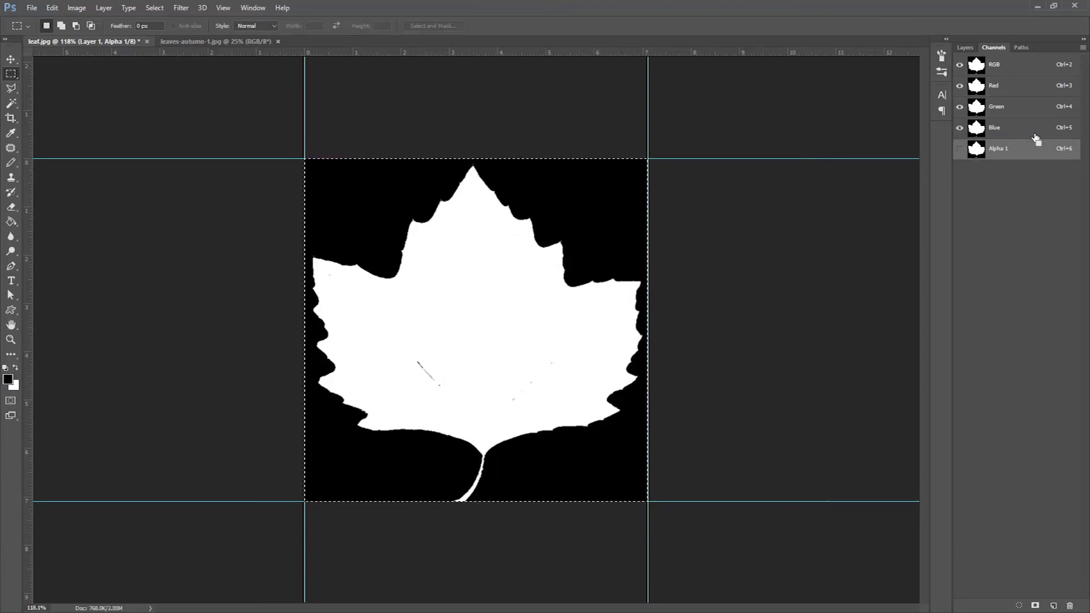
left_click(965, 48)
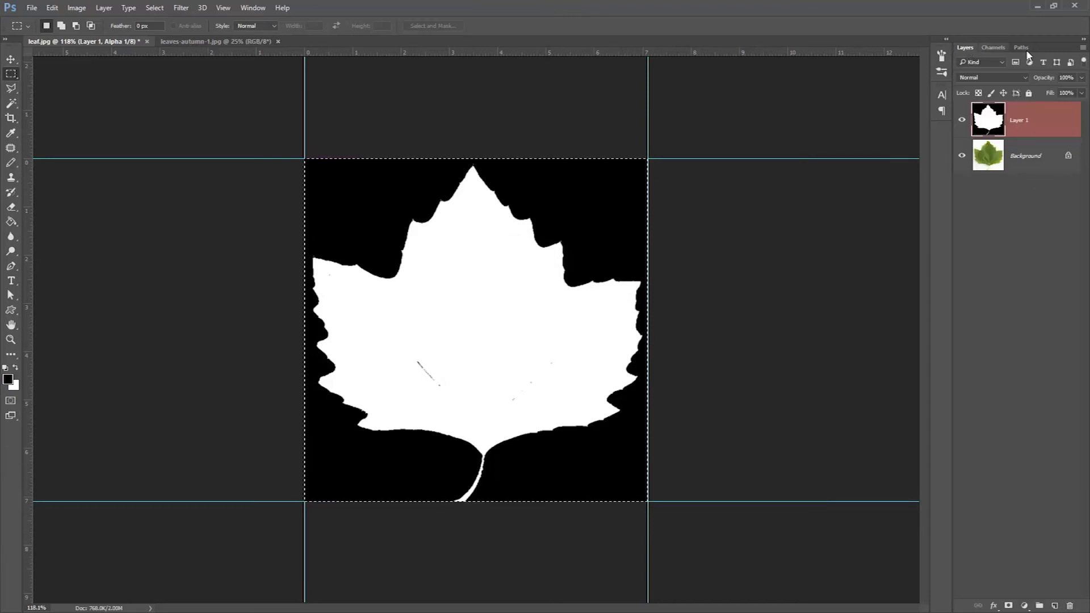
Reactivate the RGB composite channel and delete the black-and-white mask layer
left_click(993, 47)
left_click(999, 69)
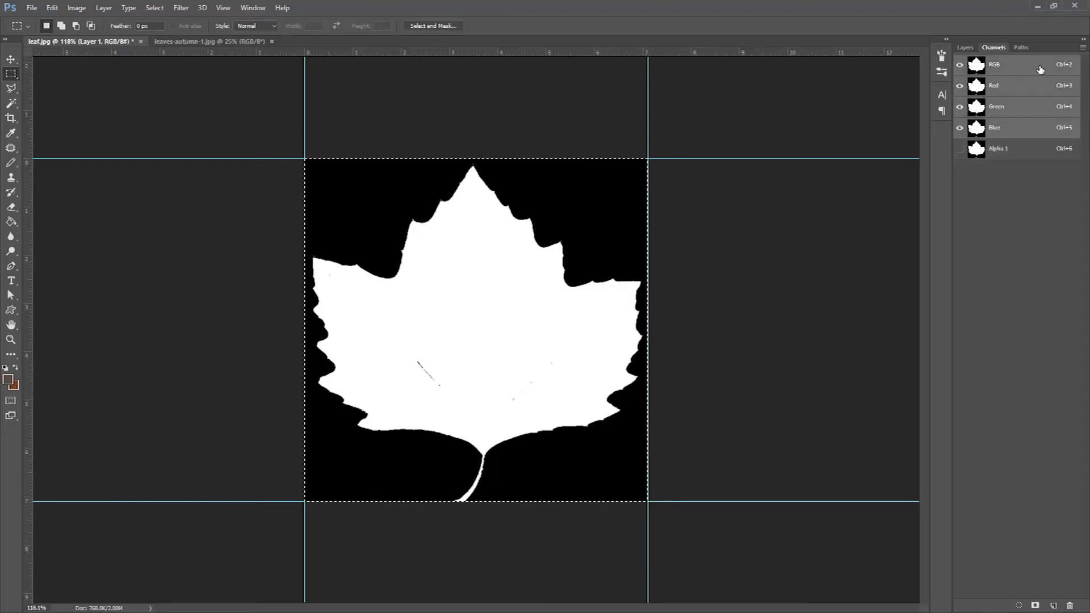
left_click(966, 47)
left_click_drag(1037, 122, 1070, 606)
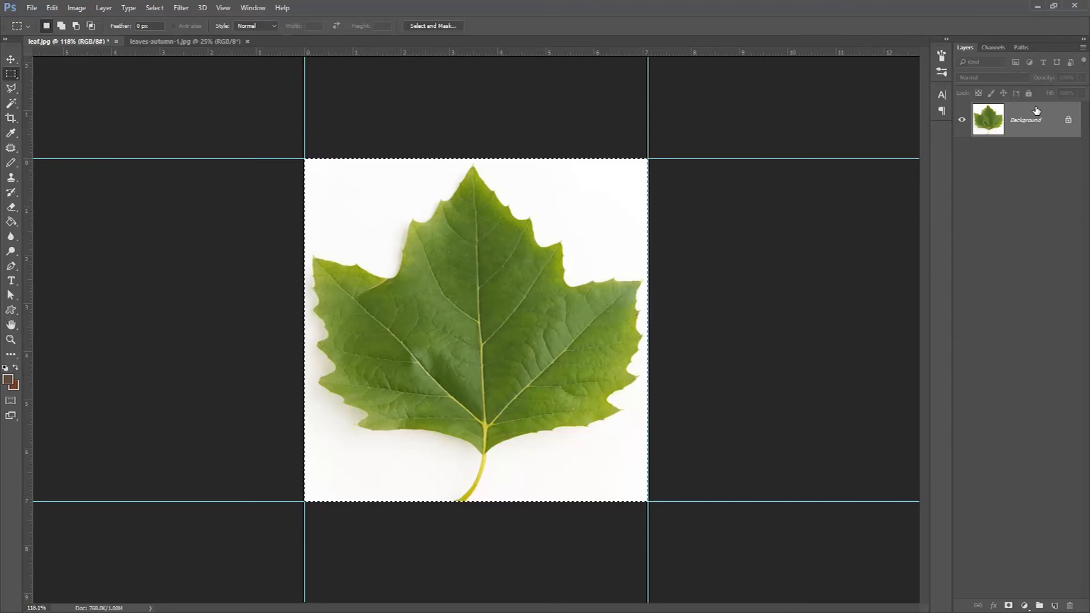
Duplicate the green leaf background onto a regular layer and delete the original Background layer
key("ctrl+j")
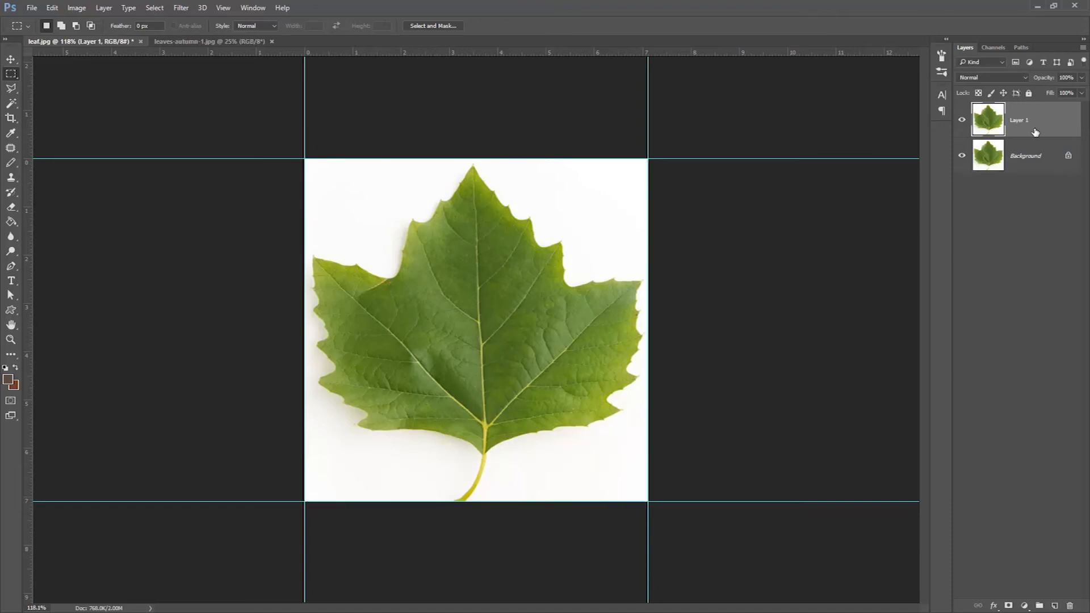
left_click_drag(1047, 157, 1070, 605)
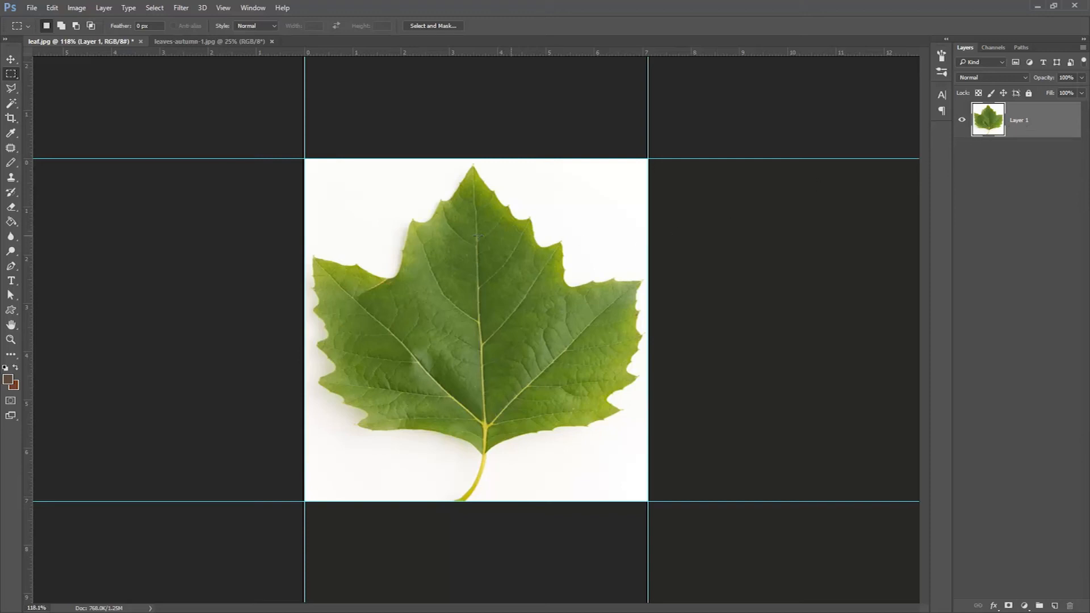
left_click(11, 222)
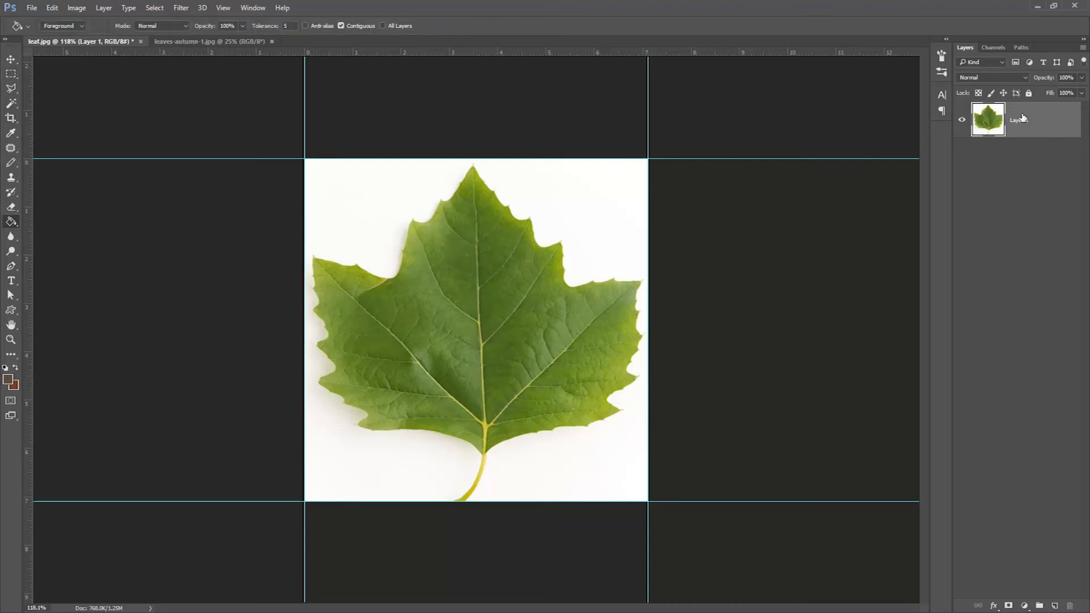
Desaturate the leaf layer and add a new empty layer in Normal mode at 100% opacity above it
left_click(77, 8)
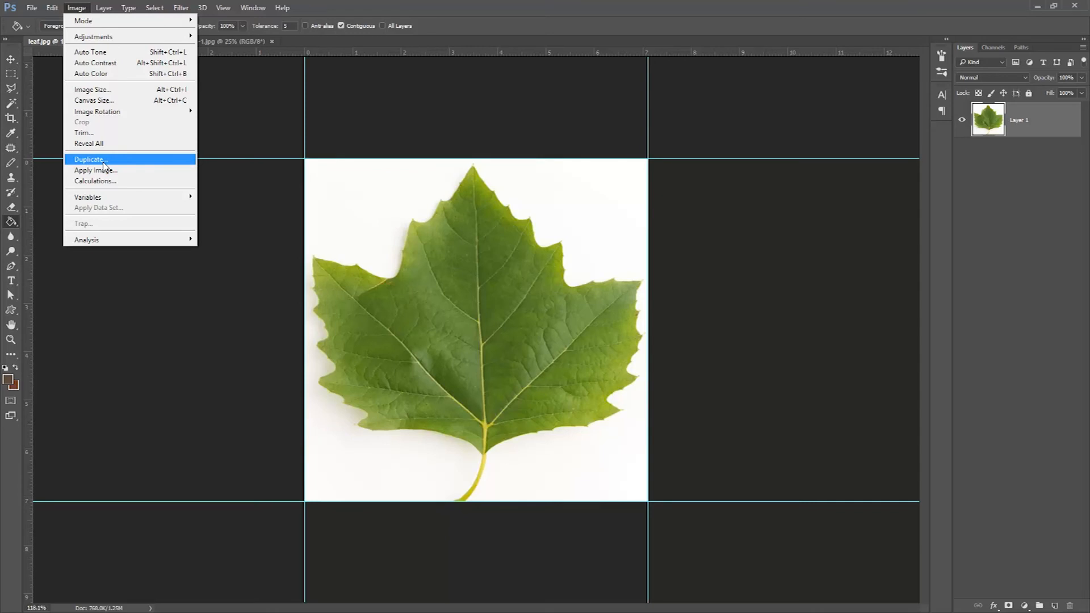
mouse_move(132, 36)
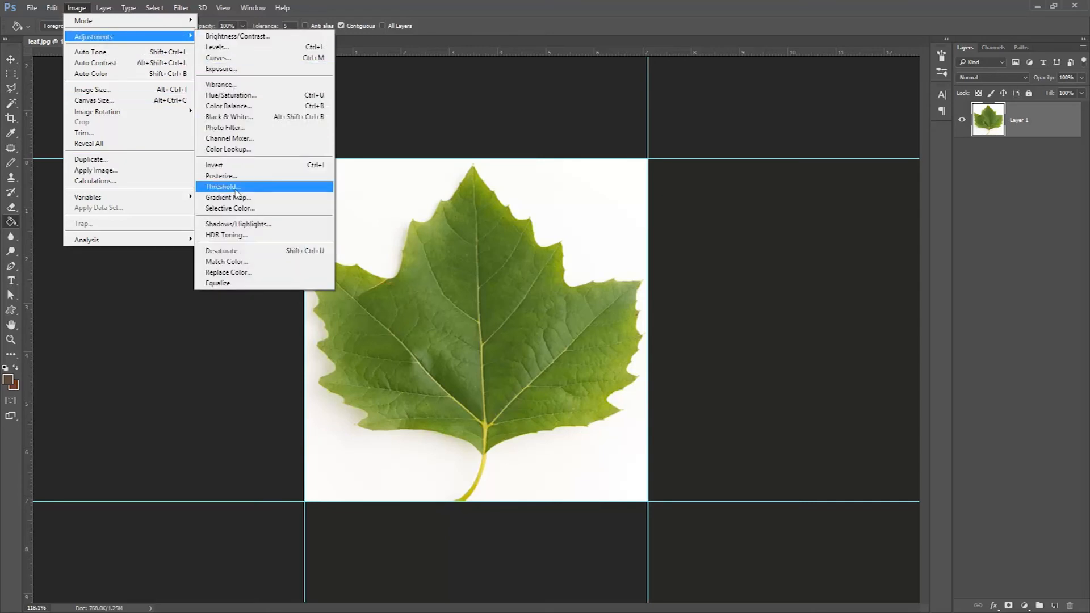
left_click(237, 257)
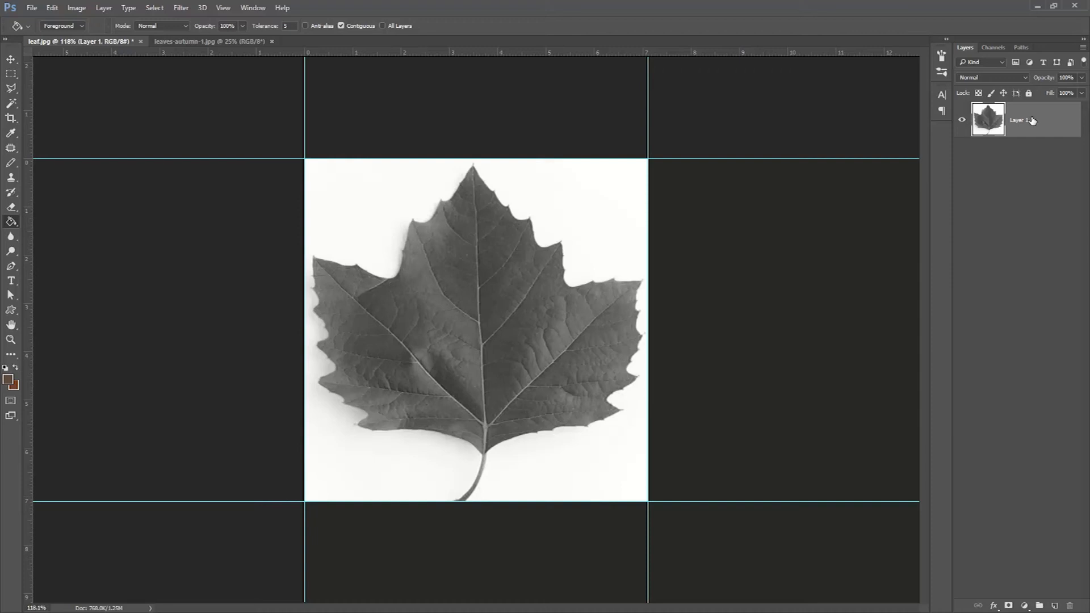
key("ctrl+shift+n")
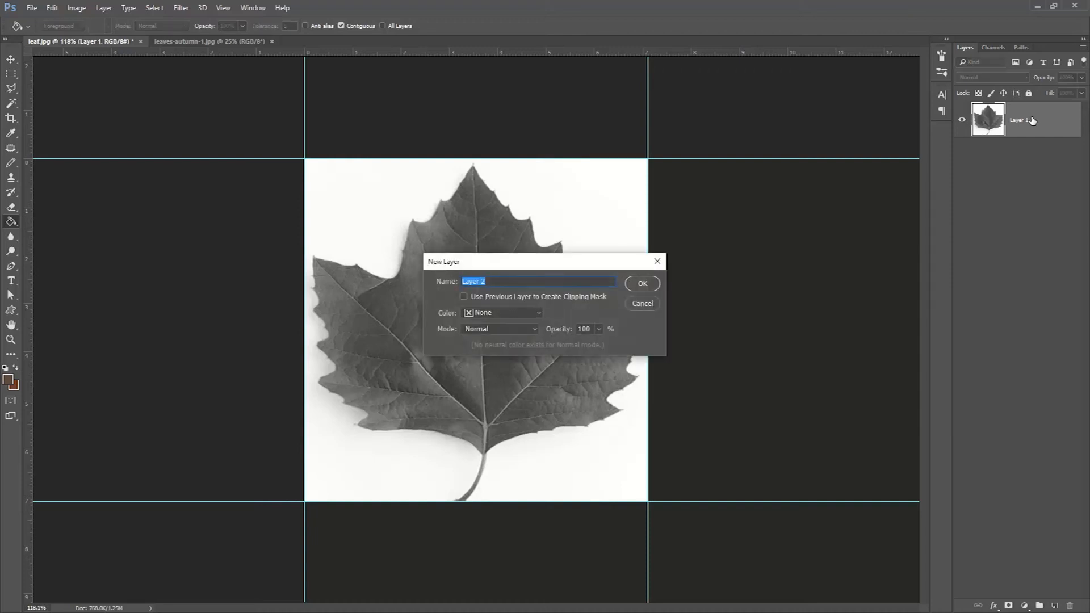
key("Return")
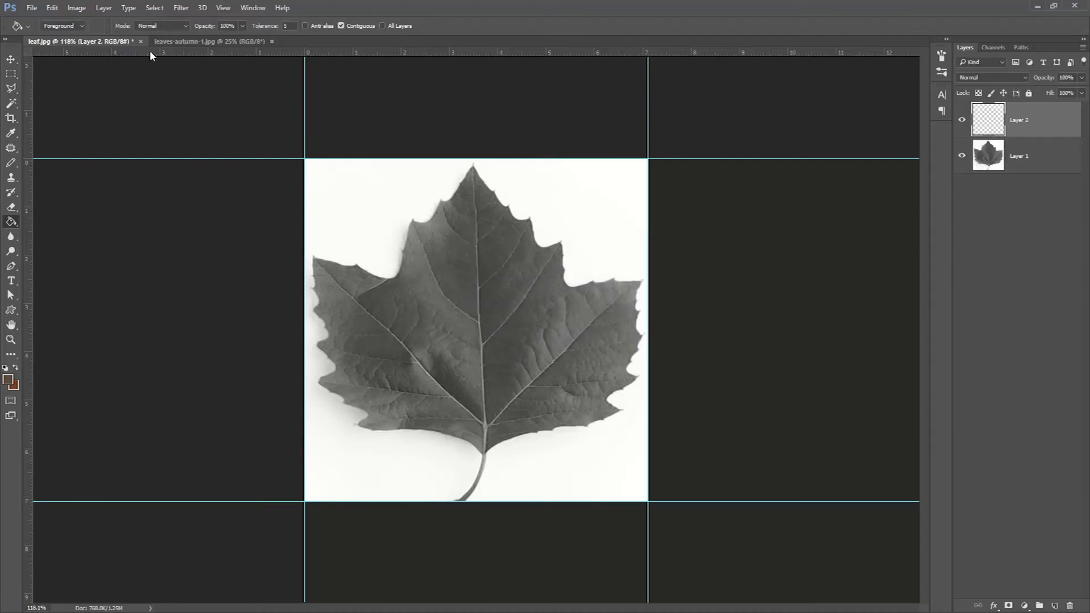
Sample a dark red as background colour and a lighter red as foreground colour from the leaves in leaves-autumn-1.jpg
left_click(182, 40)
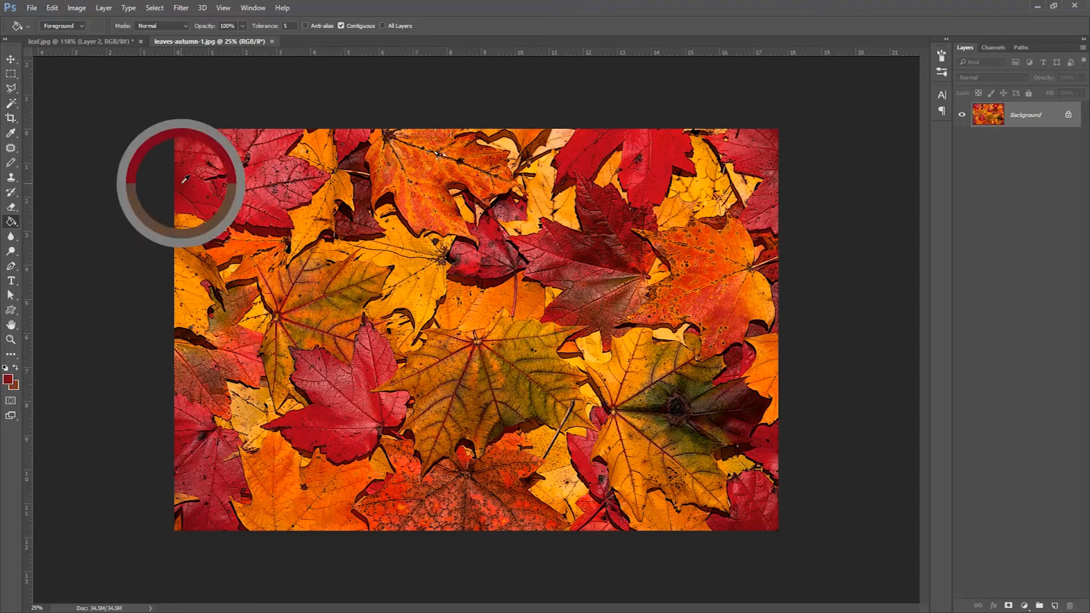
left_click(15, 368)
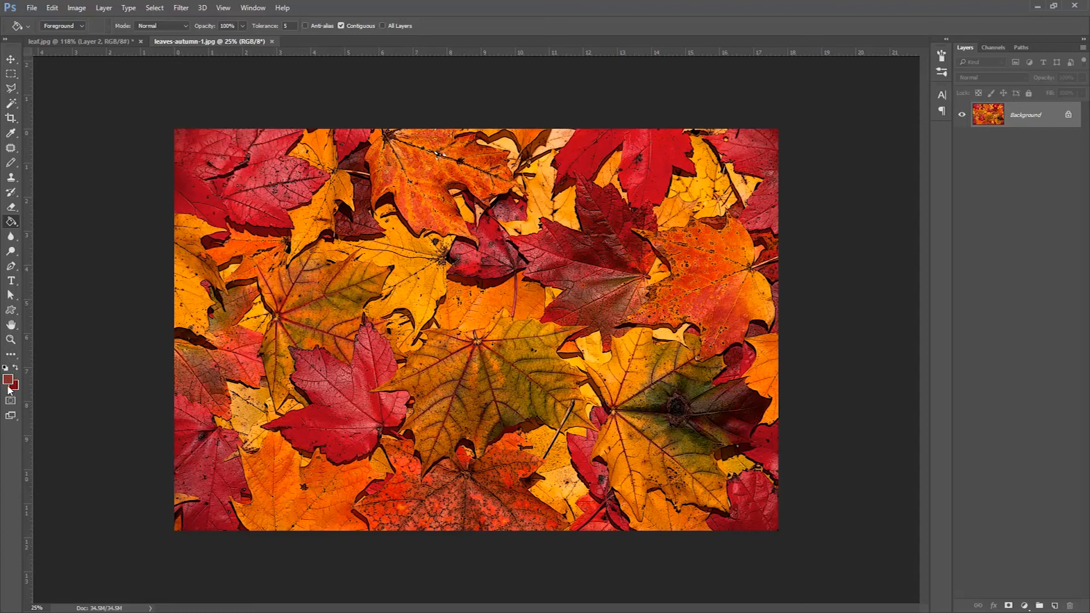
left_click(8, 379)
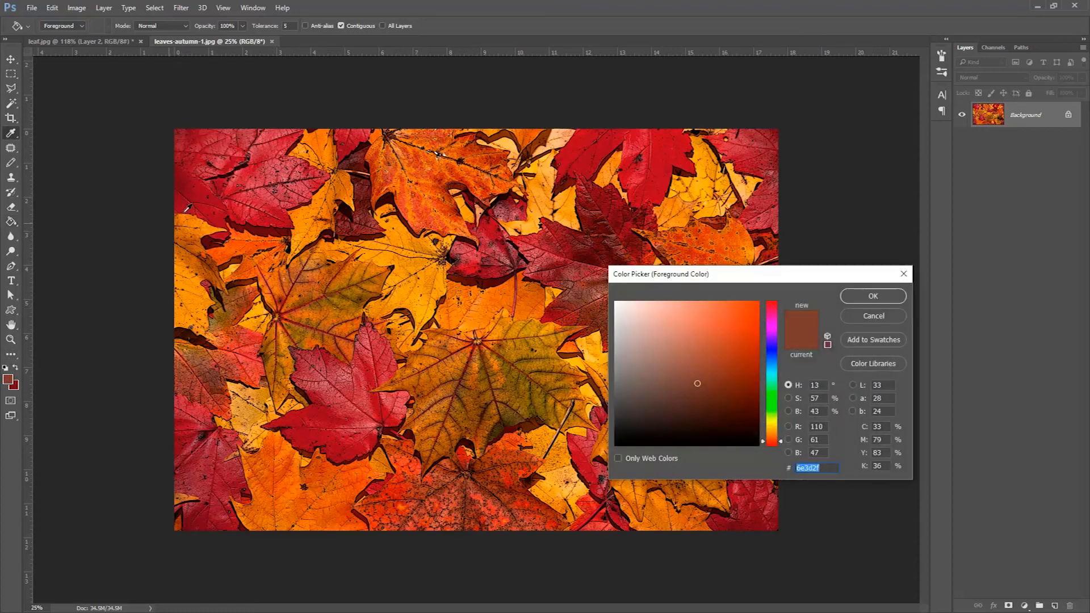
left_click(292, 168)
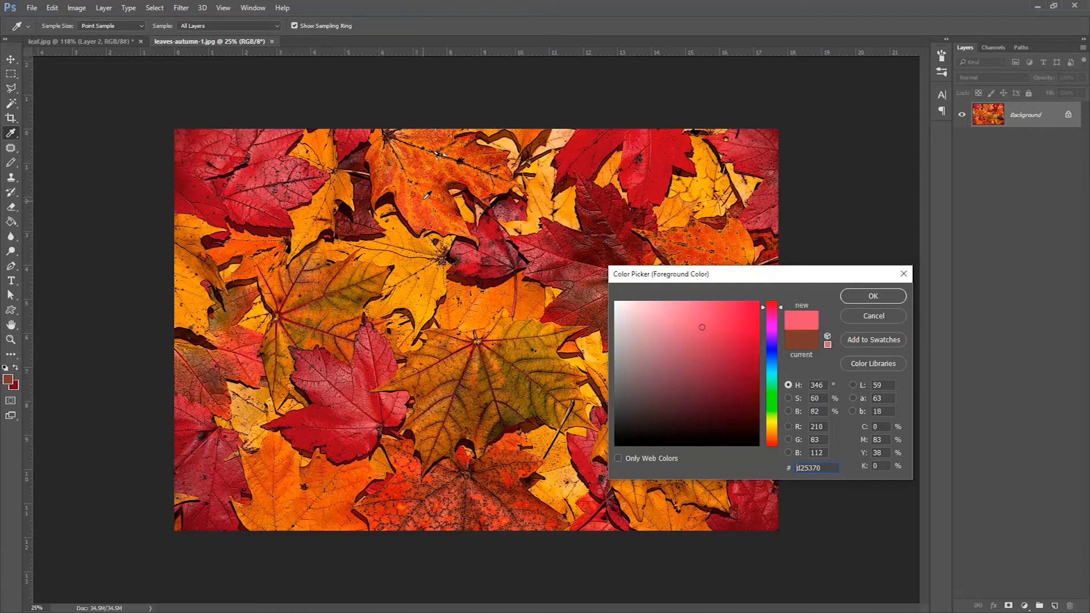
left_click_drag(746, 142, 747, 138)
left_click(882, 298)
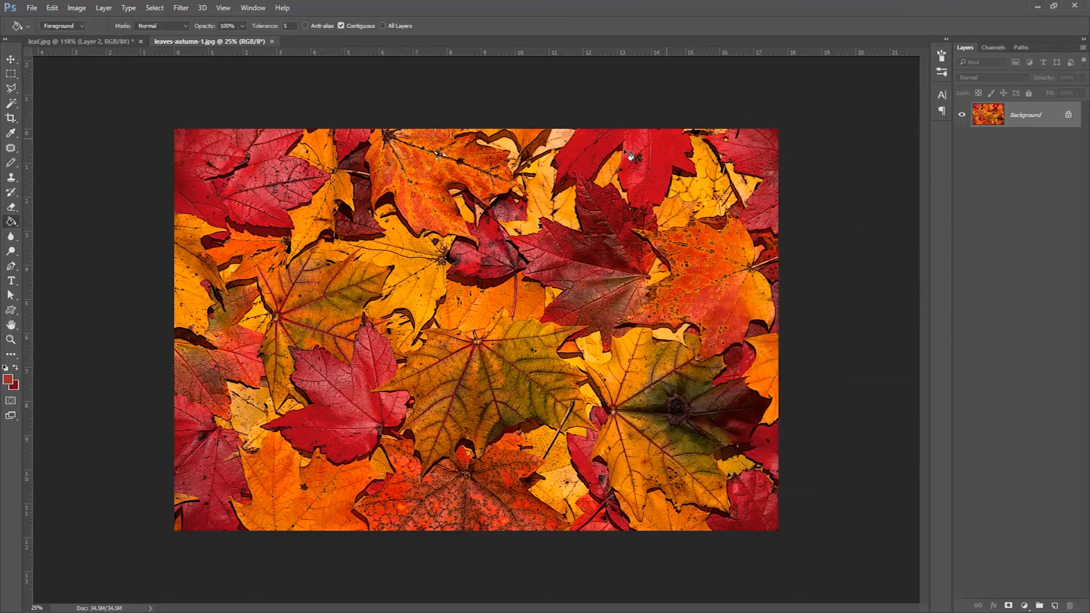
Return to leaf.jpg and set up the Gradient tool with the foreground-to-background preset and the radial style
left_click(85, 41)
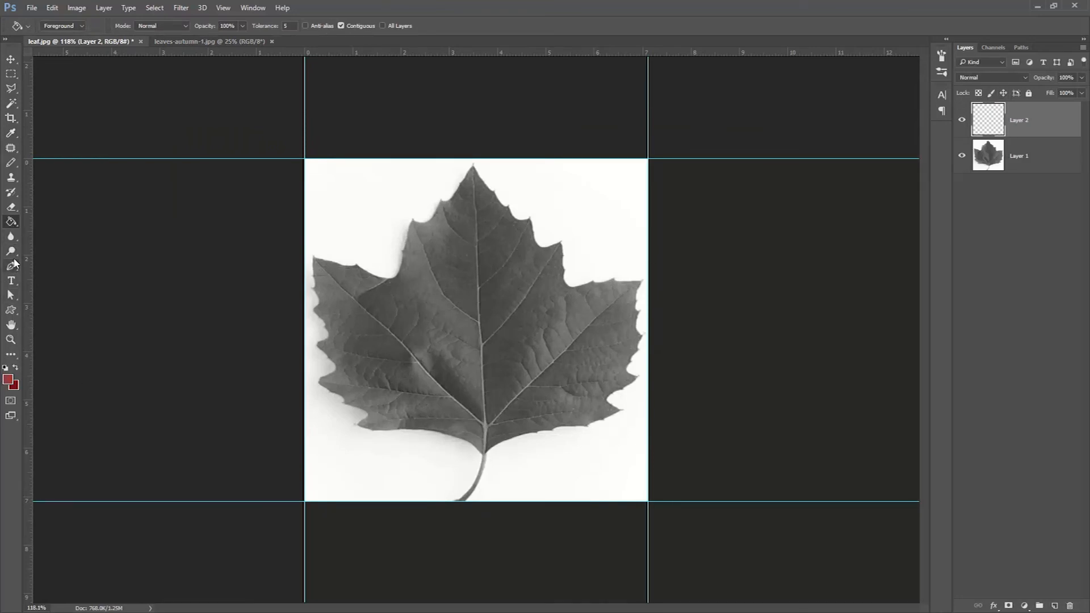
right_click(11, 222)
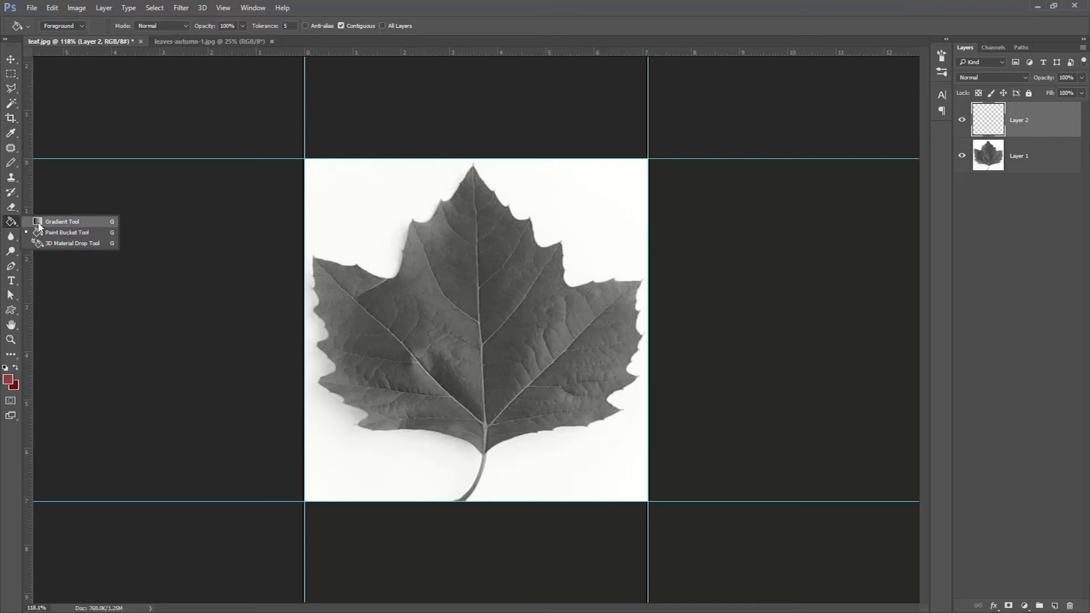
left_click(39, 222)
left_click(84, 26)
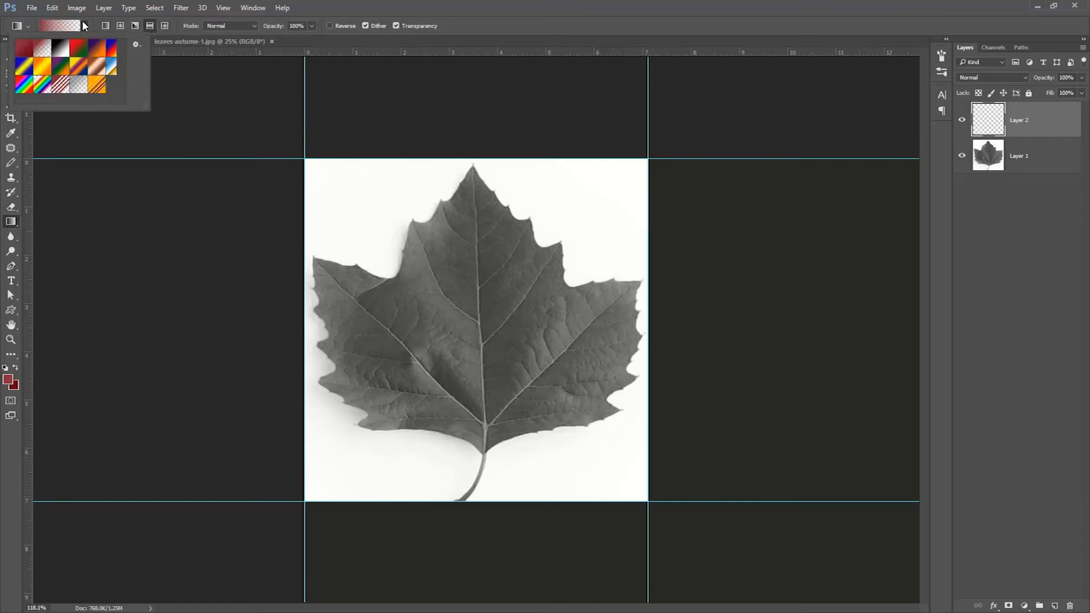
left_click(25, 48)
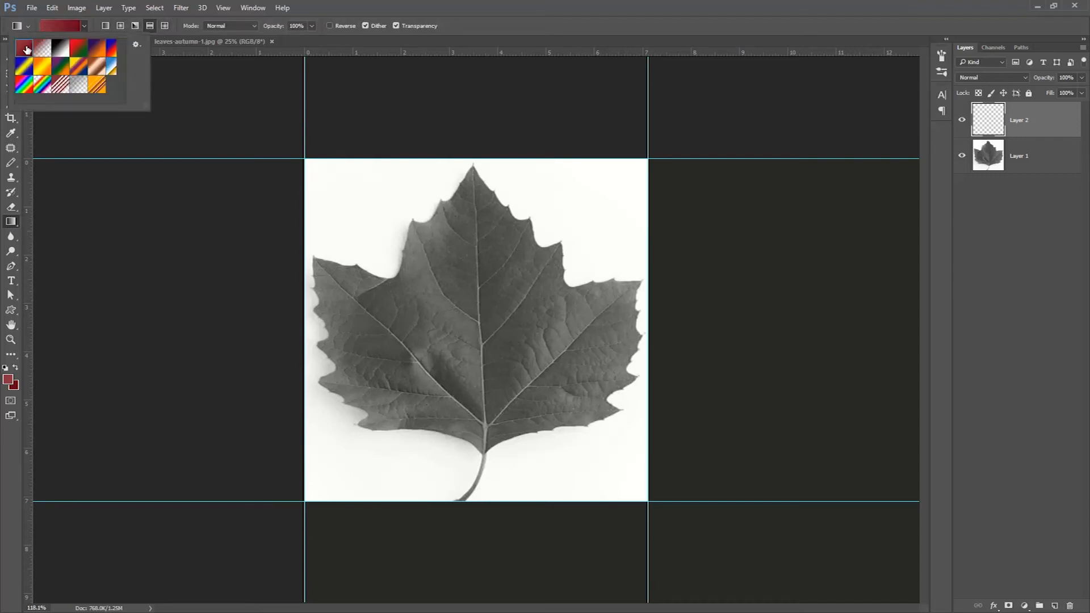
left_click(26, 49)
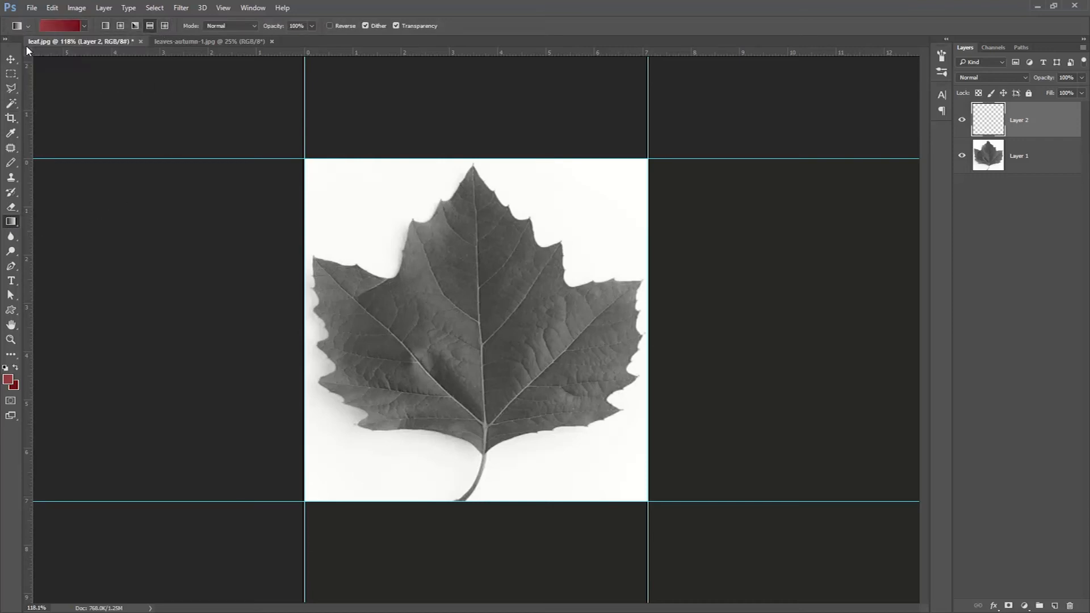
left_click(121, 27)
Try a radial gradient on the empty layer, undo it, and redraw it reversed from the leaf's lower centre out to its side edge
left_click_drag(482, 352, 292, 352)
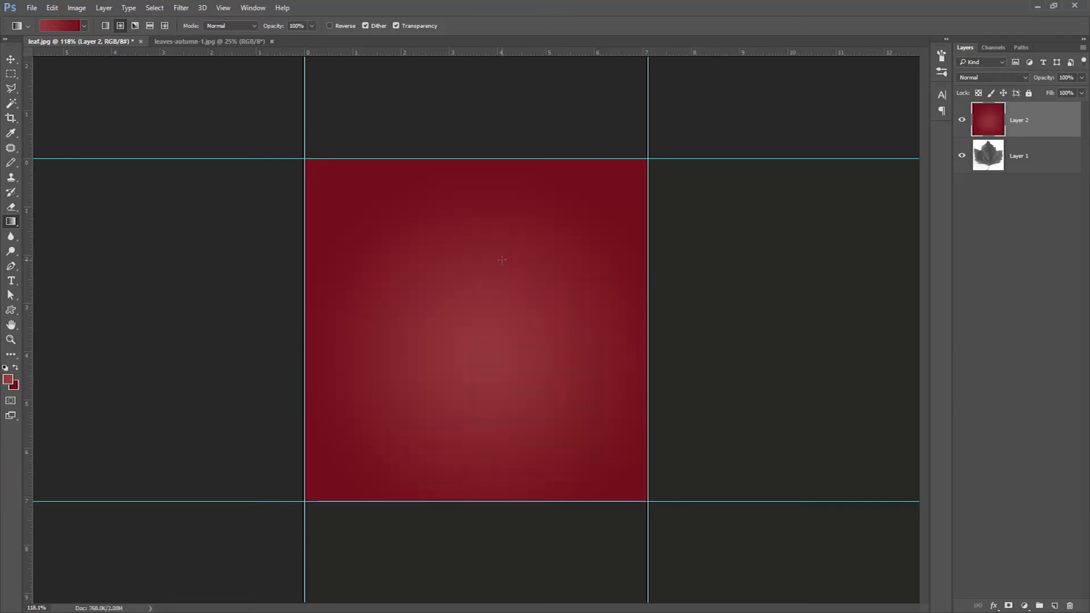
key("ctrl+z")
left_click(342, 28)
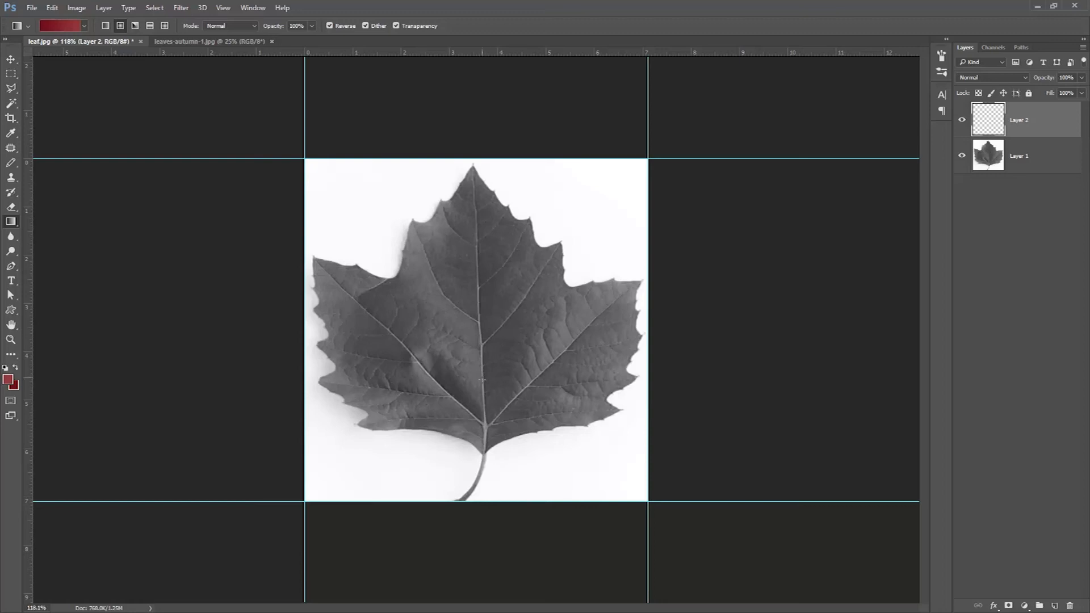
left_click_drag(484, 386, 301, 379)
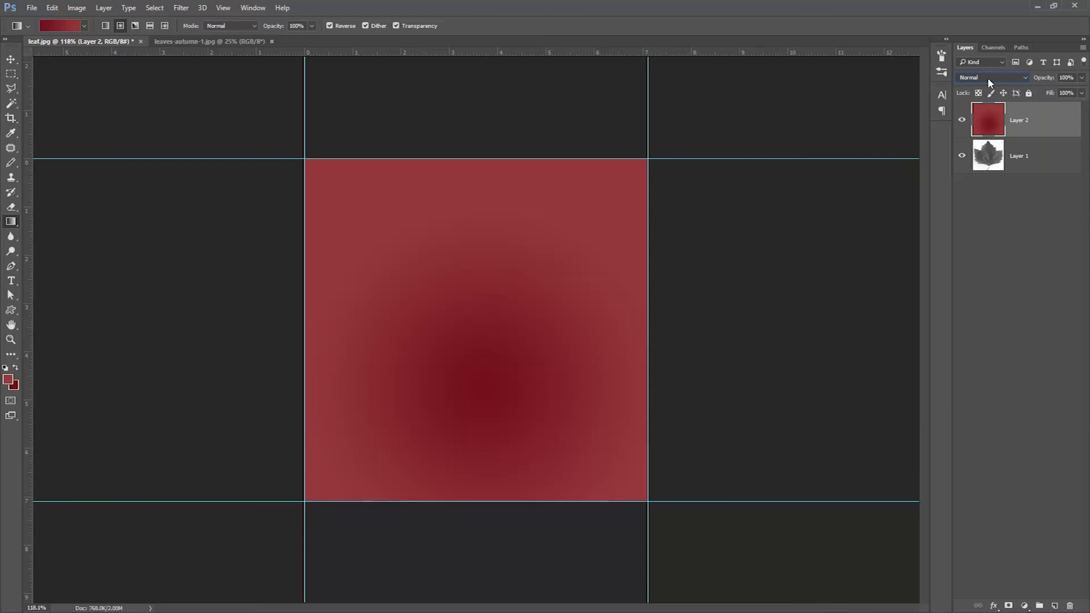
Cycle through the gradient layer's blending modes and set it to Overlay
scroll(986, 77, "down", 2)
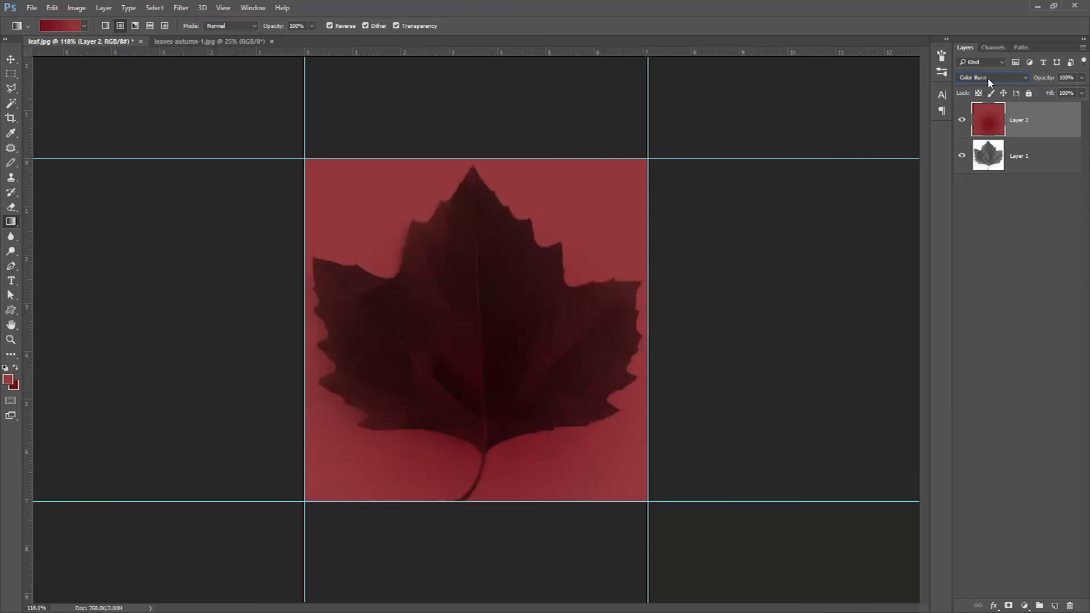
scroll(986, 78, "down", 3)
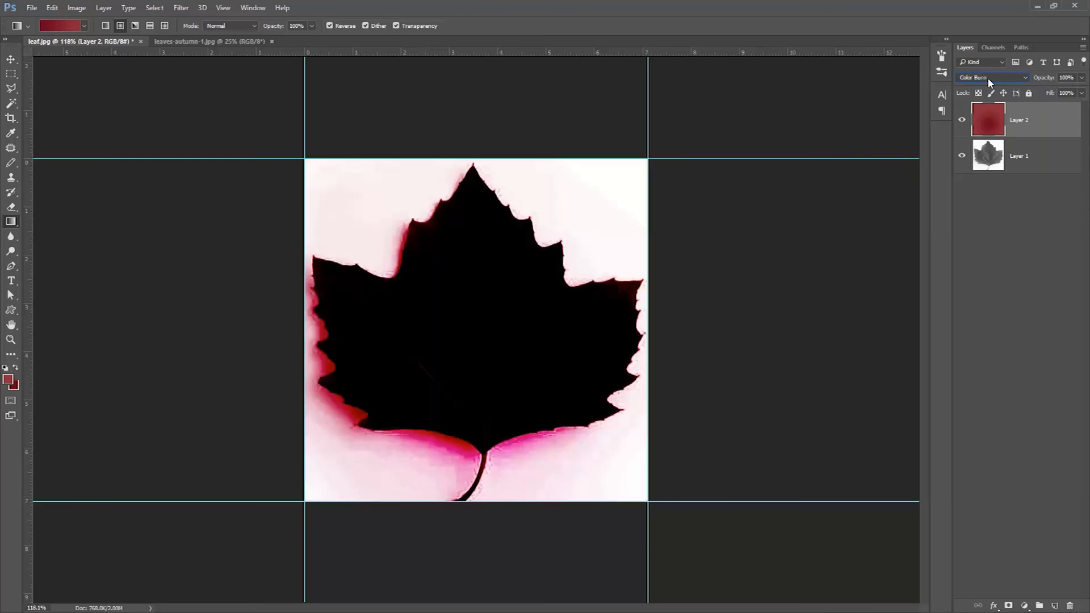
scroll(988, 80, "down", 3)
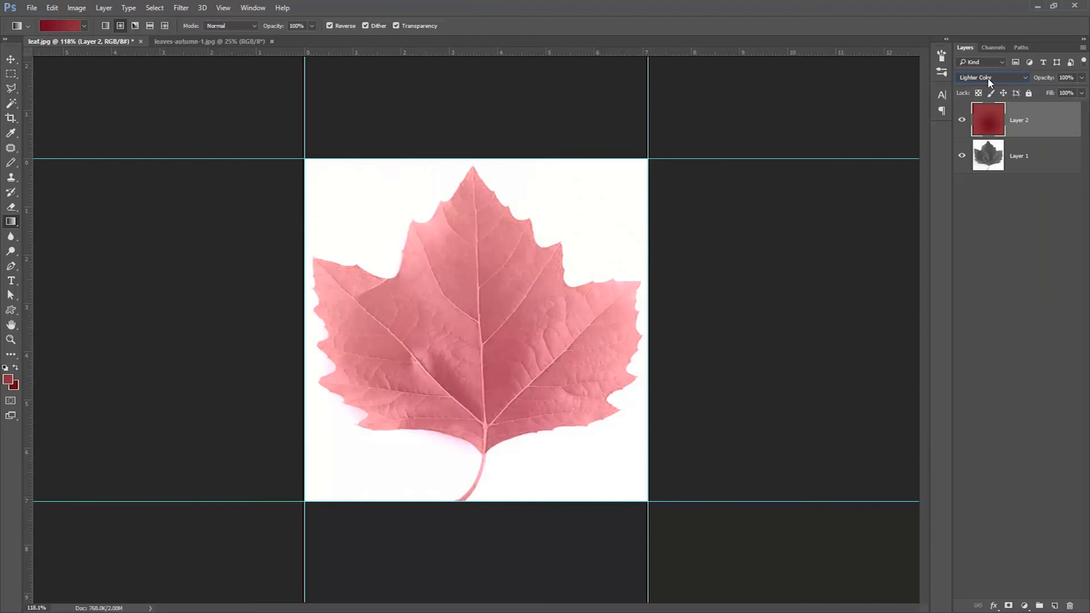
scroll(987, 80, "down", 1)
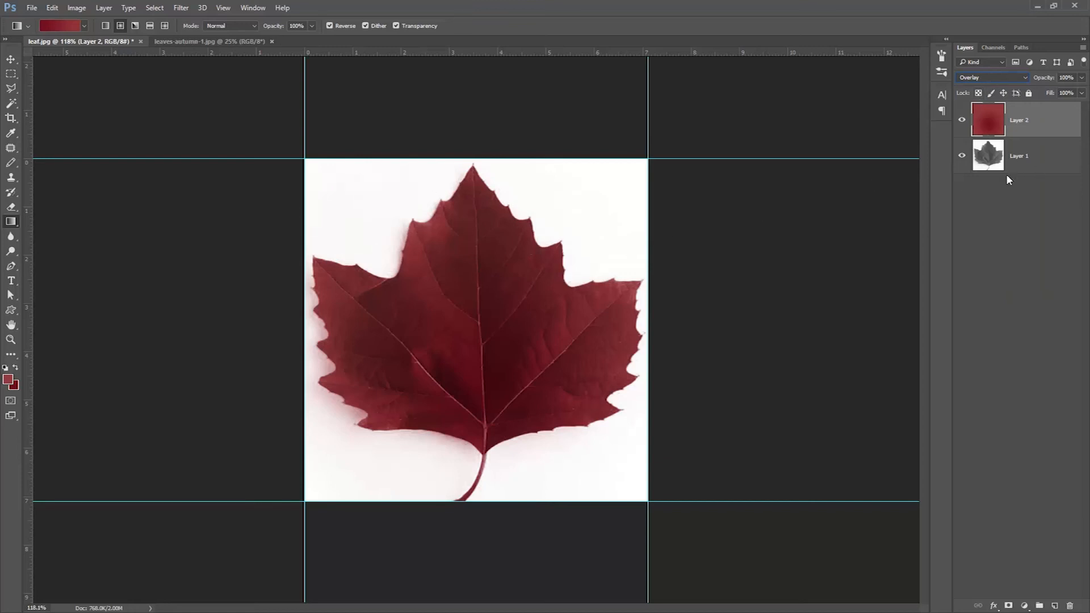
Select the white background around the leaf on the grey leaf layer with Color Range, using sampled colors and maximum fuzziness
left_click(1044, 164)
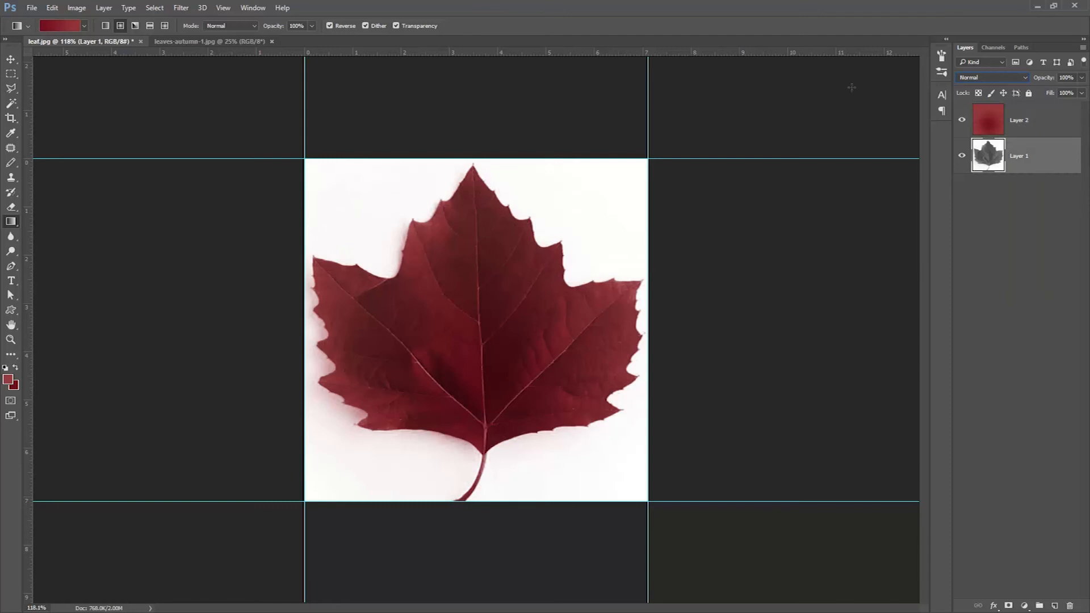
left_click(153, 8)
left_click(189, 119)
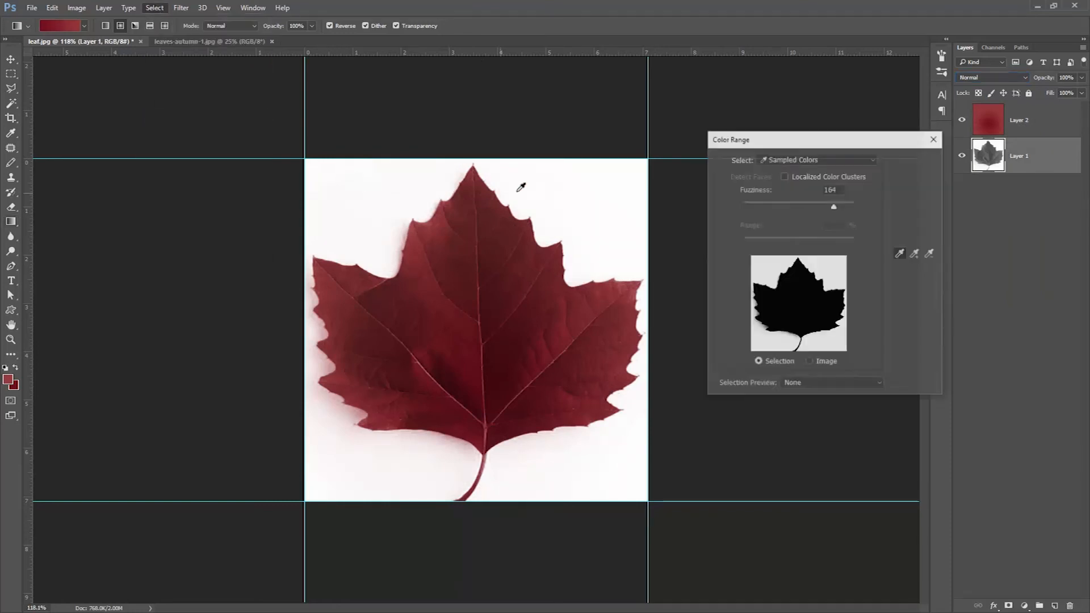
left_click(573, 184)
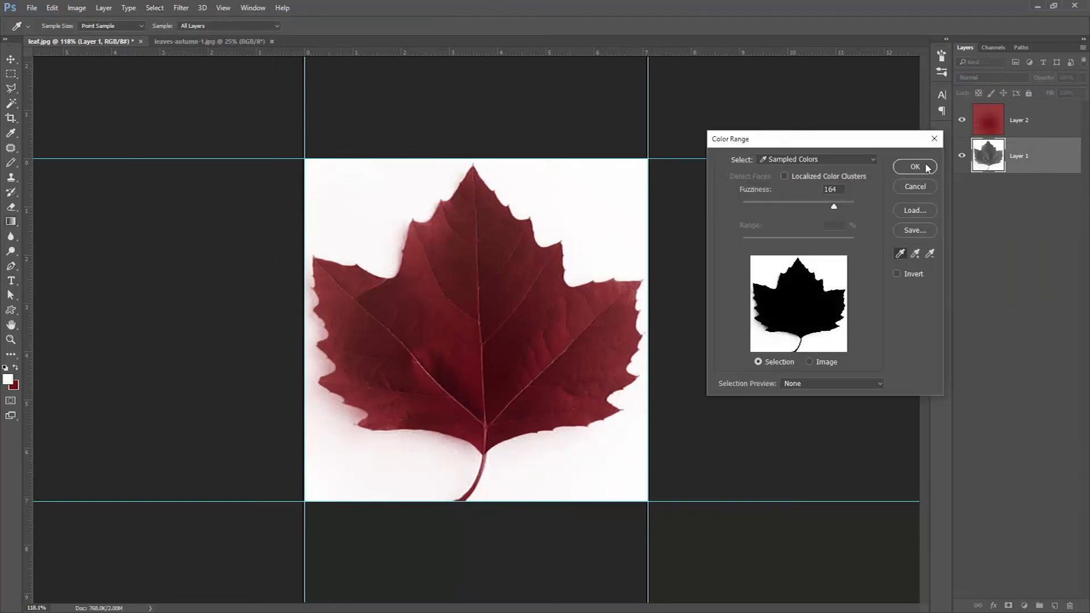
left_click_drag(833, 206, 874, 202)
left_click(898, 166)
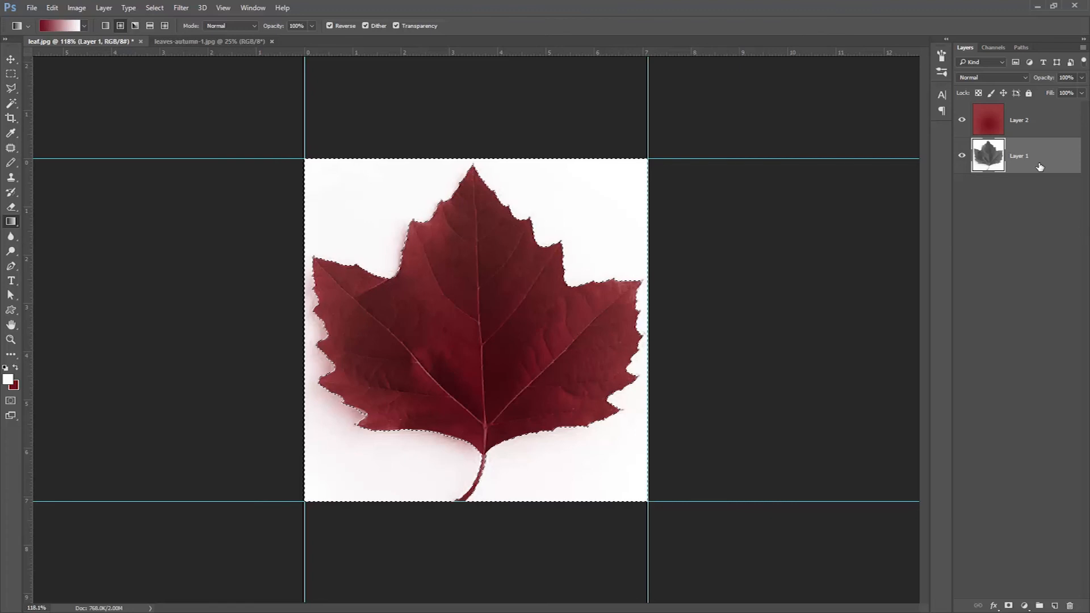
Add a new layer above the grey leaf, try a radial gradient in the selected background area, and undo the gradient
key("ctrl+shift+n")
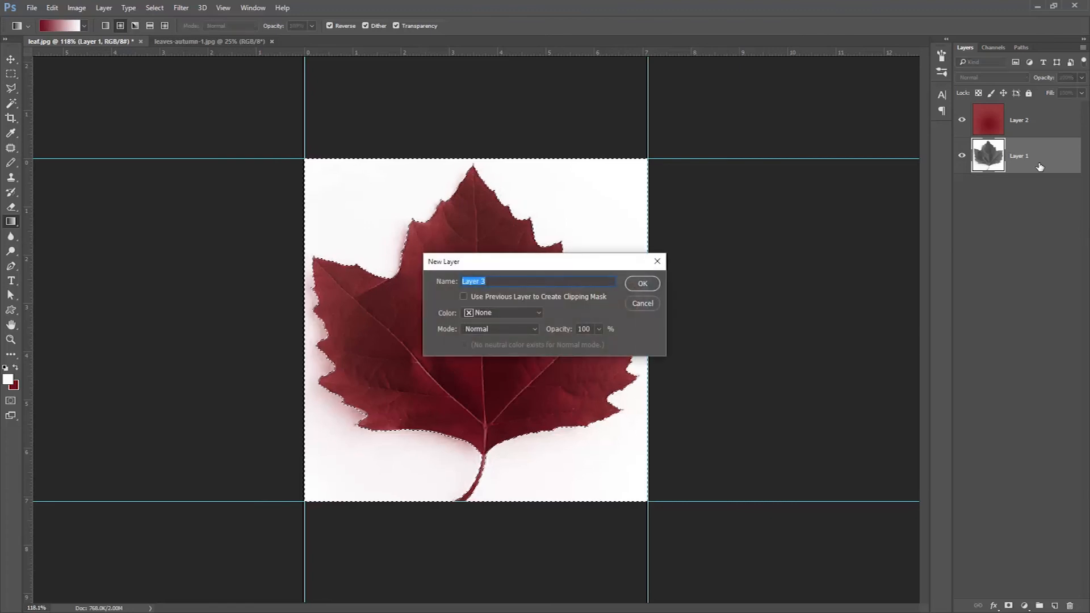
key("Return")
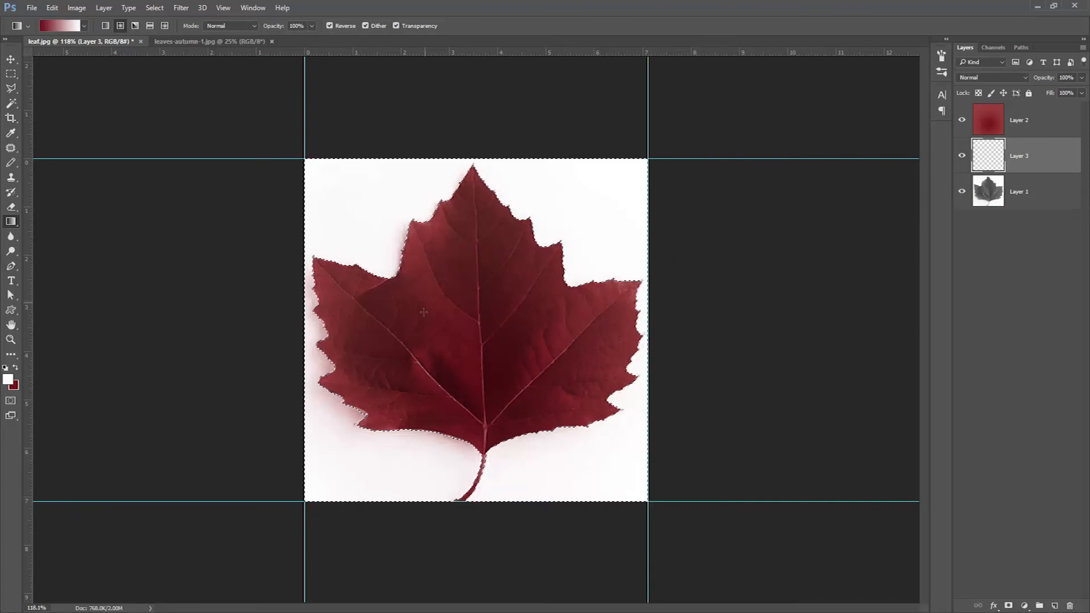
left_click_drag(340, 373, 301, 390)
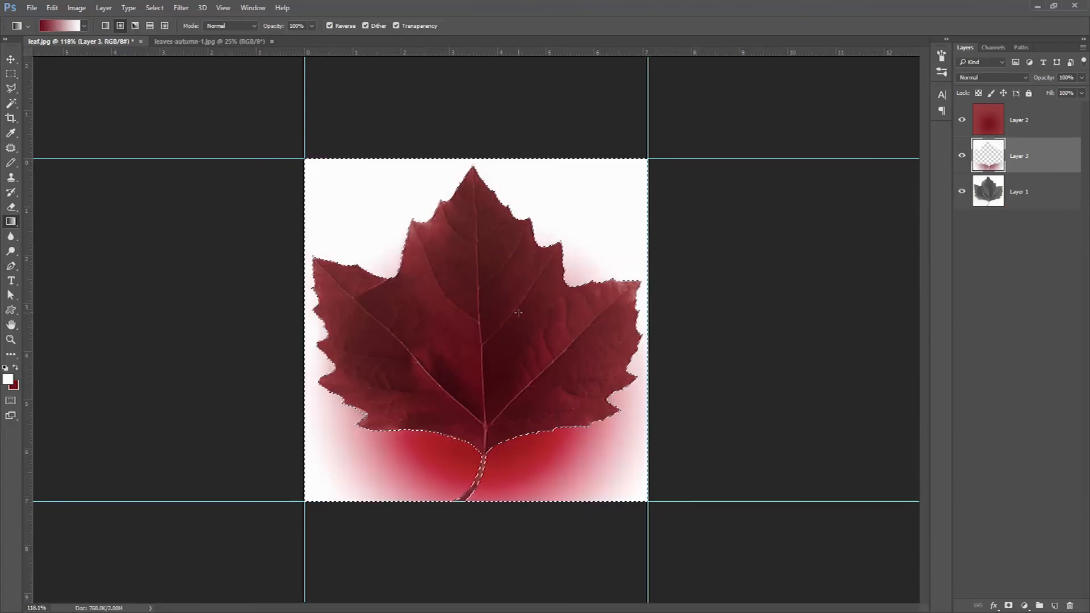
key("ctrl+z")
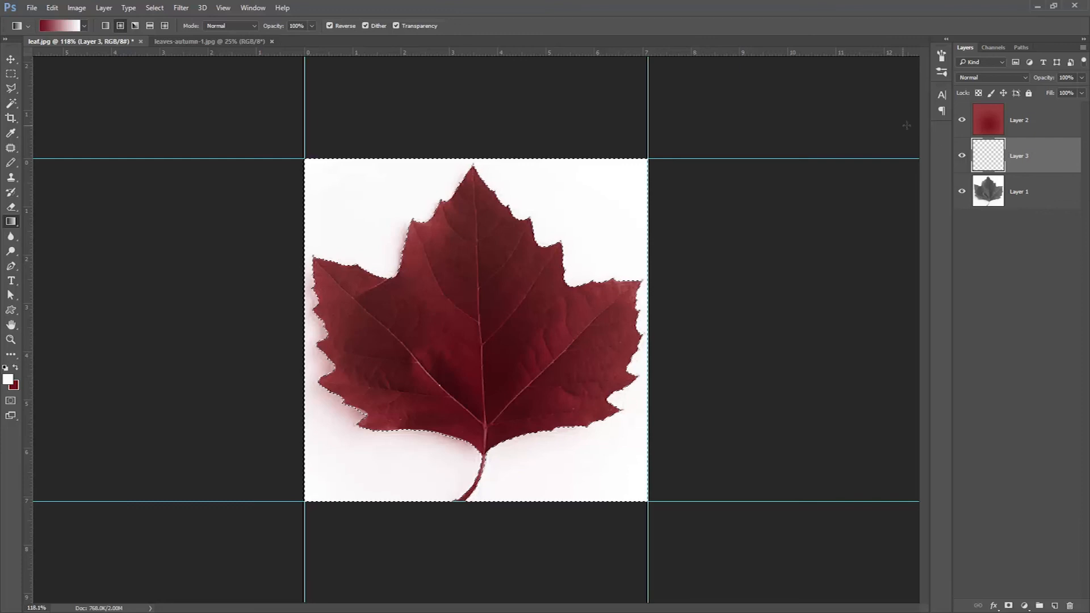
Try a radial gradient on the empty layer with the red layer hidden, undo it, and show the red layer again
left_click(961, 120)
left_click(962, 120)
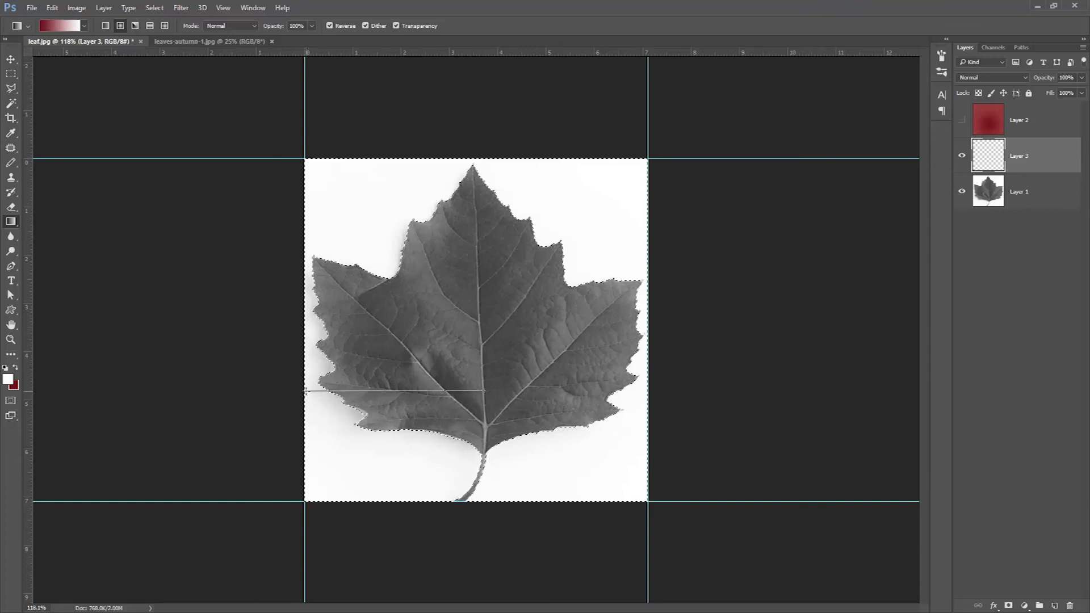
left_click_drag(305, 391, 306, 391)
key("ctrl+z")
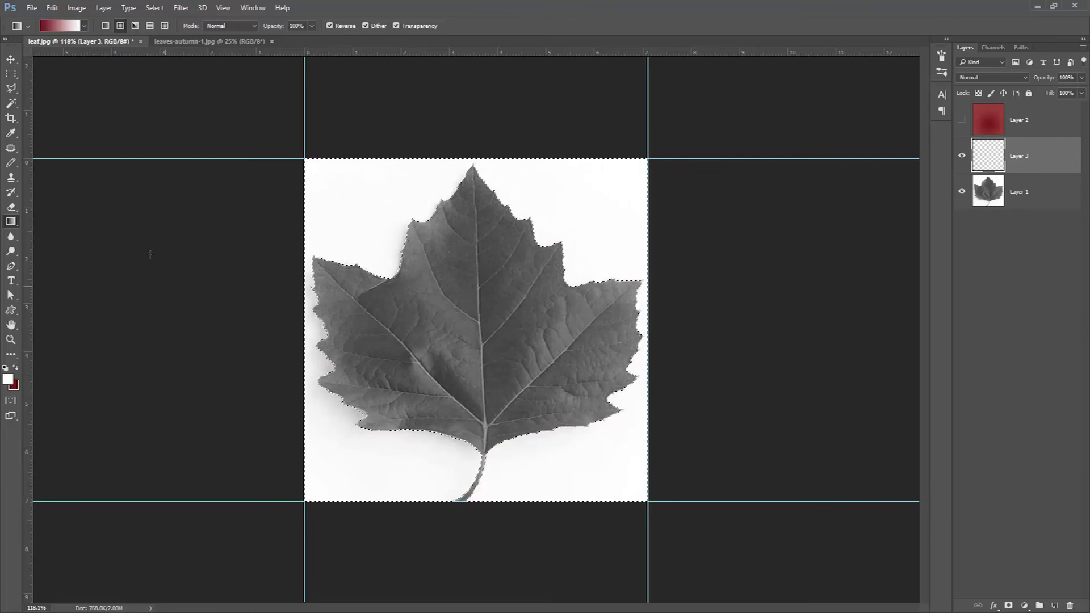
left_click(962, 120)
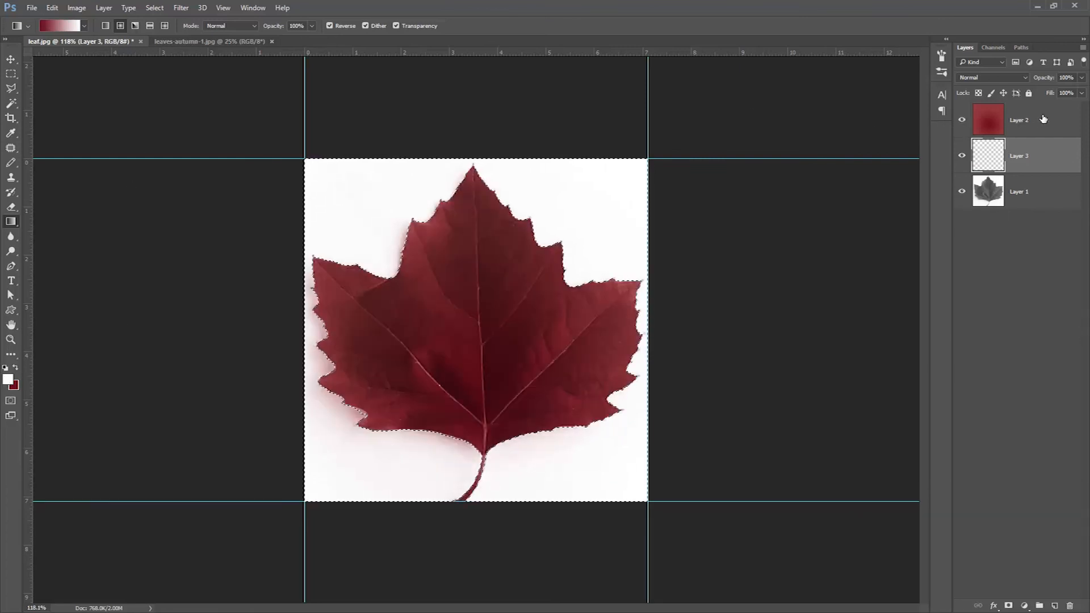
Set the red gradient layer's blending mode to Normal and sample its outer red (#8c2e3c) as the foreground color
left_click(1030, 119)
left_click(991, 77)
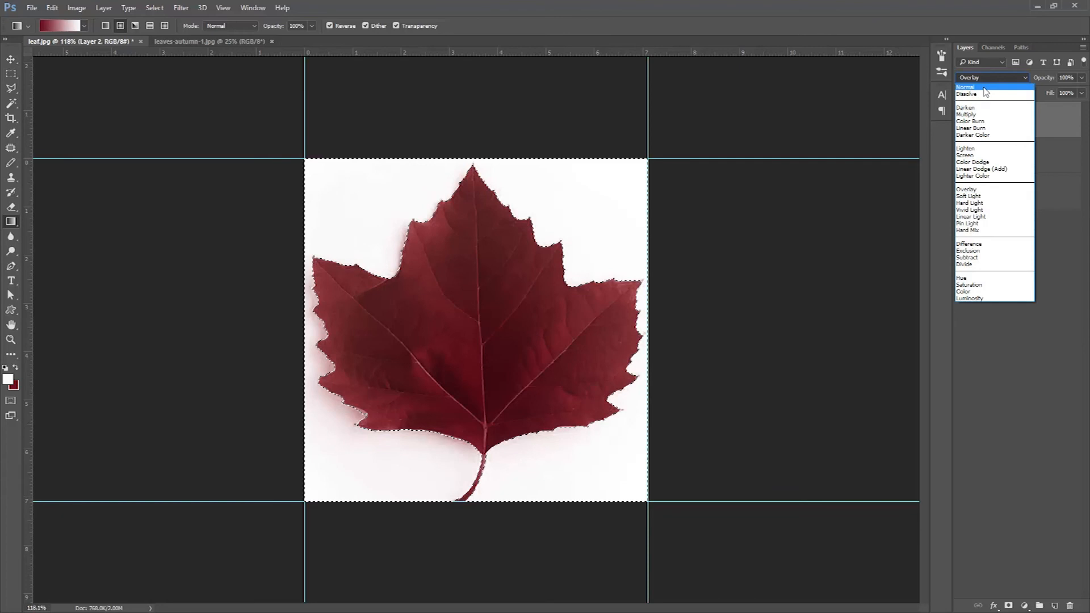
left_click(984, 88)
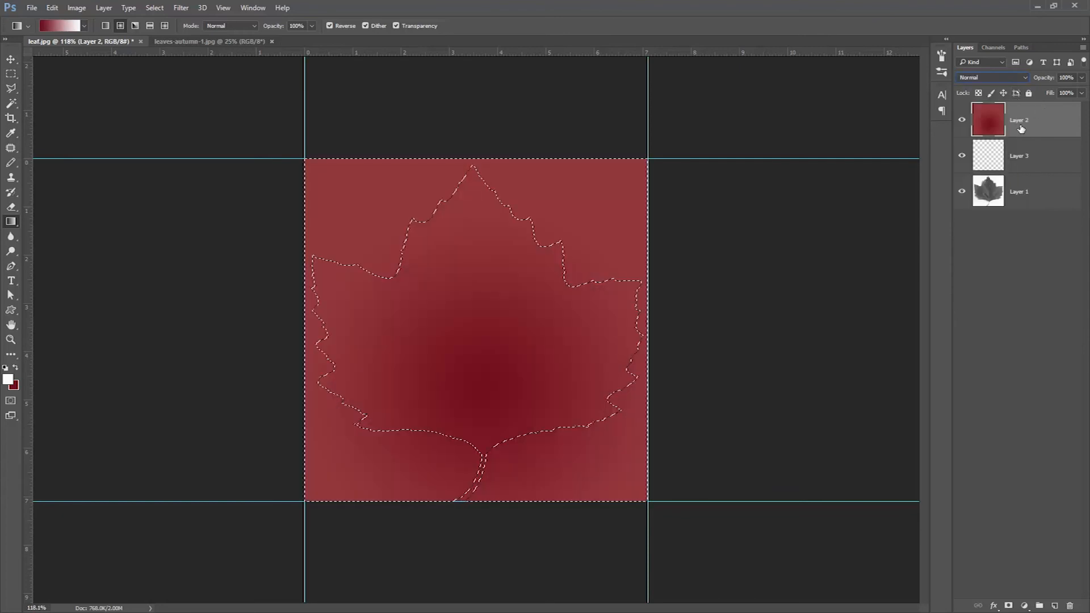
left_click(8, 378)
left_click(313, 158)
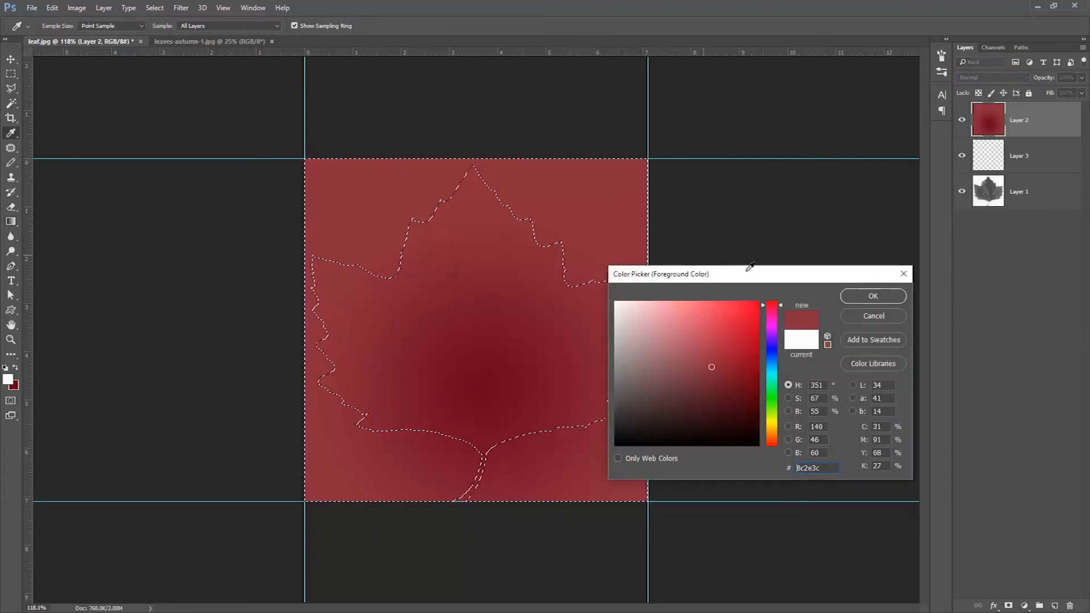
left_click(873, 296)
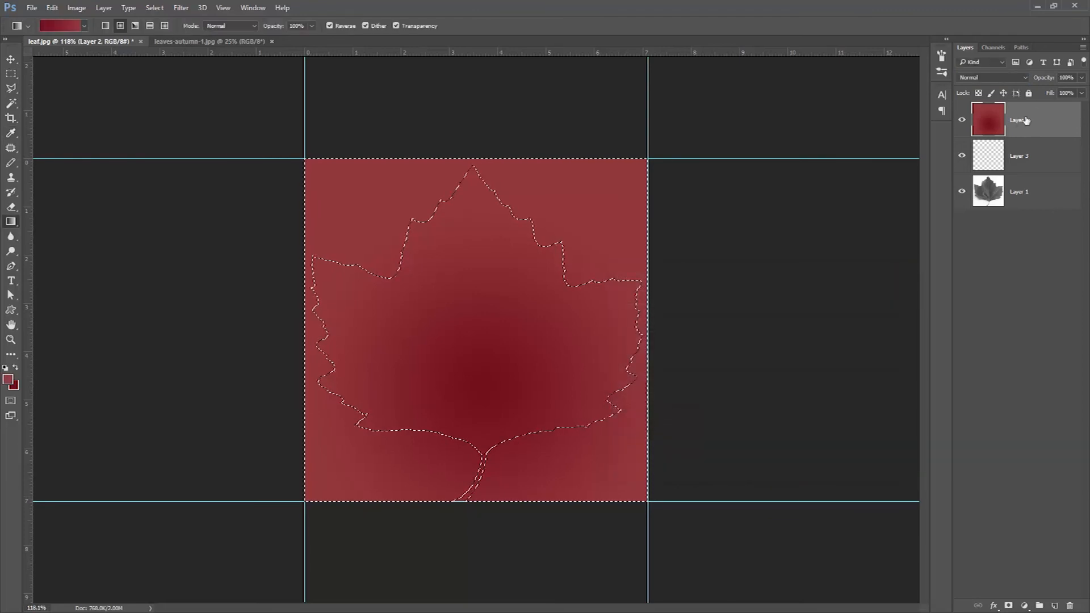
Hide the red gradient layer and fill the selected background on Layer 3 with a radial gradient from the leaf's lower centre towards its side edge
left_click(1050, 156)
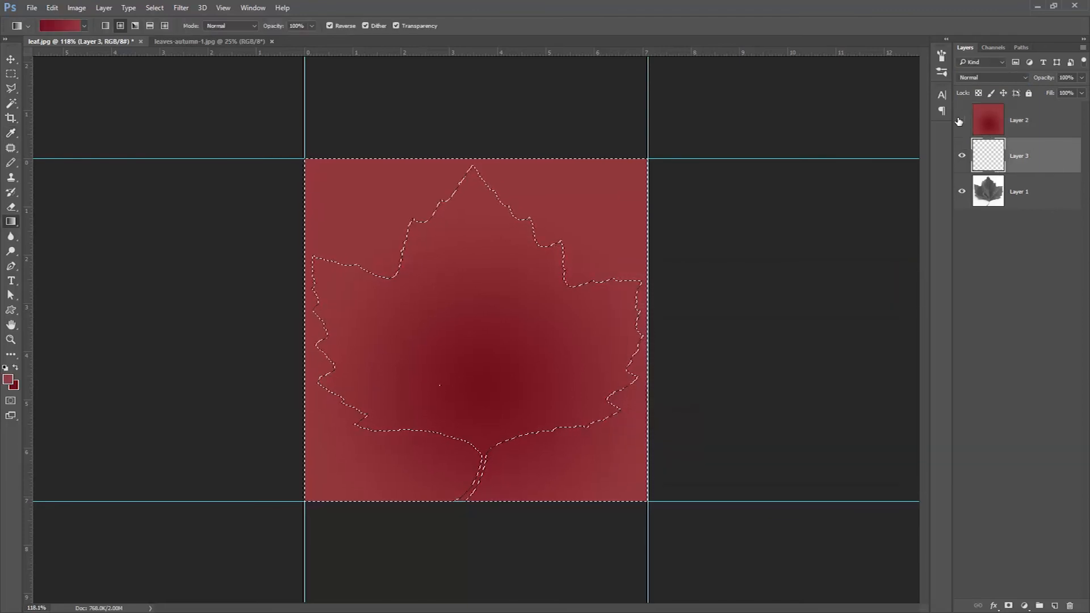
left_click(962, 120)
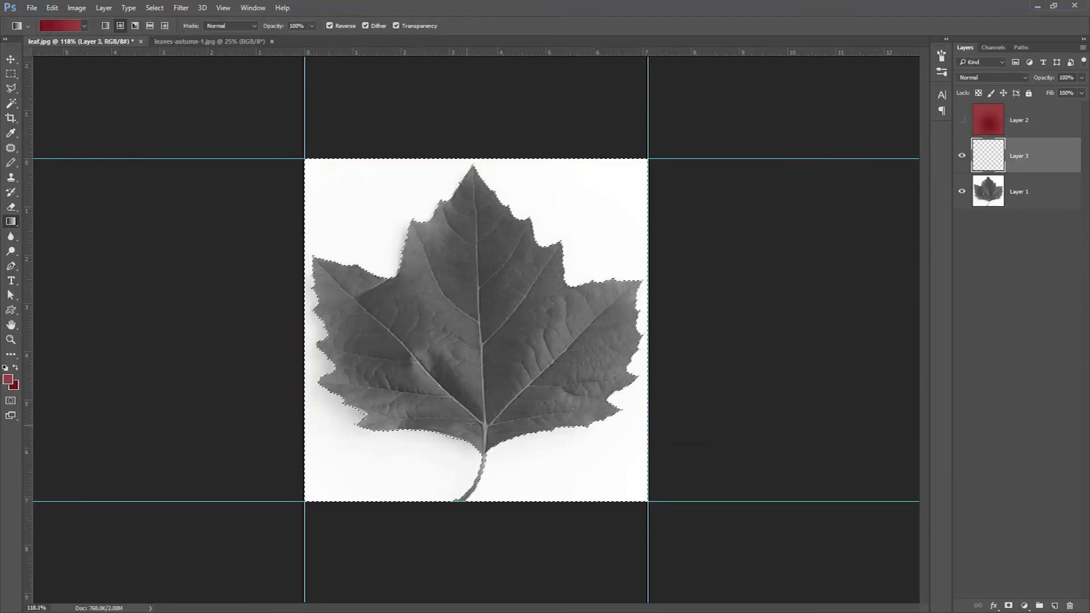
left_click_drag(454, 412, 320, 412)
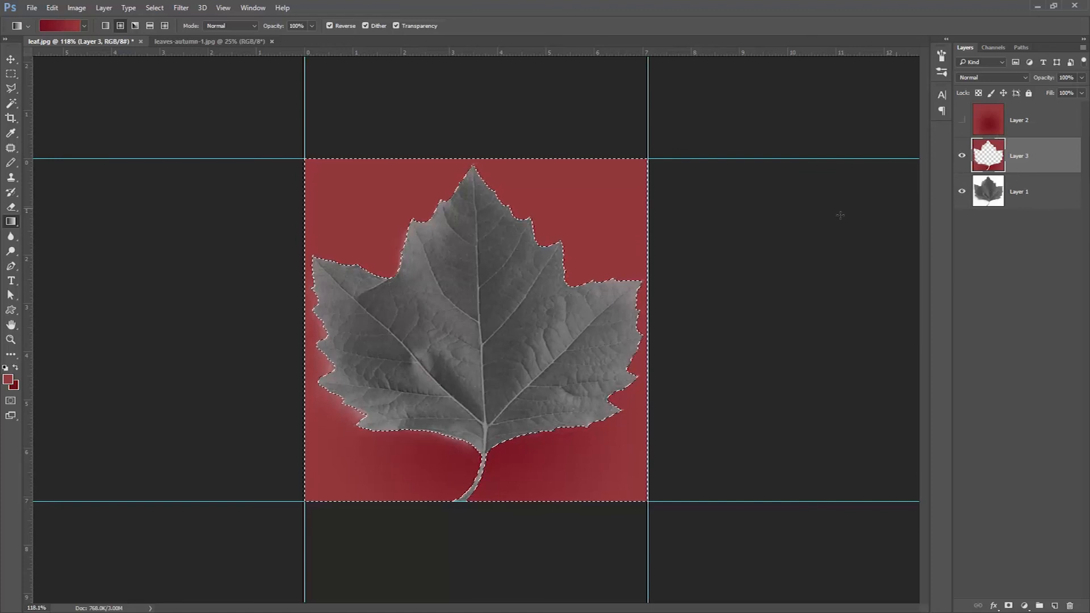
Show the full red gradient layer, Layer 2, and set its blending mode to Overlay
left_click(962, 119)
left_click(1040, 120)
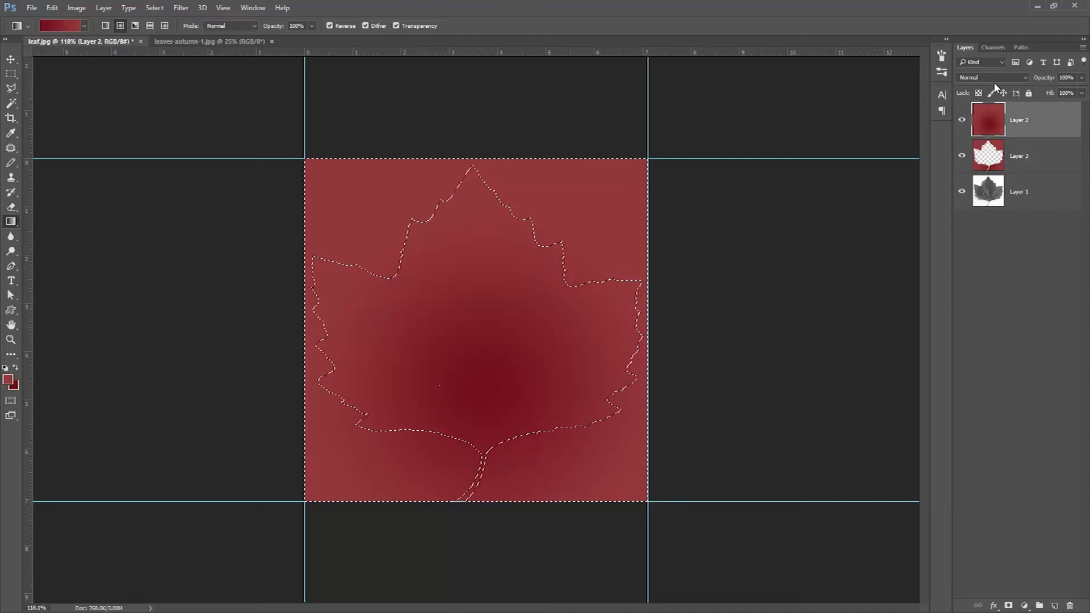
left_click(989, 78)
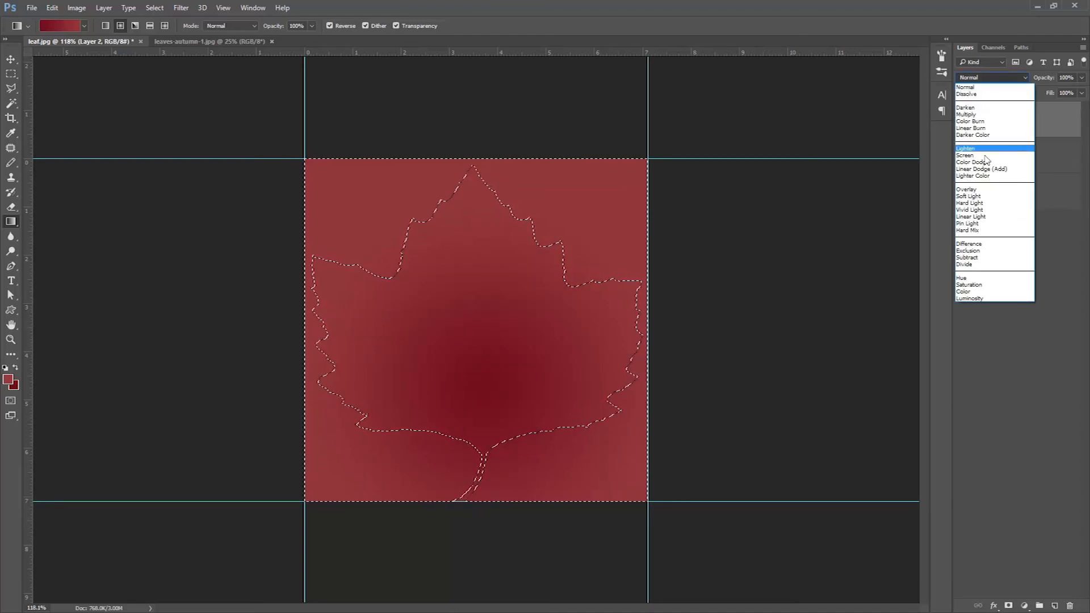
left_click(970, 191)
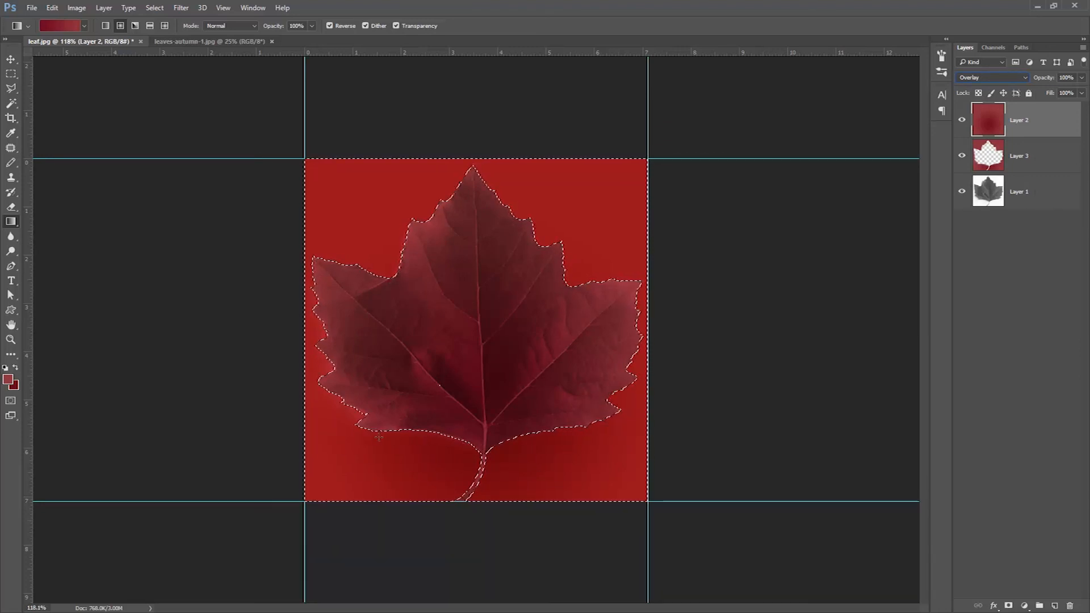
Cycle through Layer 2's blending modes to compare the leaf colour and set the layer to Normal
left_click(1053, 153)
left_click(1051, 114)
left_click(987, 76)
left_click(987, 76)
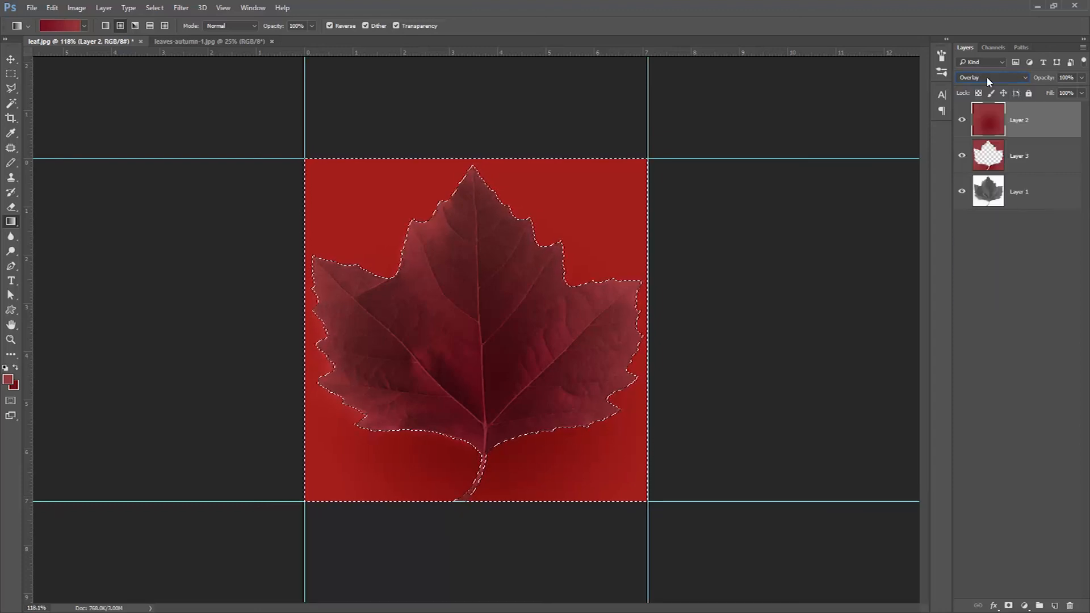
scroll(986, 76, "down", 1)
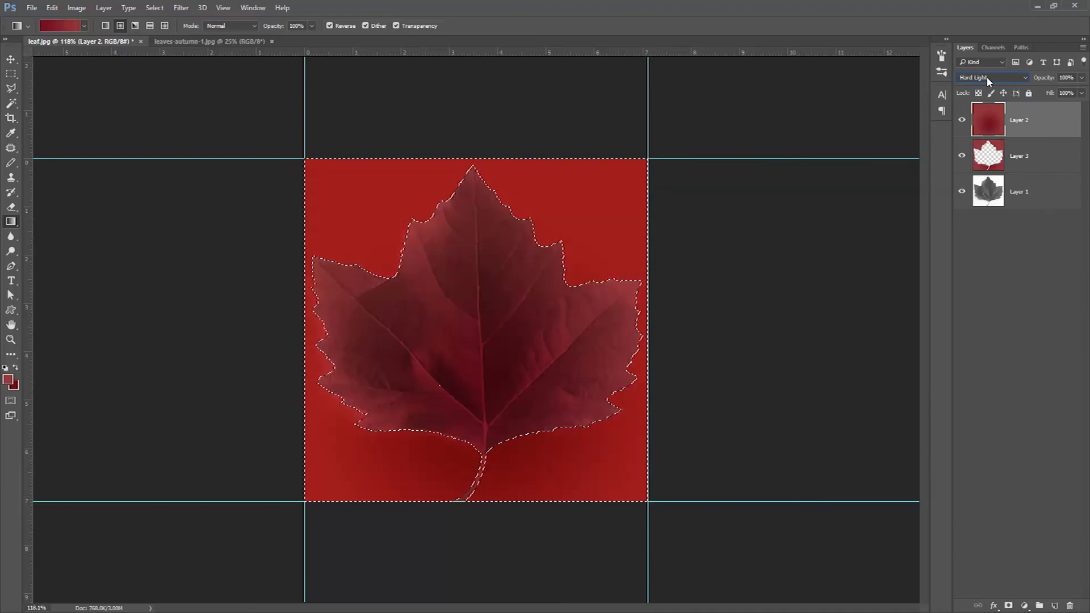
scroll(986, 76, "down", 1)
scroll(989, 82, "down", 5)
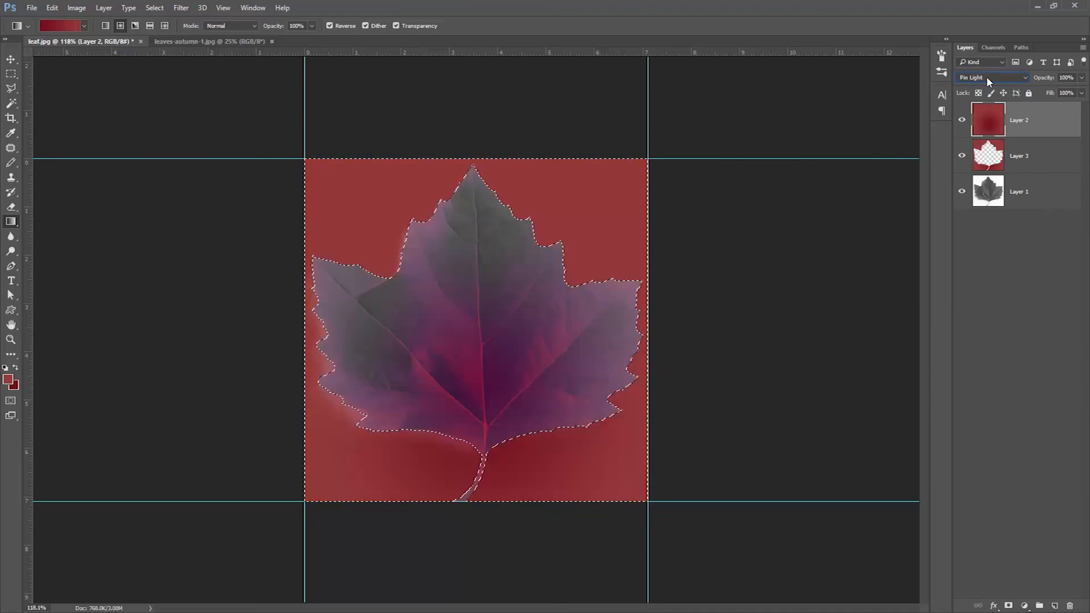
scroll(987, 80, "down", 5)
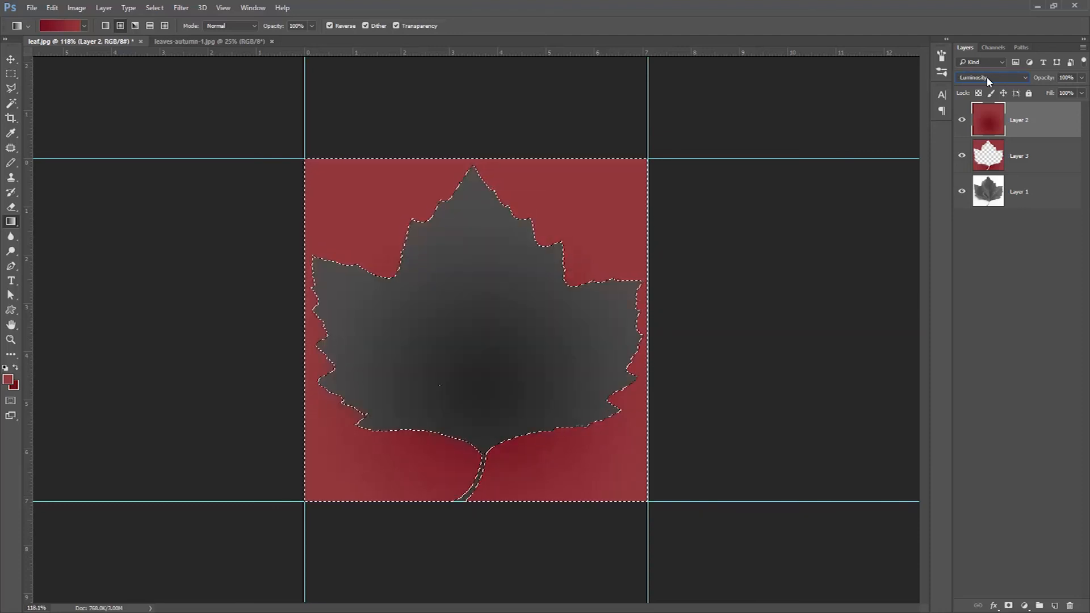
scroll(986, 77, "up", 8)
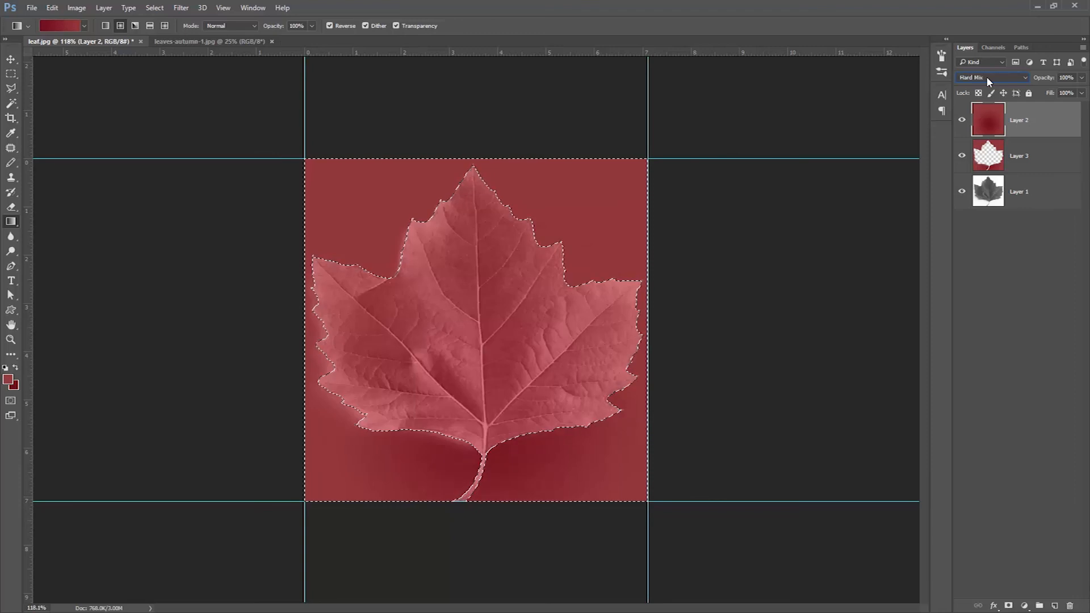
scroll(988, 81, "up", 18)
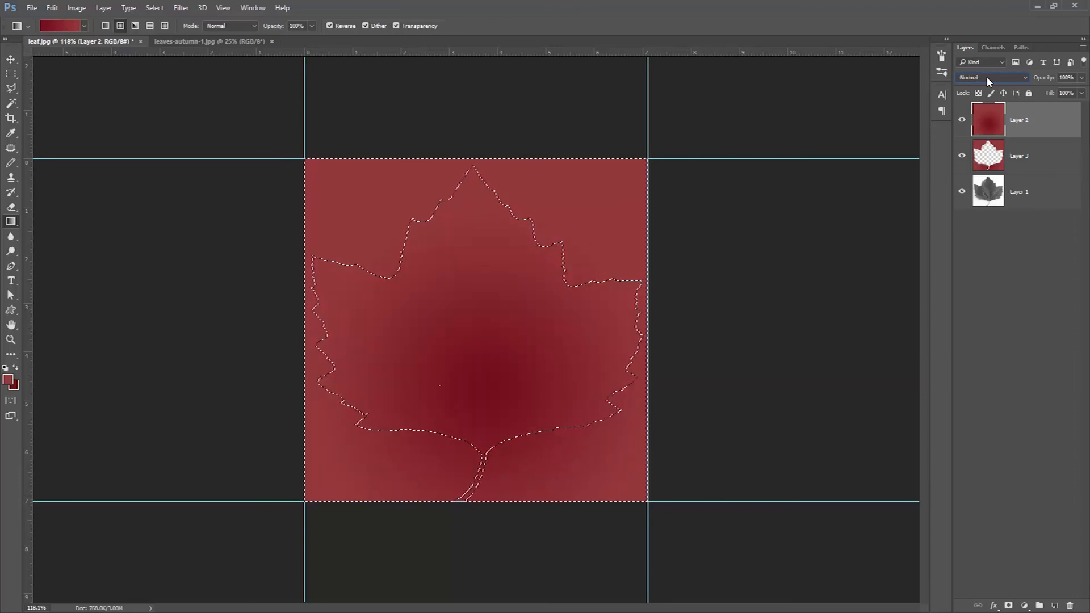
Deselect the background selection and move the grey leaf layer to the top of the layer stack
left_click(1049, 189)
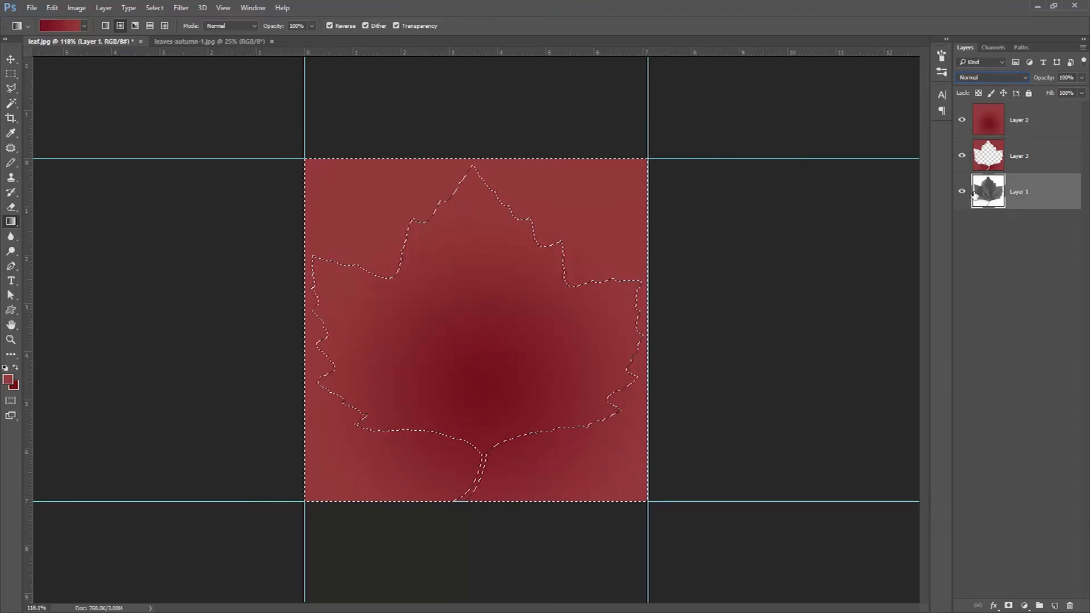
key("ctrl+d")
left_click_drag(1037, 194, 1036, 103)
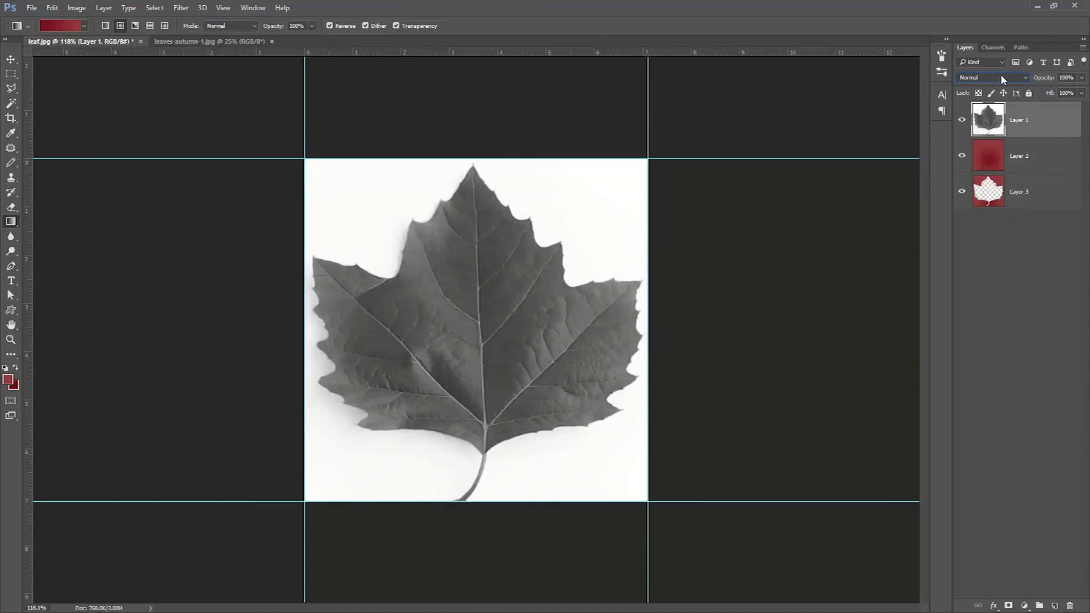
Cycle through the grey leaf layer's blending modes over the red gradient and set it to Overlay
left_click(988, 78)
left_click(988, 79)
key("Down")
key("Down")
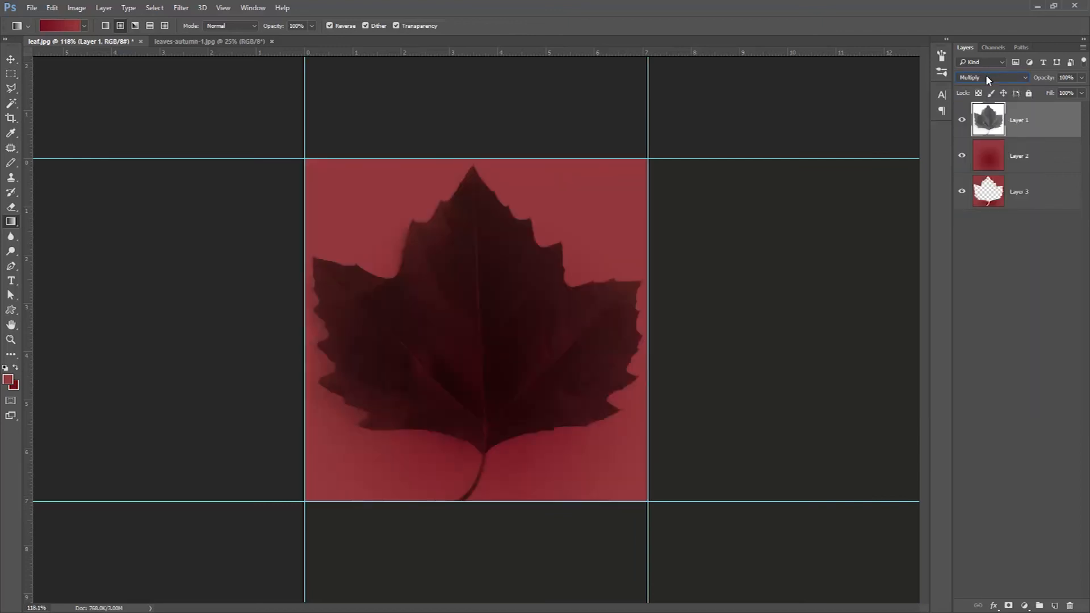
key("Down")
key("Down")
key("Down")
key("Down")
key("Down")
key("Down")
key("Down")
key("Down")
key("Down")
key("Up")
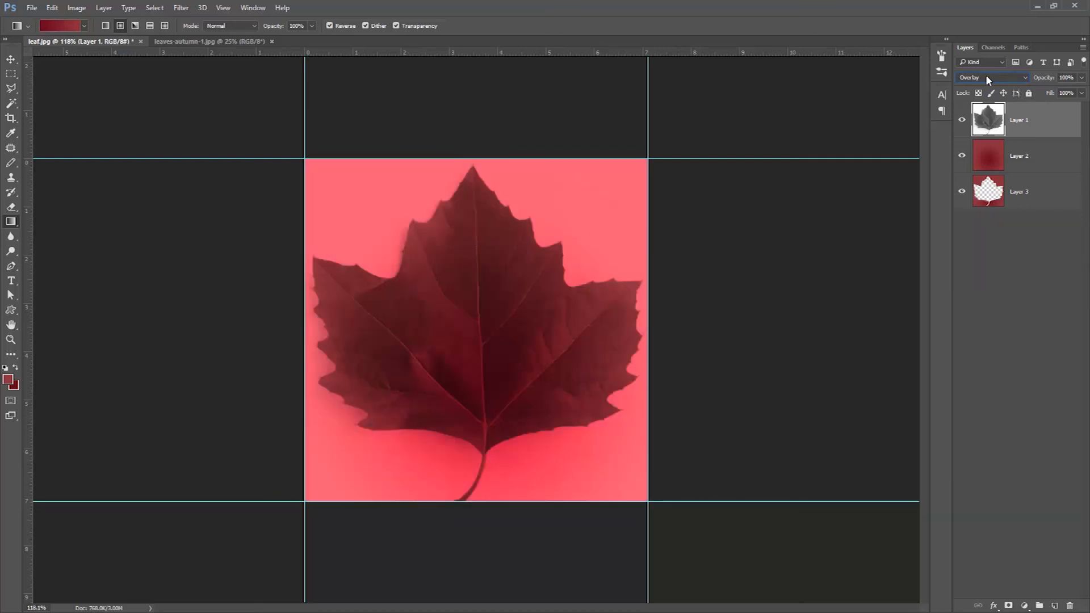